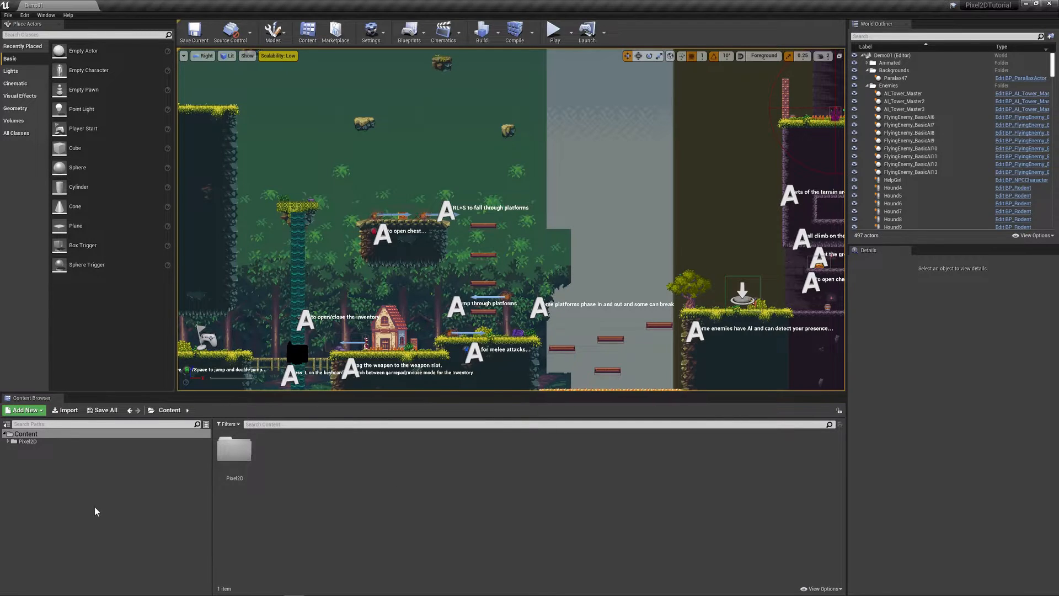
Create a folder named PotatoPaladin in the project's Content root and open it
right_click(302, 466)
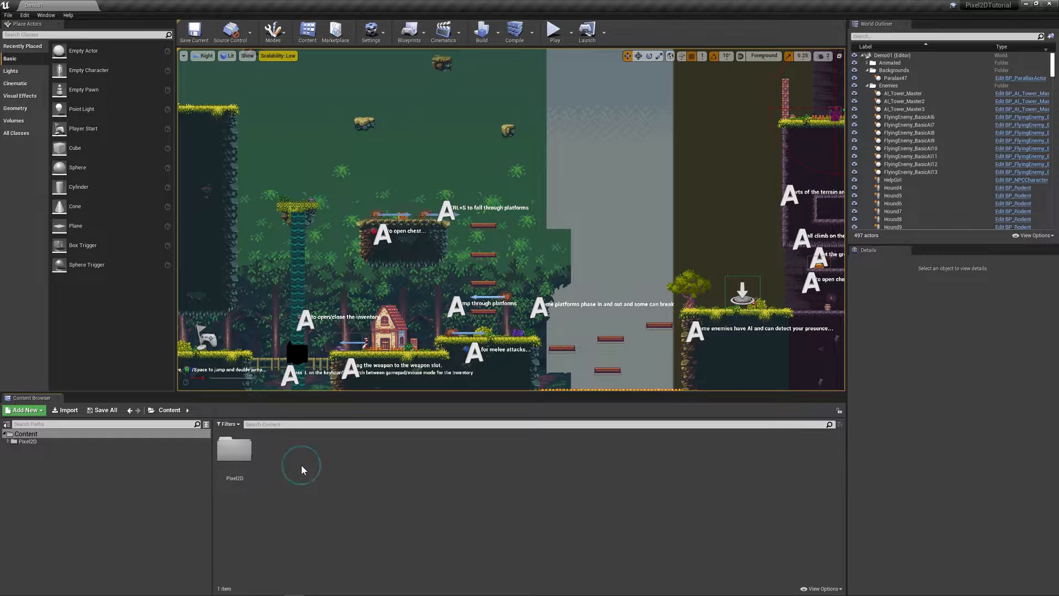
click(334, 179)
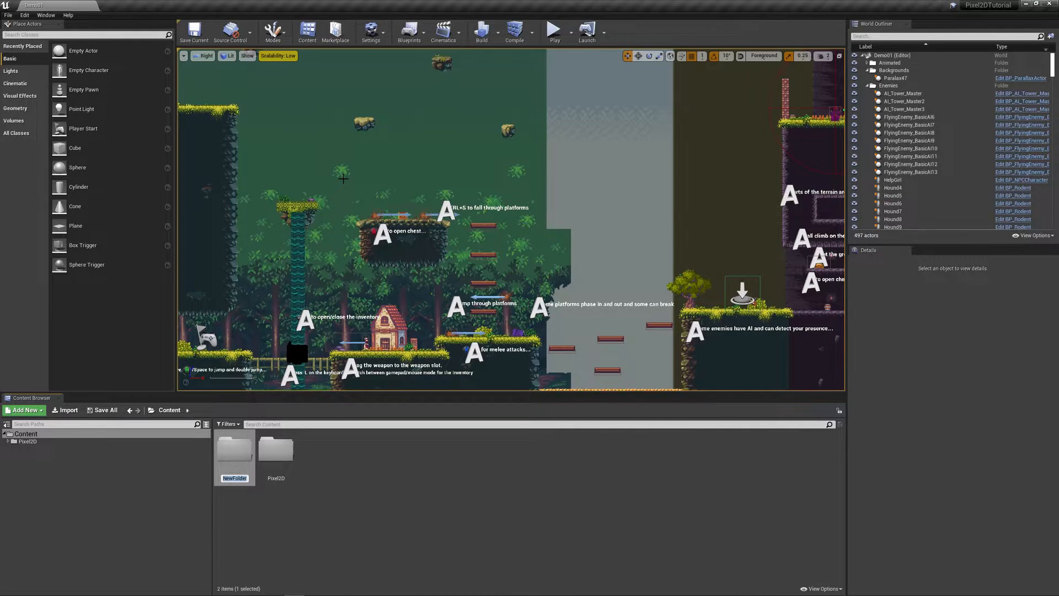
text(PotatoP)
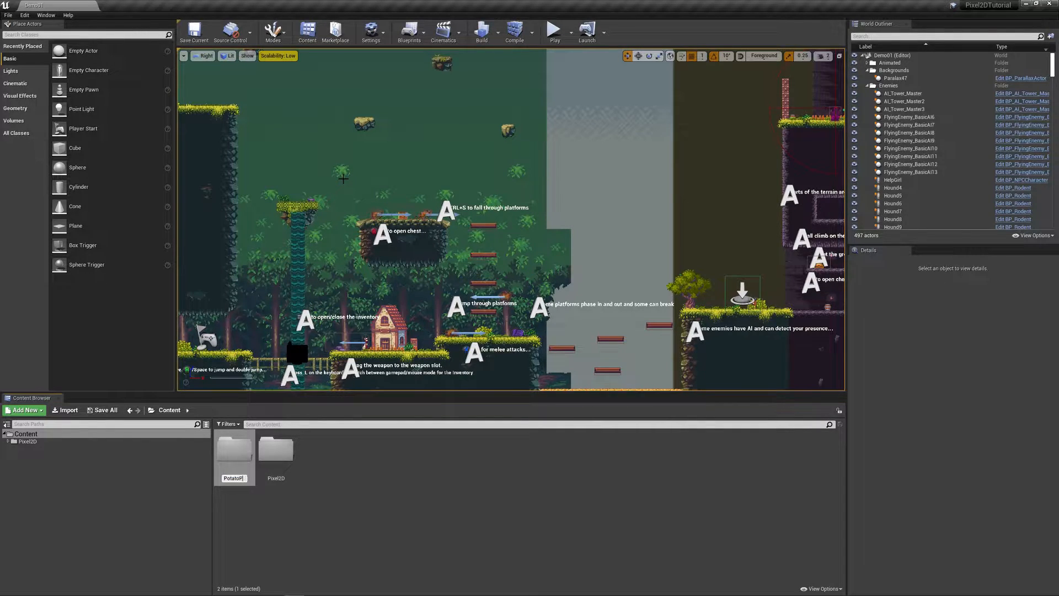
text(aladin)
key(Return)
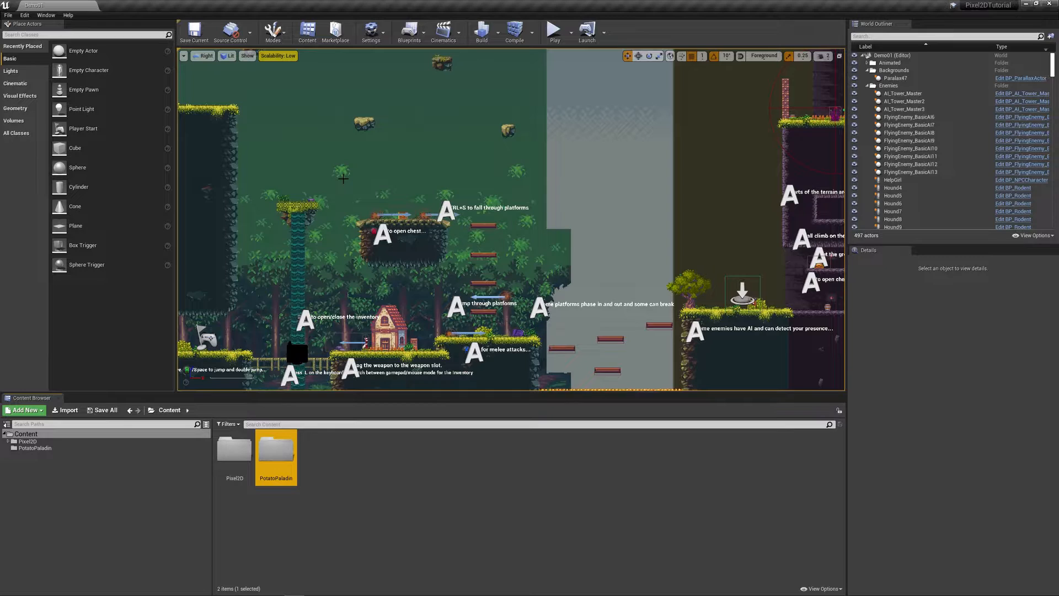
double_click(276, 453)
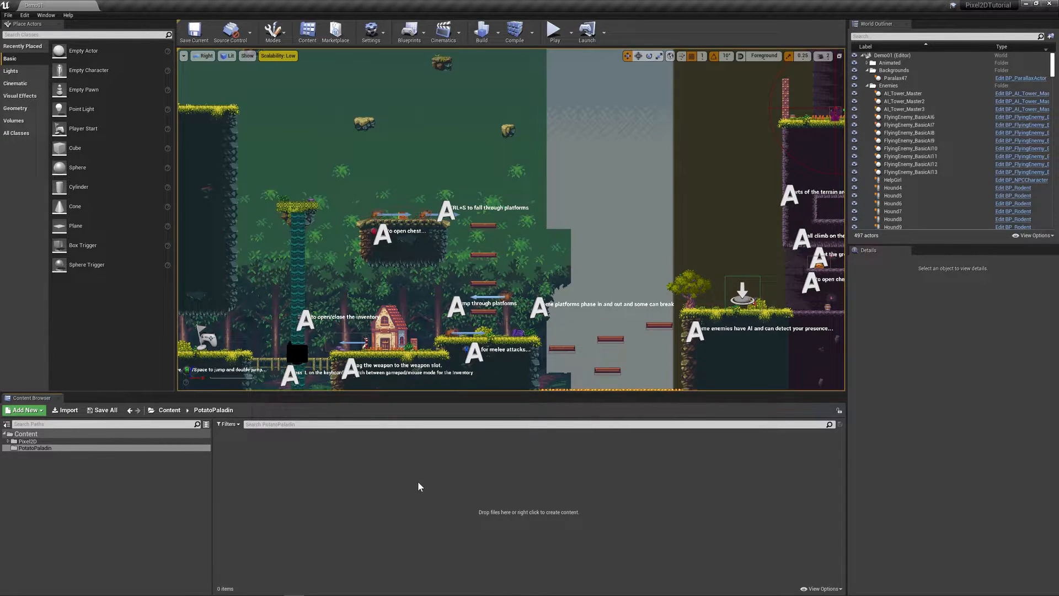
Create two subfolders named Textures and Tilemaps inside the PotatoPaladin folder
right_click(355, 474)
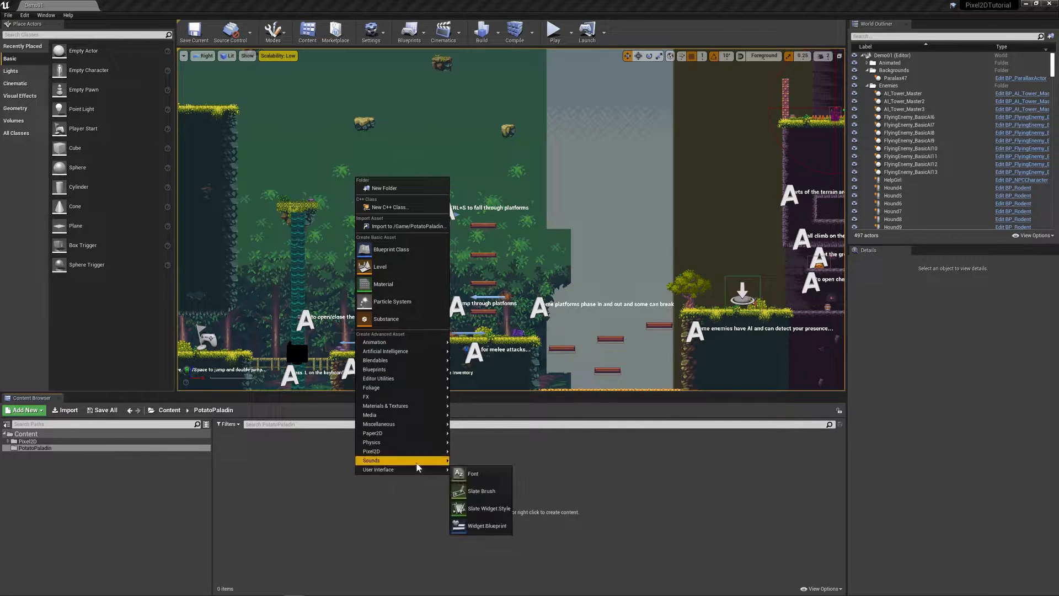
click(385, 188)
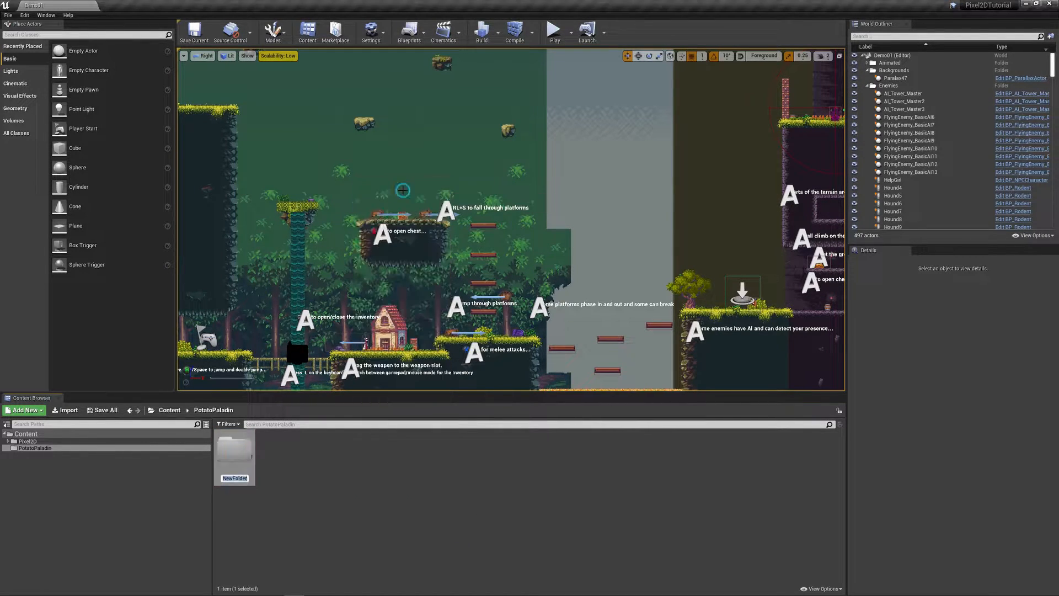
text(Textures)
key(Return)
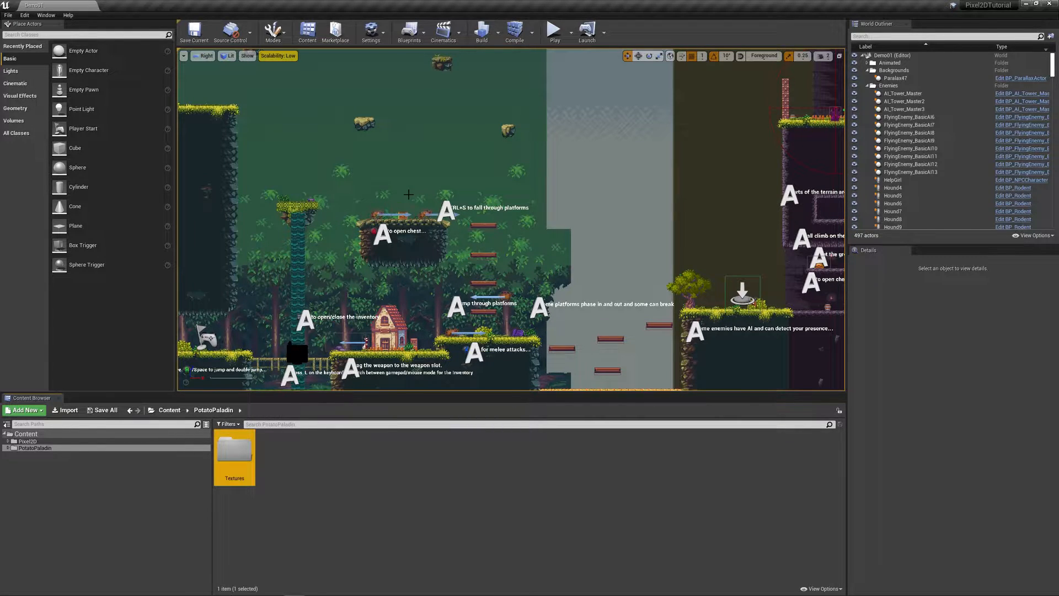
right_click(327, 446)
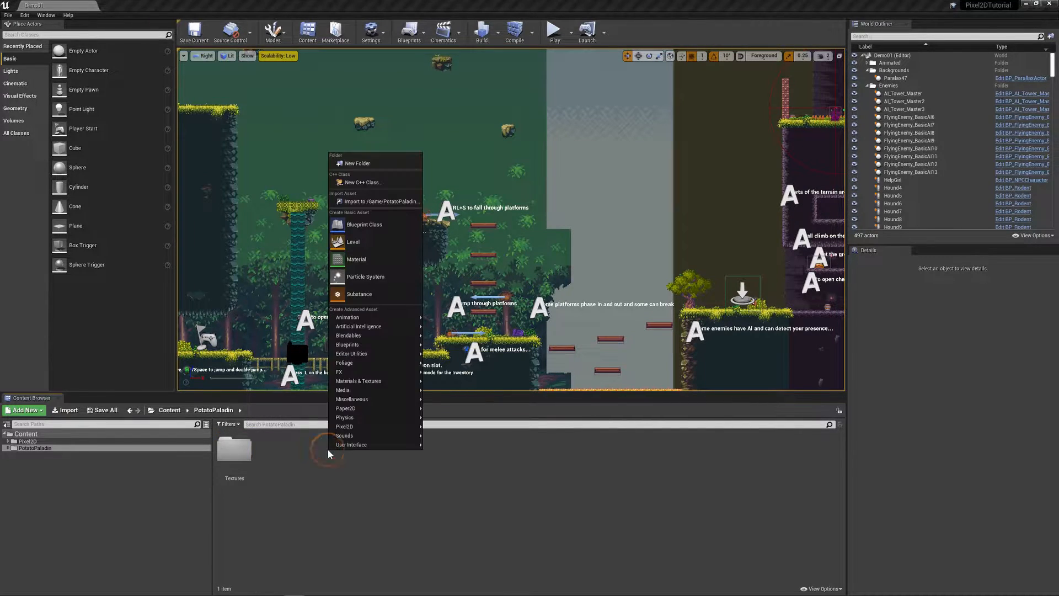
click(379, 162)
text(Tilemaps)
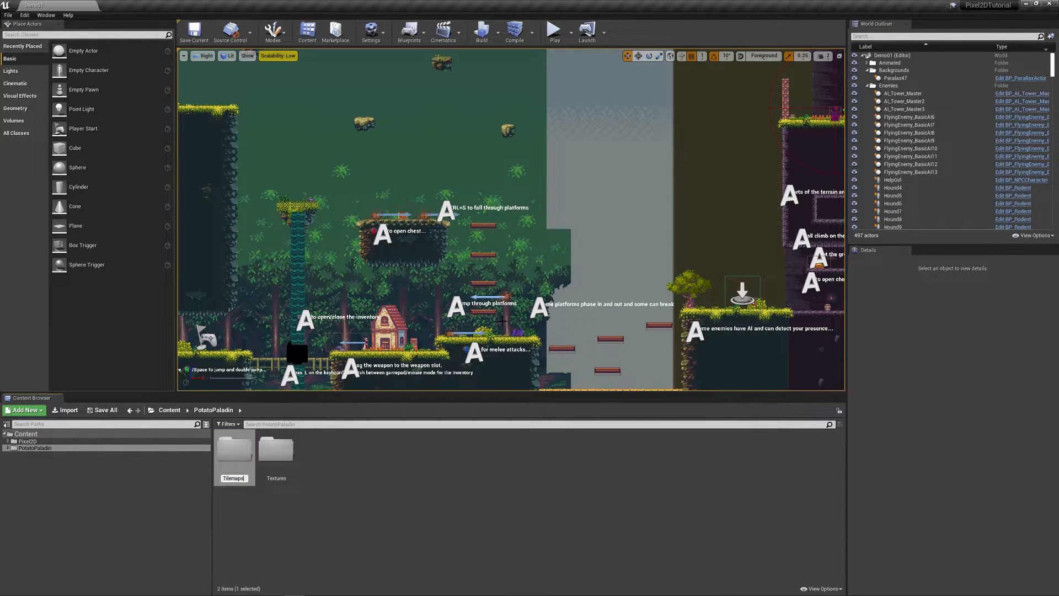
key(Return)
Add Blueprints and Sprites subfolders to the PotatoPaladin folder
right_click(362, 475)
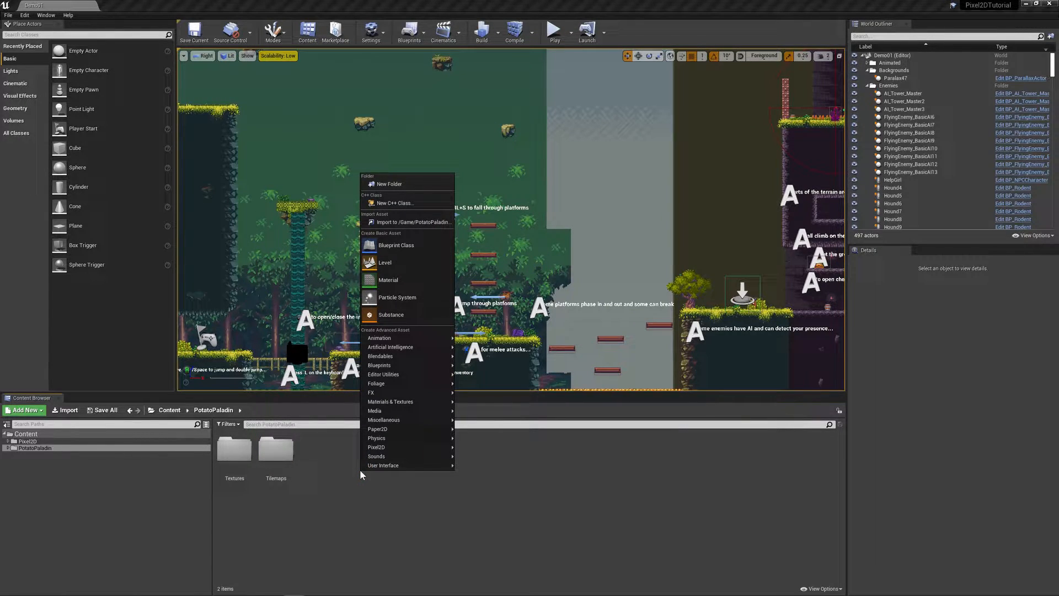
click(401, 184)
text(Blueprints)
key(Return)
right_click(360, 544)
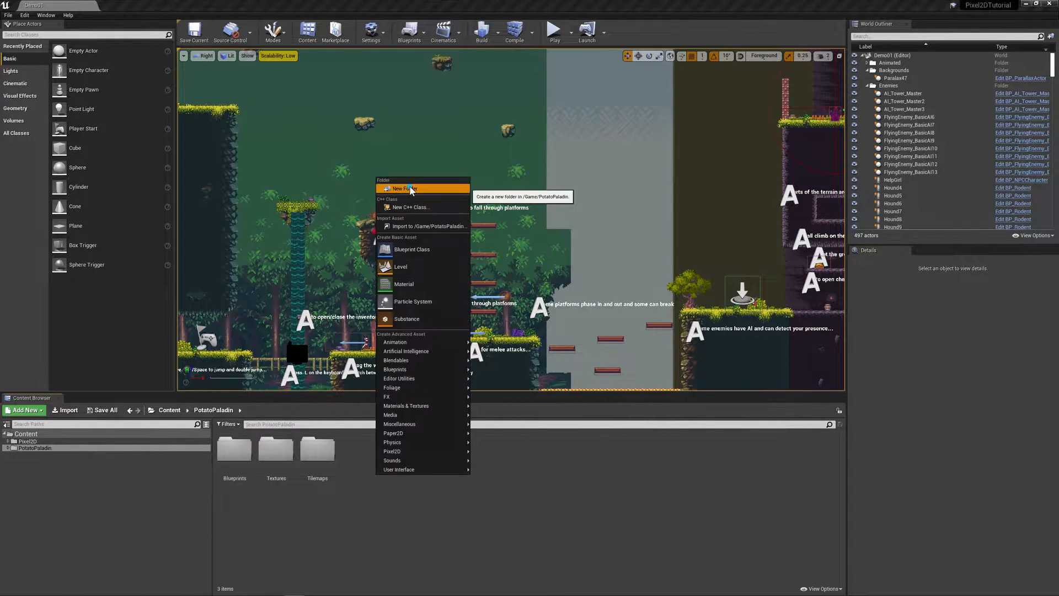
click(402, 185)
text(Sprites)
key(Return)
Add Maps and Flipbooks subfolders to the PotatoPaladin folder
right_click(444, 509)
click(498, 220)
text(Maps)
key(Return)
right_click(373, 508)
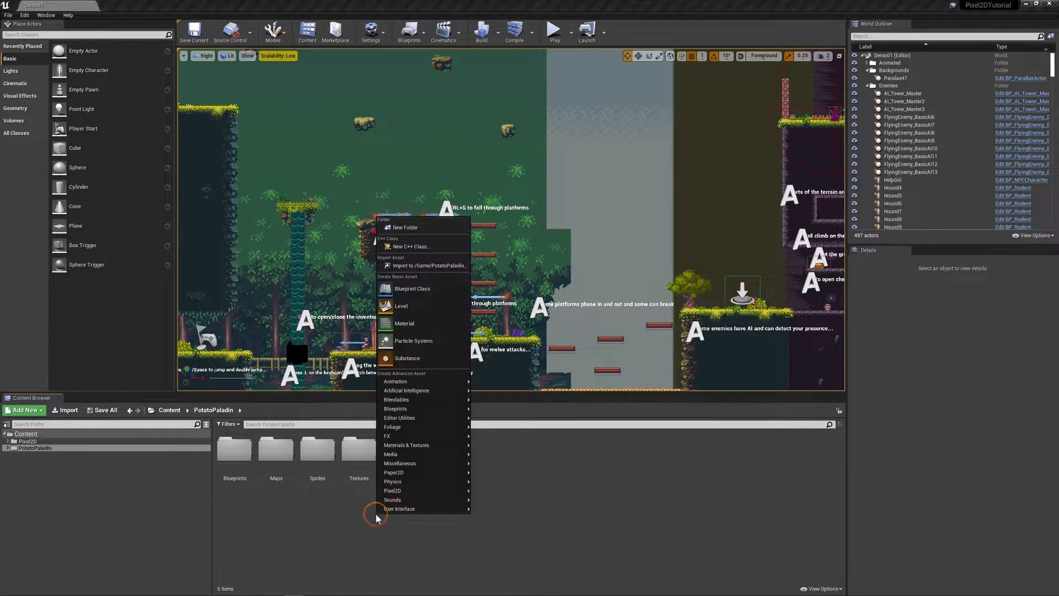
click(420, 222)
text(Flipbooks)
key(Return)
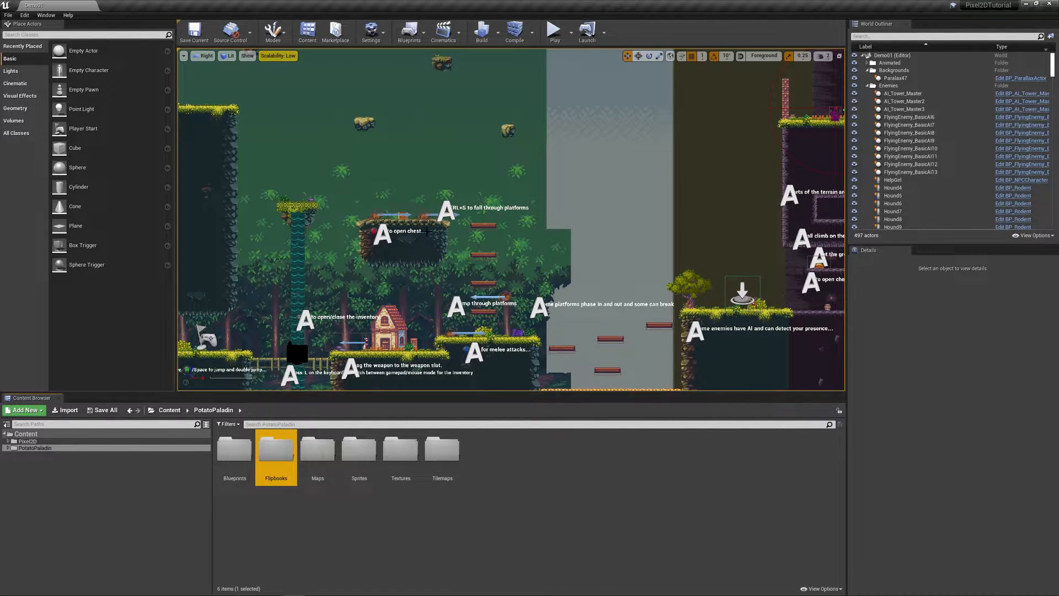
click(497, 501)
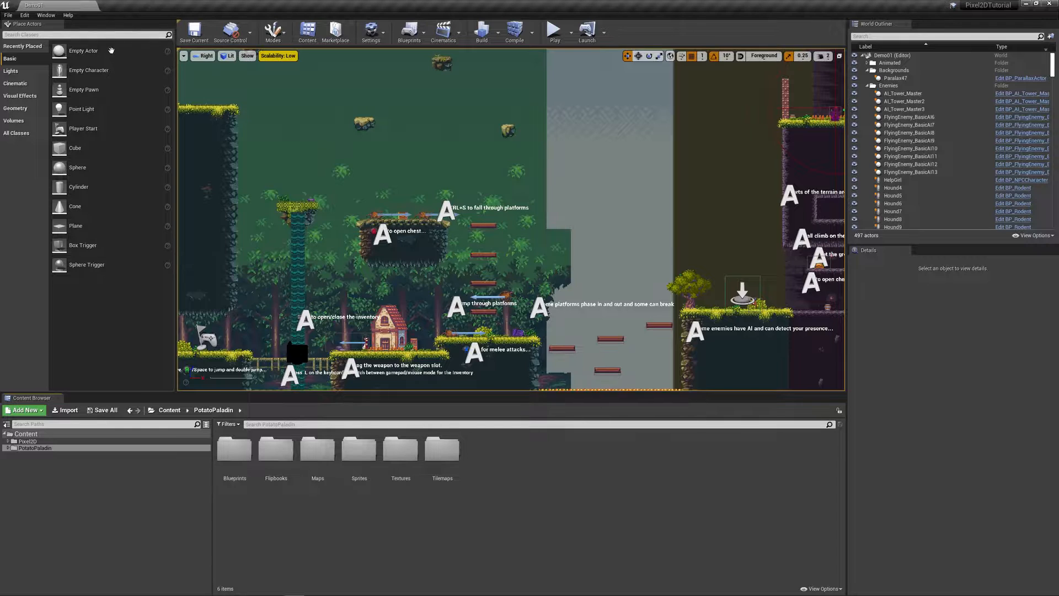
Create a new level from the Empty Level template
click(8, 15)
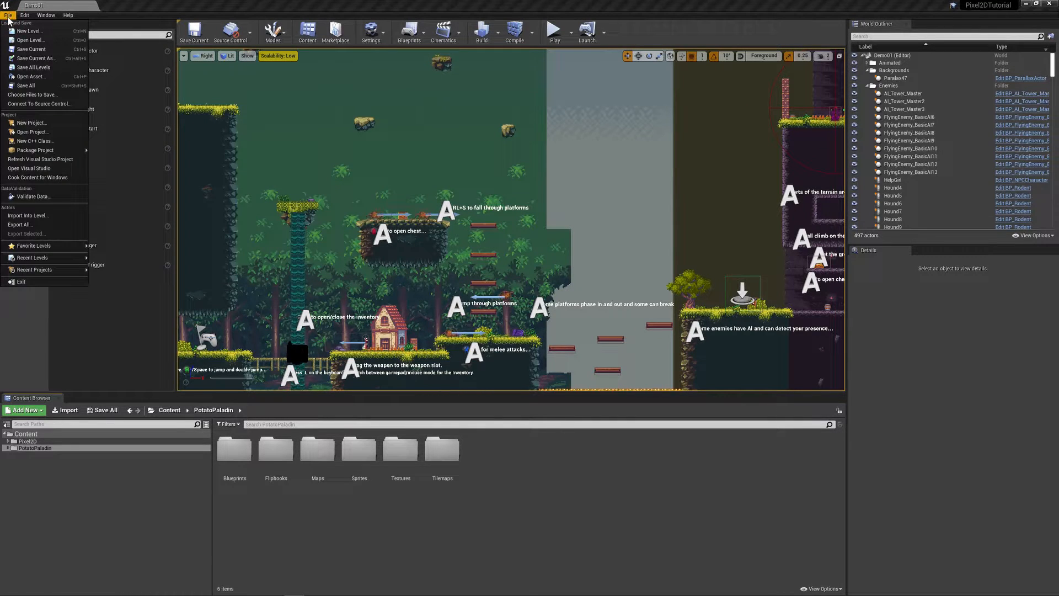
click(47, 36)
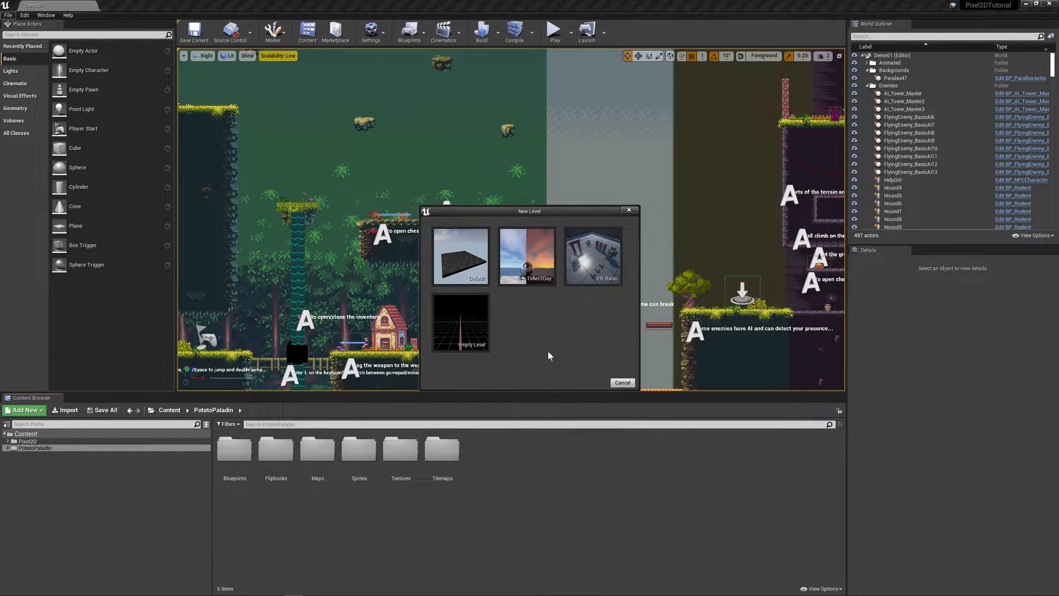
click(468, 326)
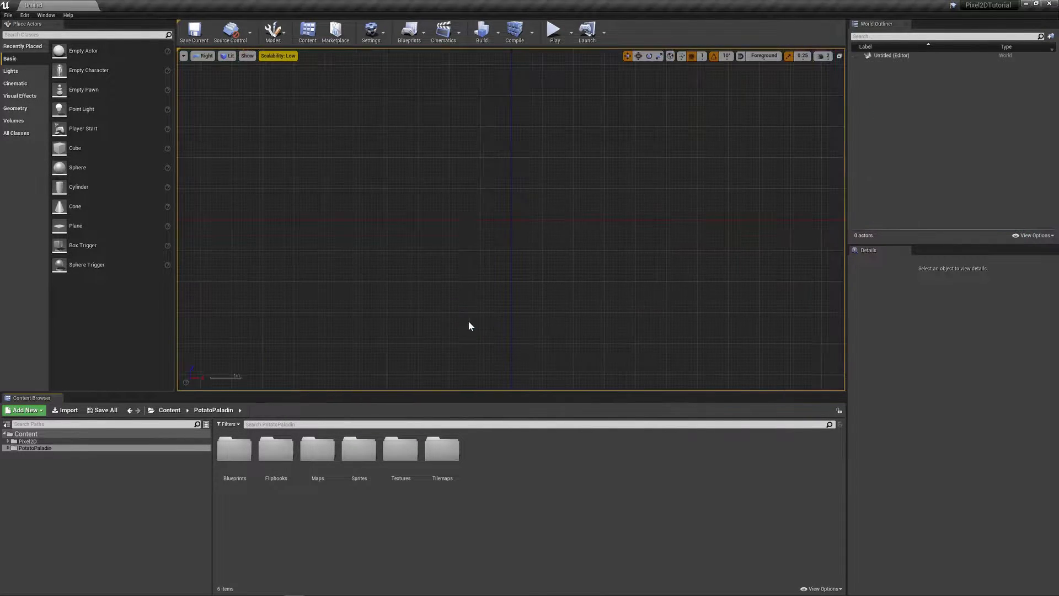
Save the new level as World1 in the PotatoPaladin/Maps folder
right_drag(610, 295, 572, 292)
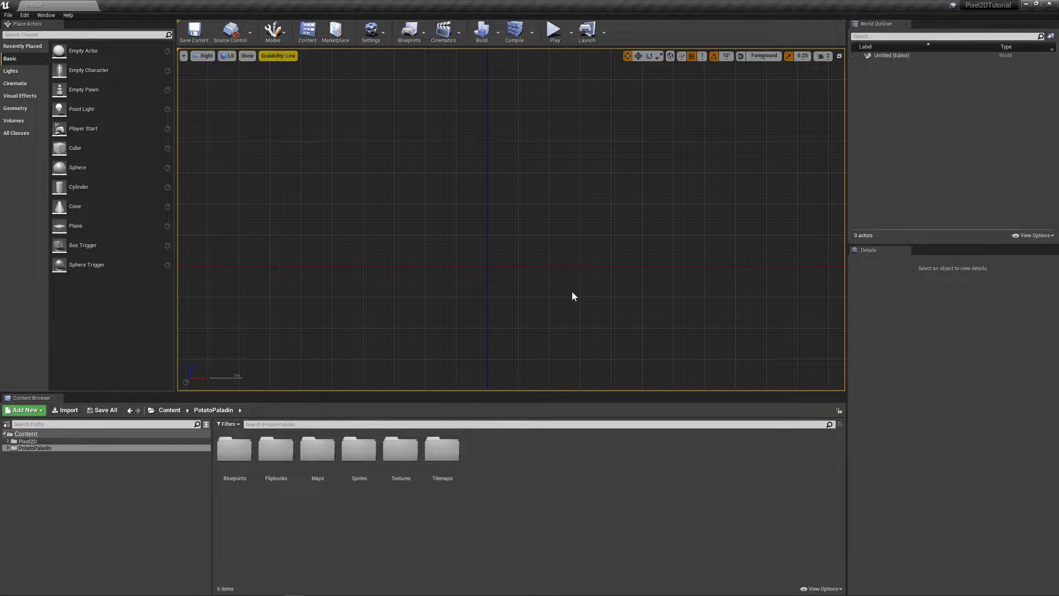
key(ctrl+s)
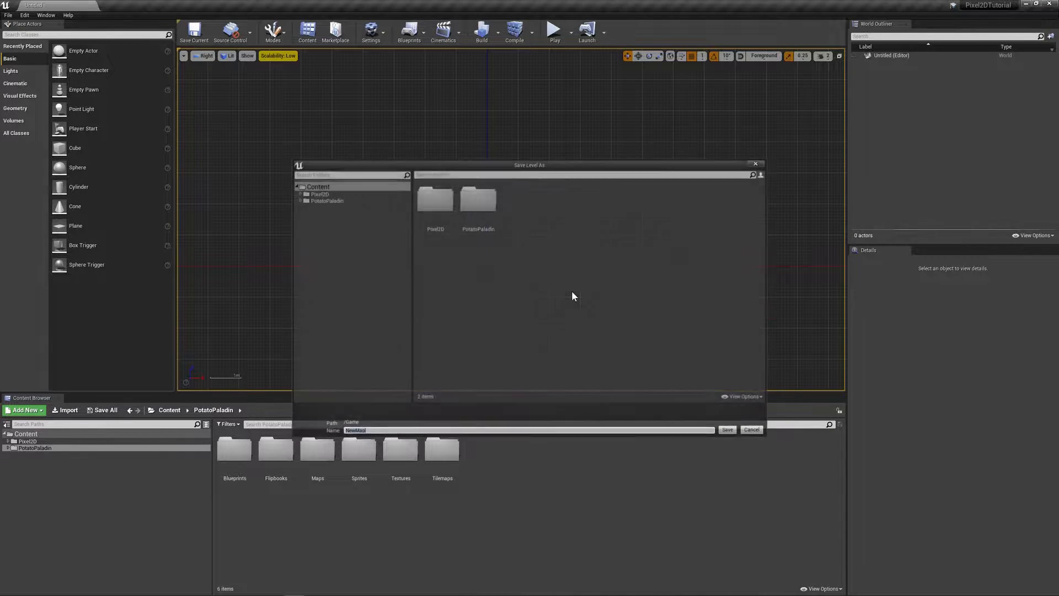
double_click(480, 203)
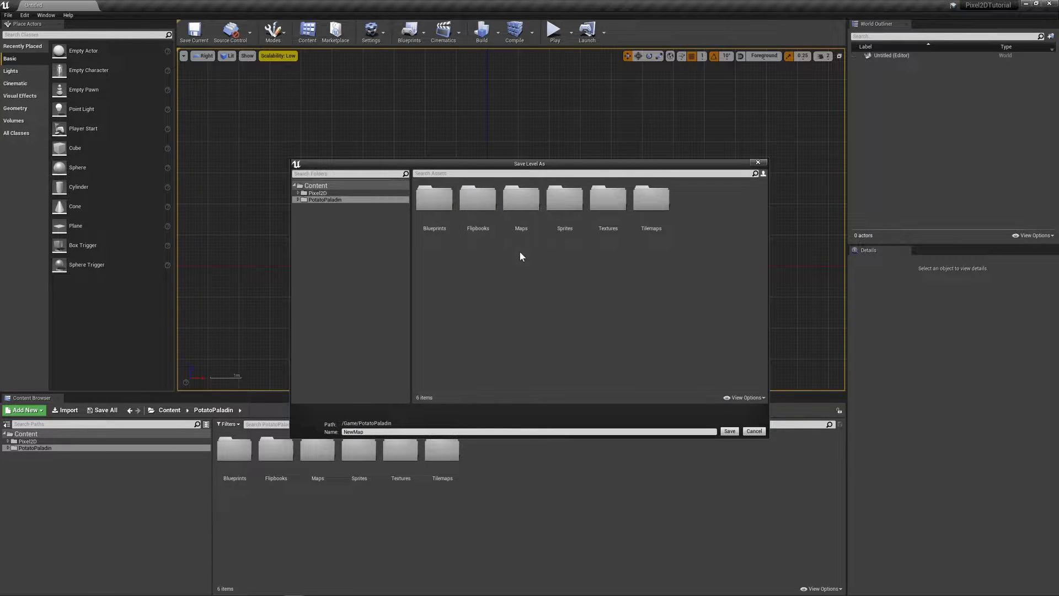
double_click(522, 200)
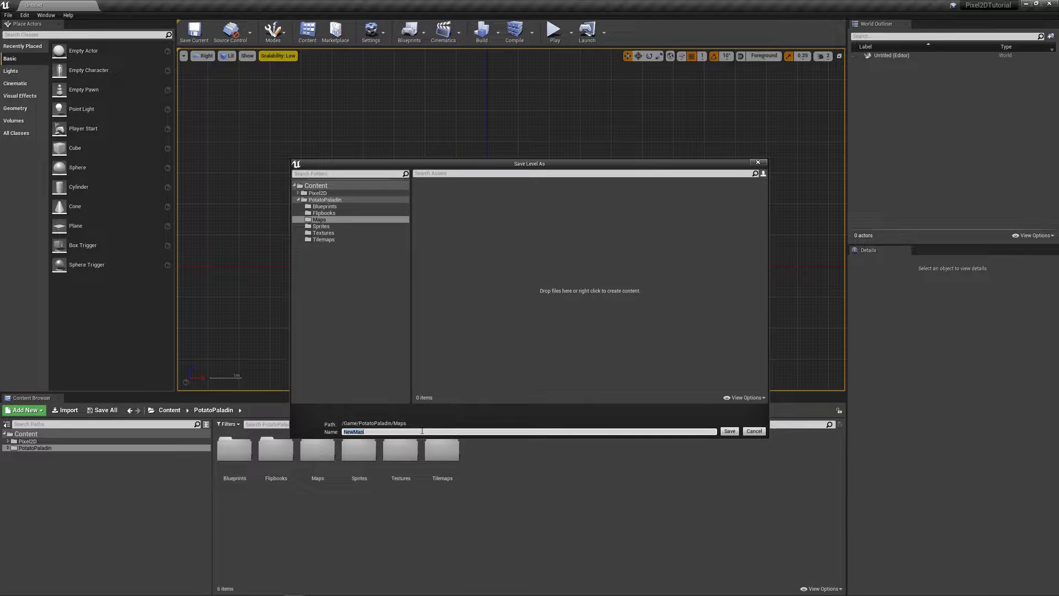
text(World1)
key(Return)
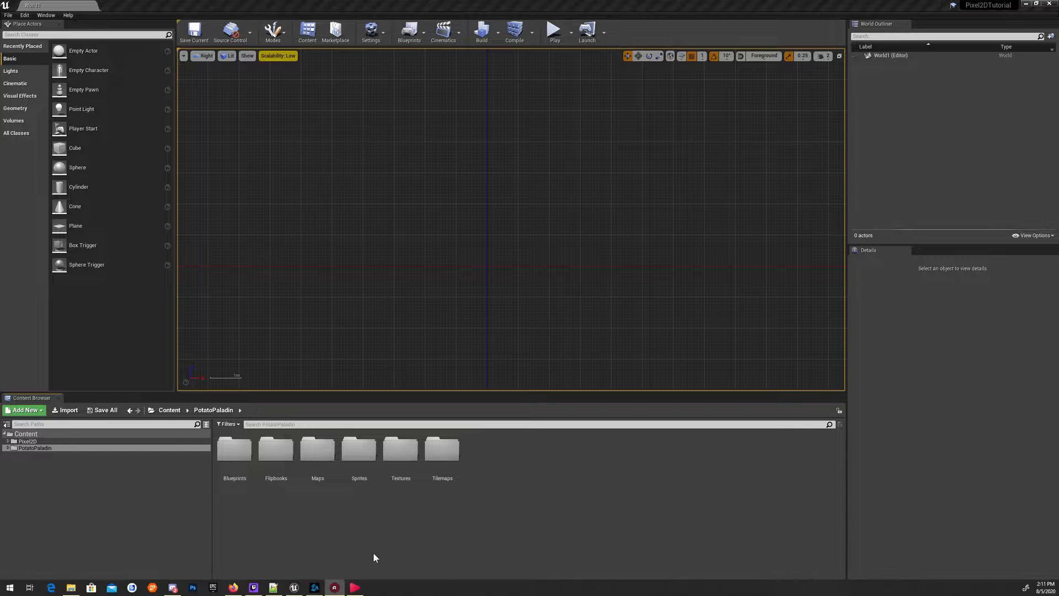
Switch to File Explorer and go to the TemplateProjects folder of the Pixel2D plugin under the engine's Marketplace plugins
click(71, 588)
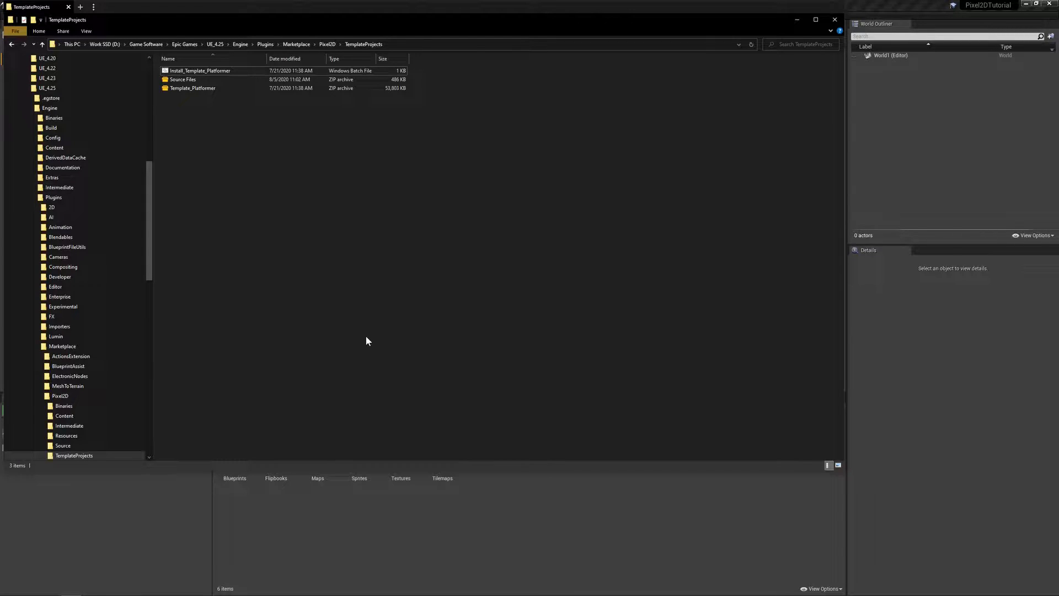
click(308, 43)
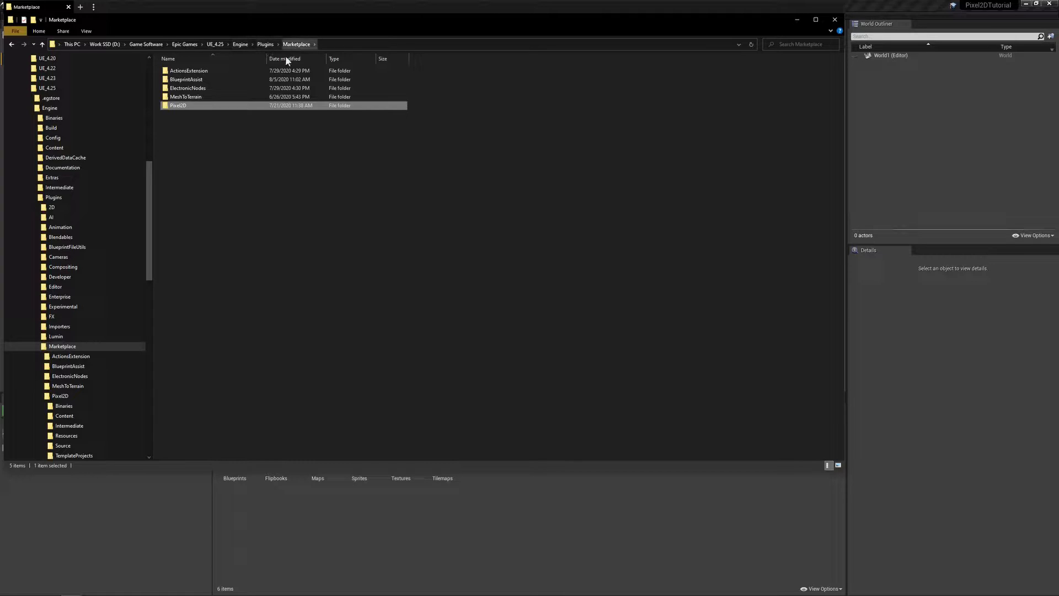
double_click(189, 106)
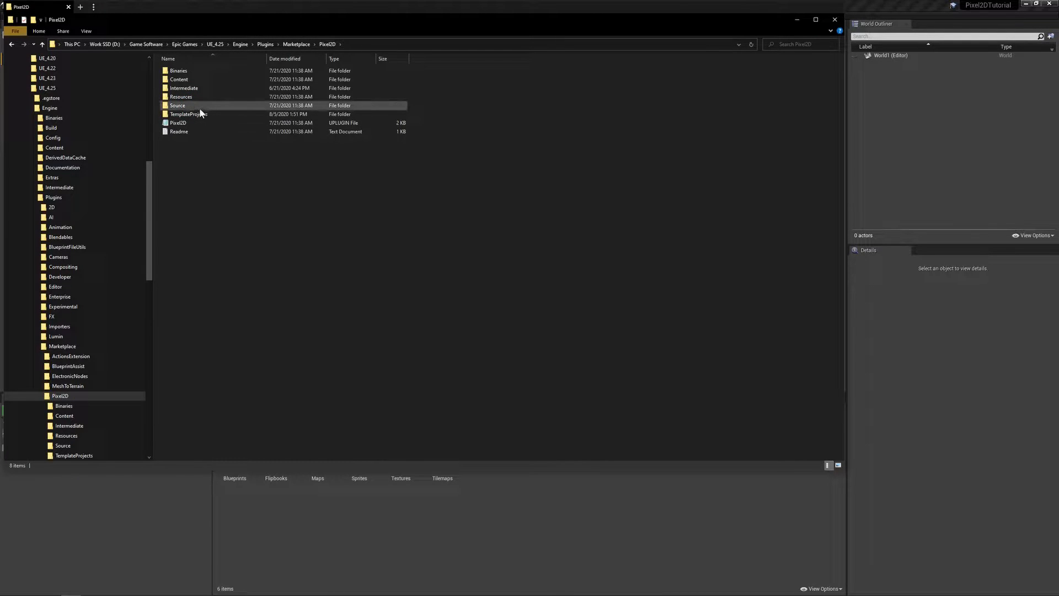
double_click(200, 114)
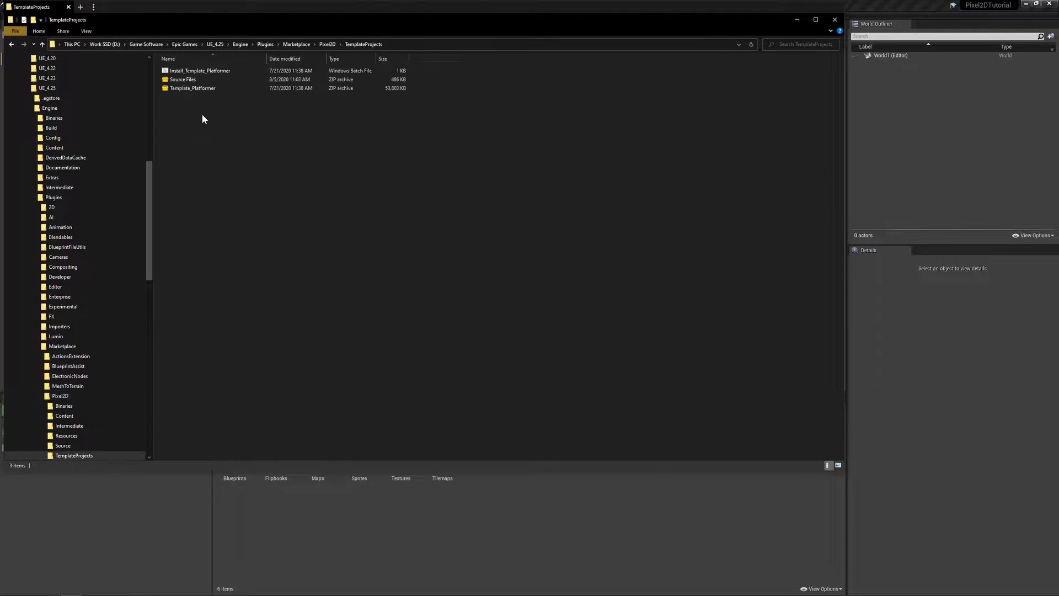
Extract the Source Files ZIP archive into its own folder within TemplateProjects using 7-Zip
click(193, 83)
right_click(193, 83)
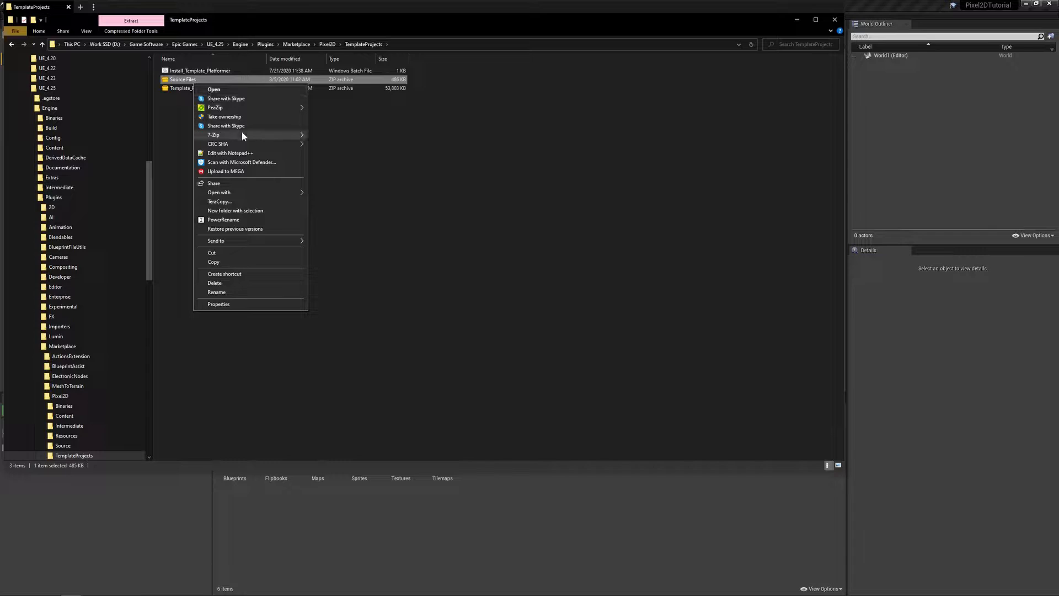
mouse_move(241, 133)
click(376, 172)
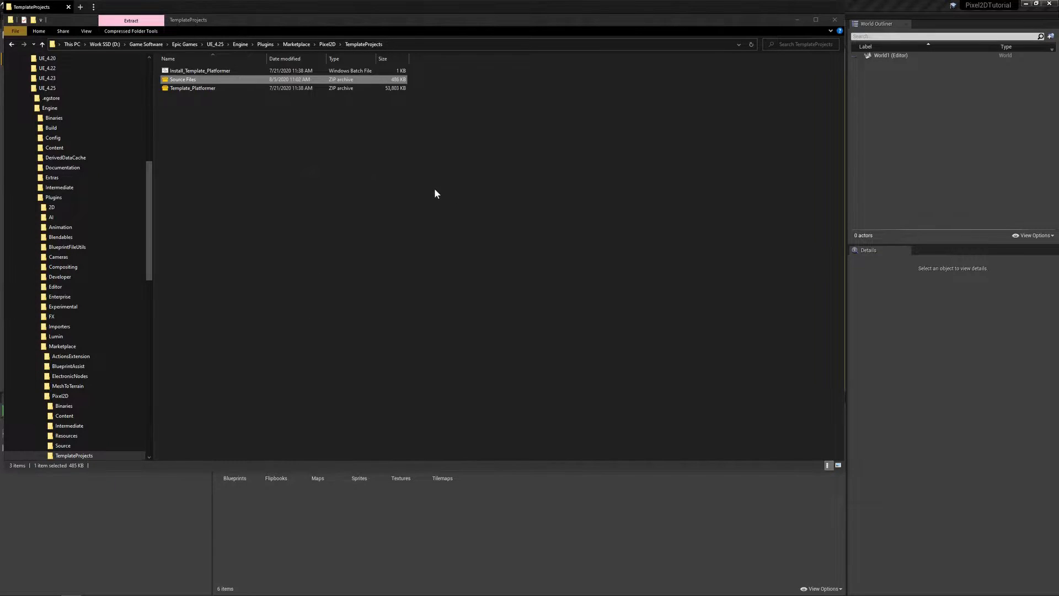
Look through the extracted Animated and Backgrounds source folders and view the Pixel2DTilesetCombined image from the Tileset folder
double_click(185, 72)
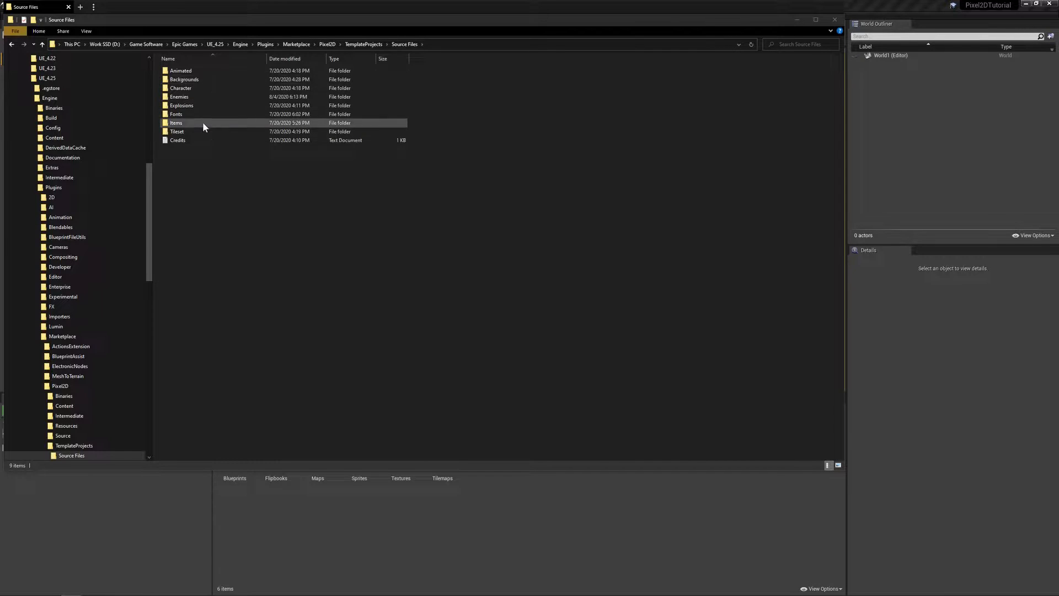
click(195, 71)
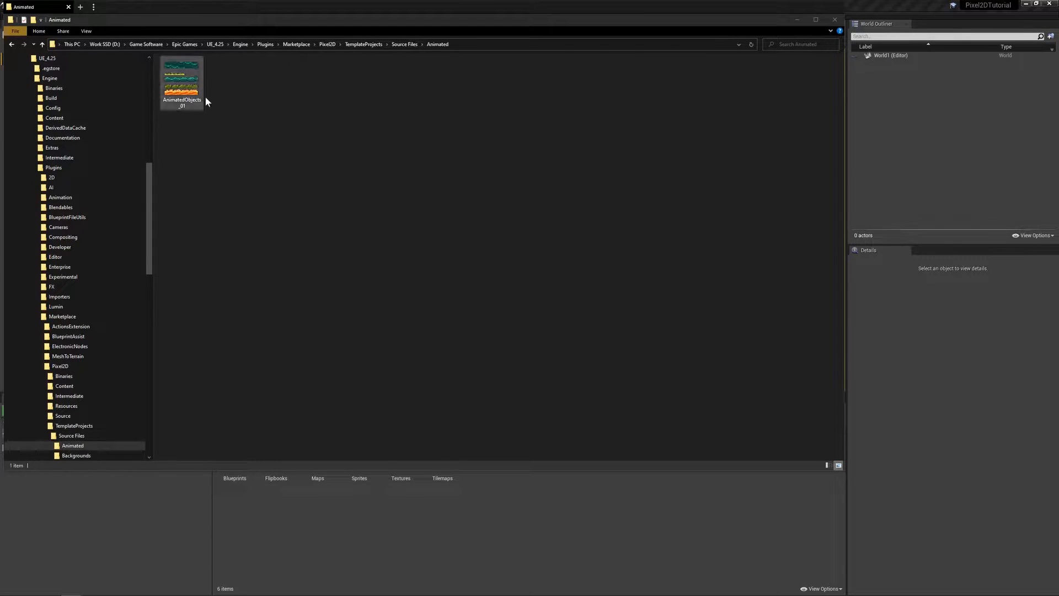
double_click(188, 79)
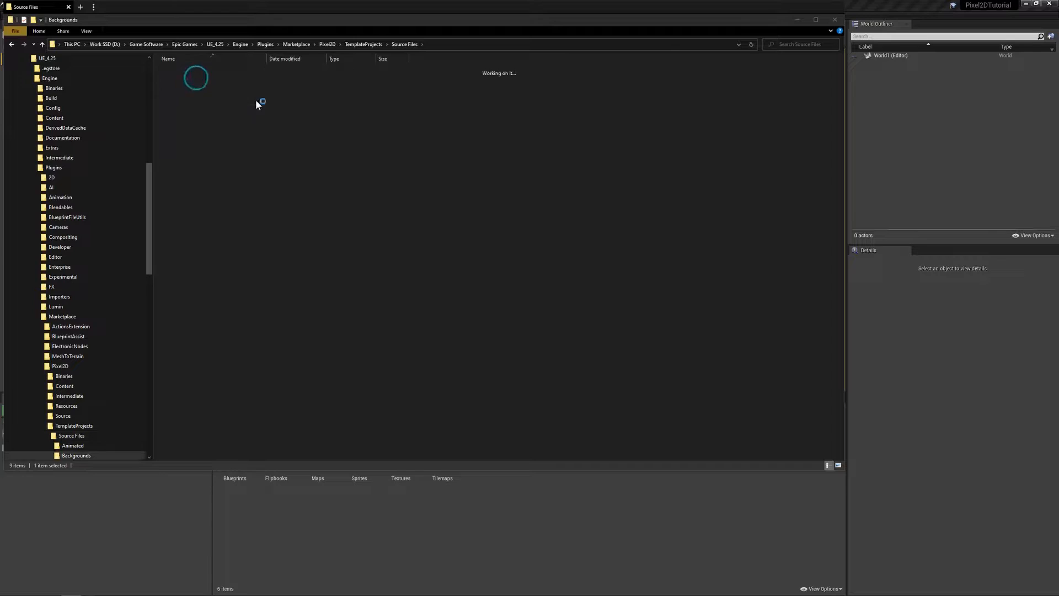
click(405, 44)
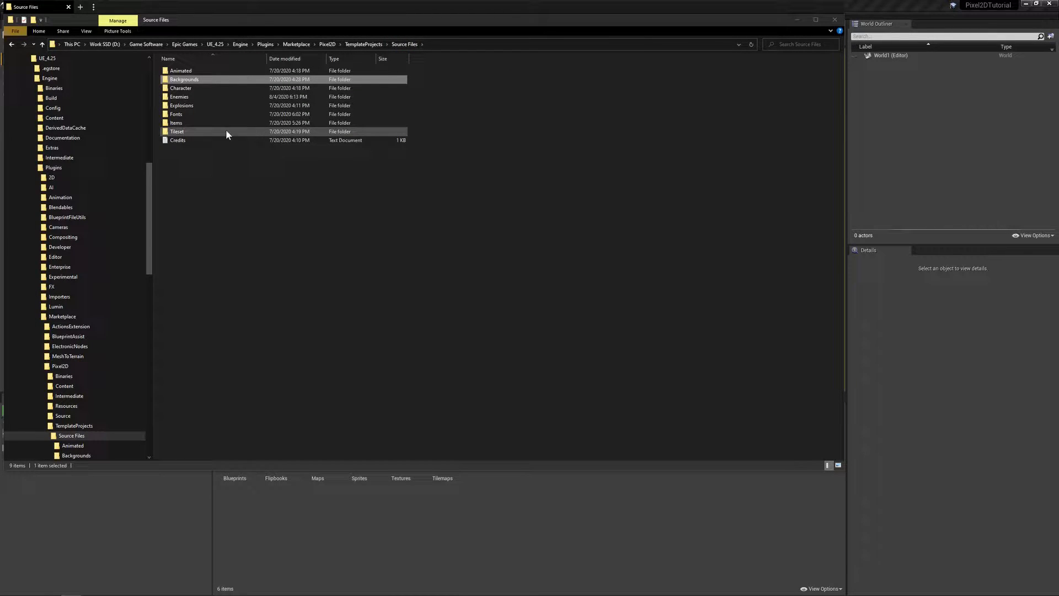
double_click(186, 131)
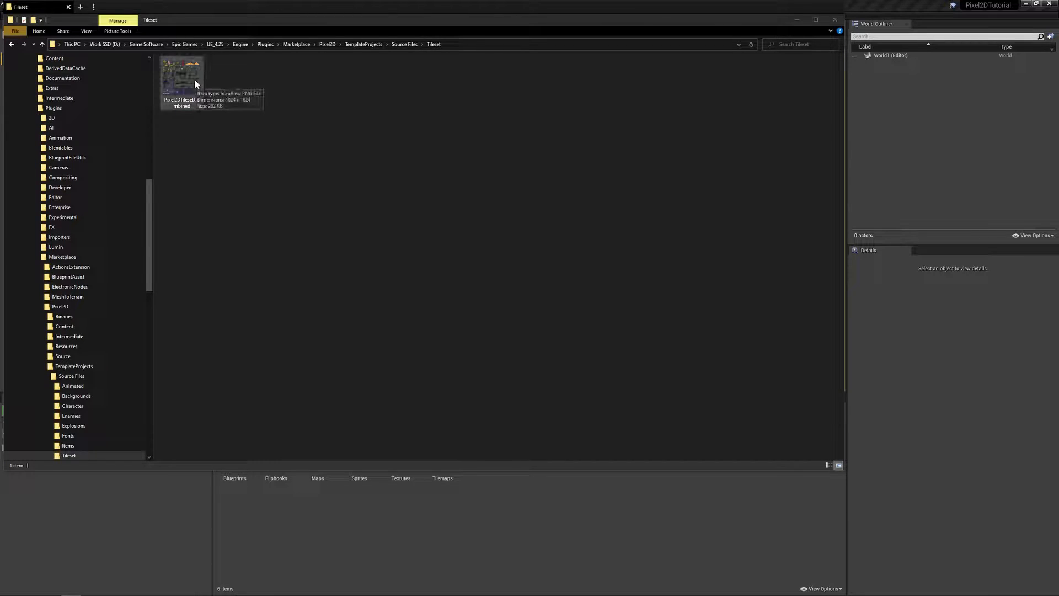
double_click(195, 79)
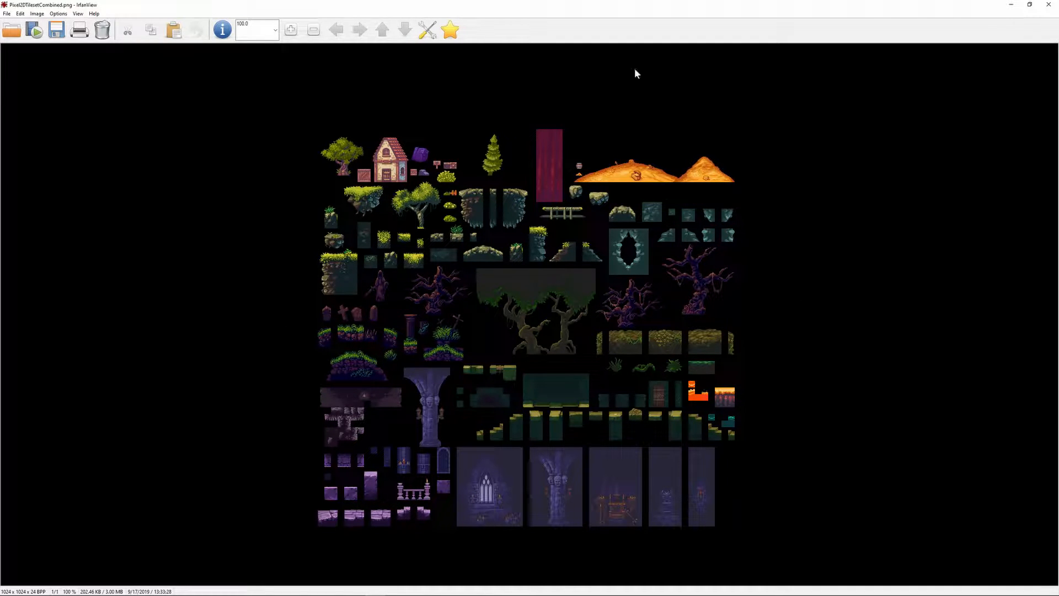
Close the image viewer and import Pixel2DTilesetCombined from the Tileset source folder into the PotatoPaladin/Textures folder
click(1049, 5)
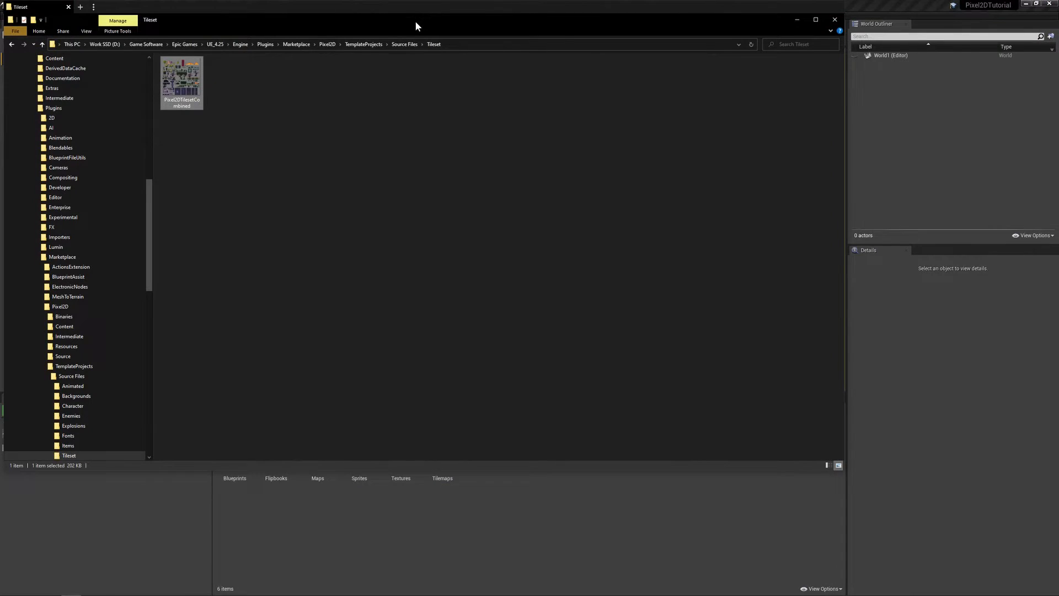
drag(241, 9, 710, 60)
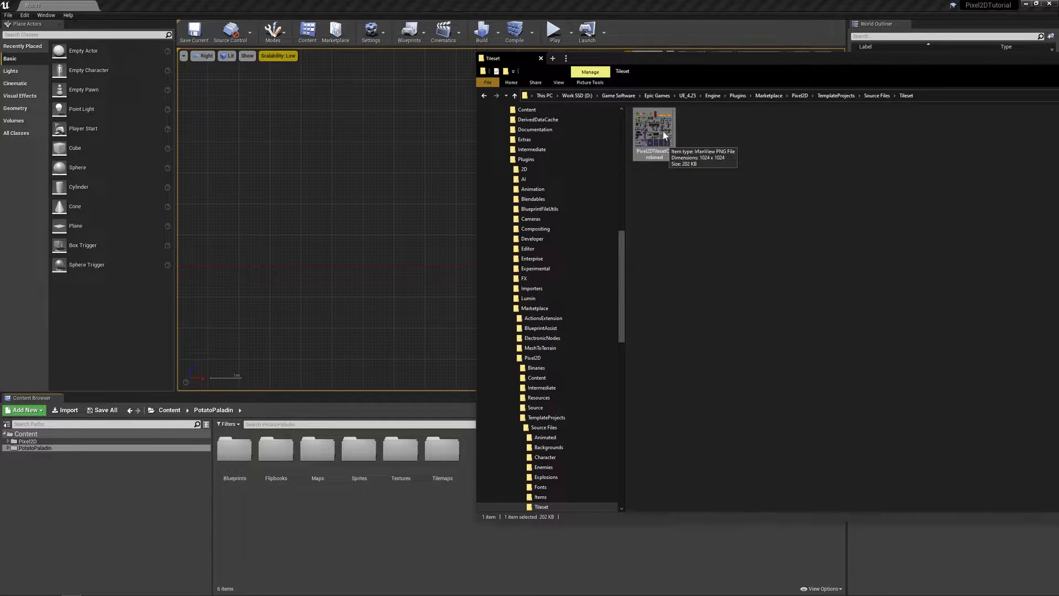
drag(663, 130, 399, 461)
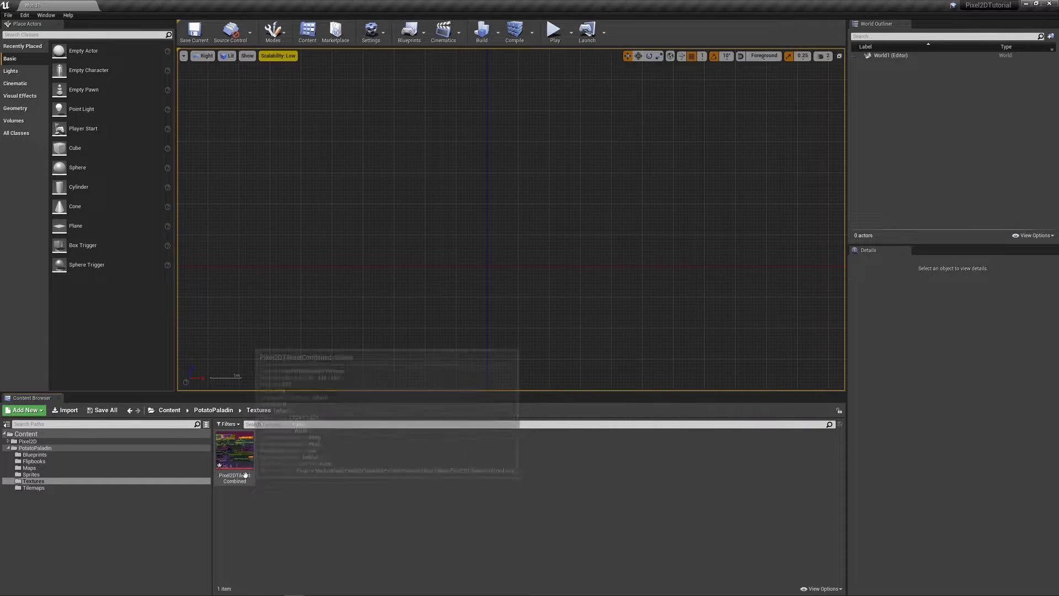
Open the imported Pixel2DTilesetCombined texture, examine its pixel sharpness up close, and close it
click(245, 474)
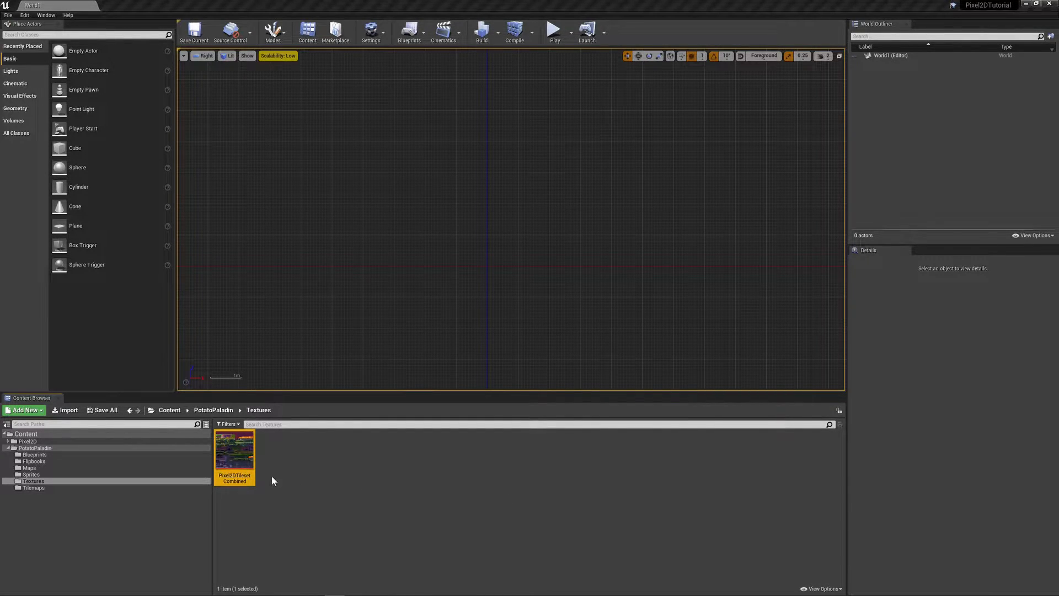
double_click(237, 462)
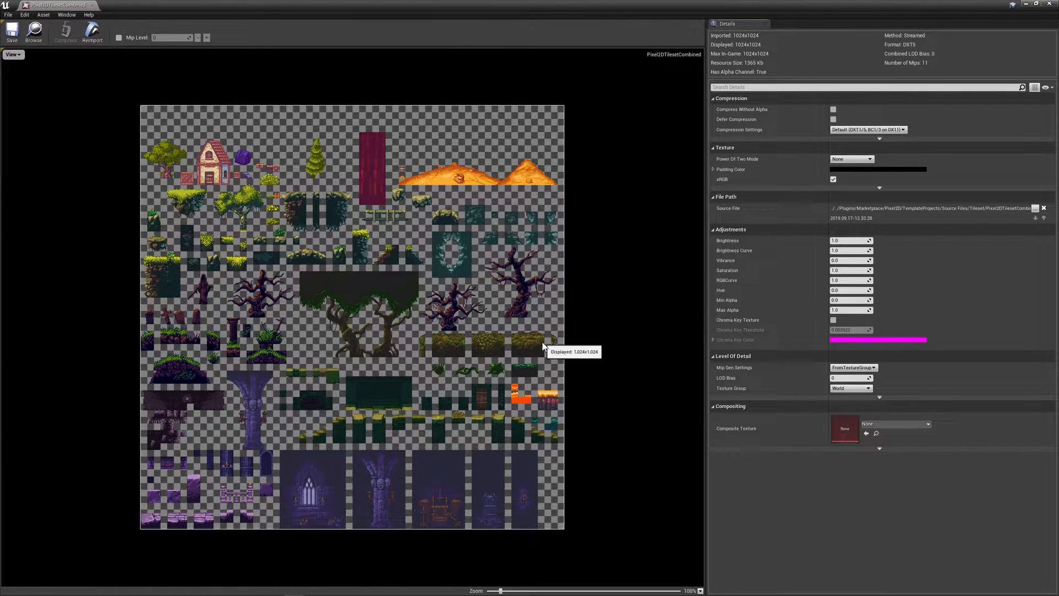
scroll(435, 303, up, 2)
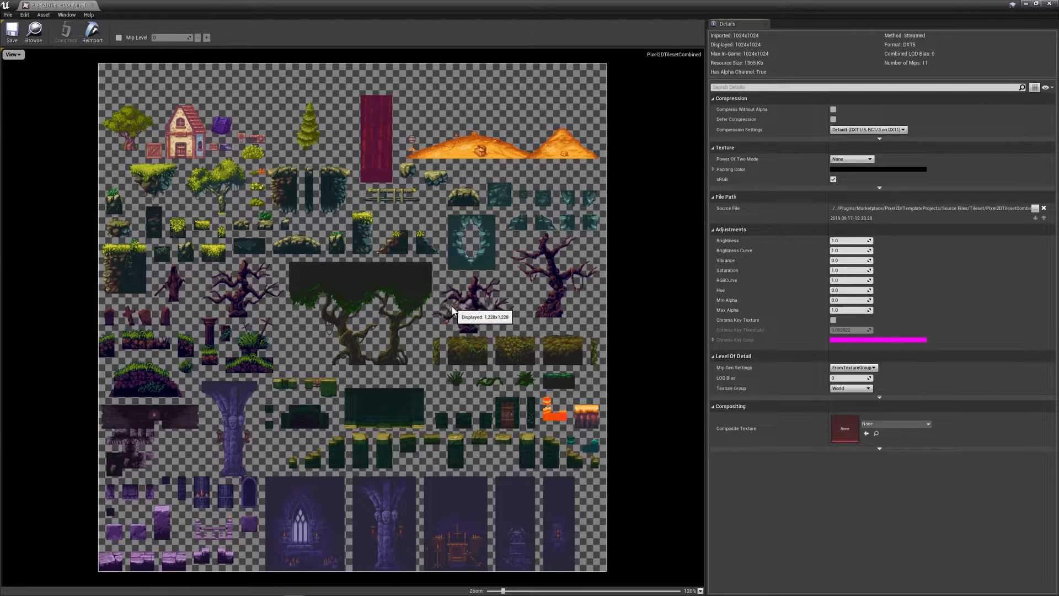
scroll(483, 328, up, 5)
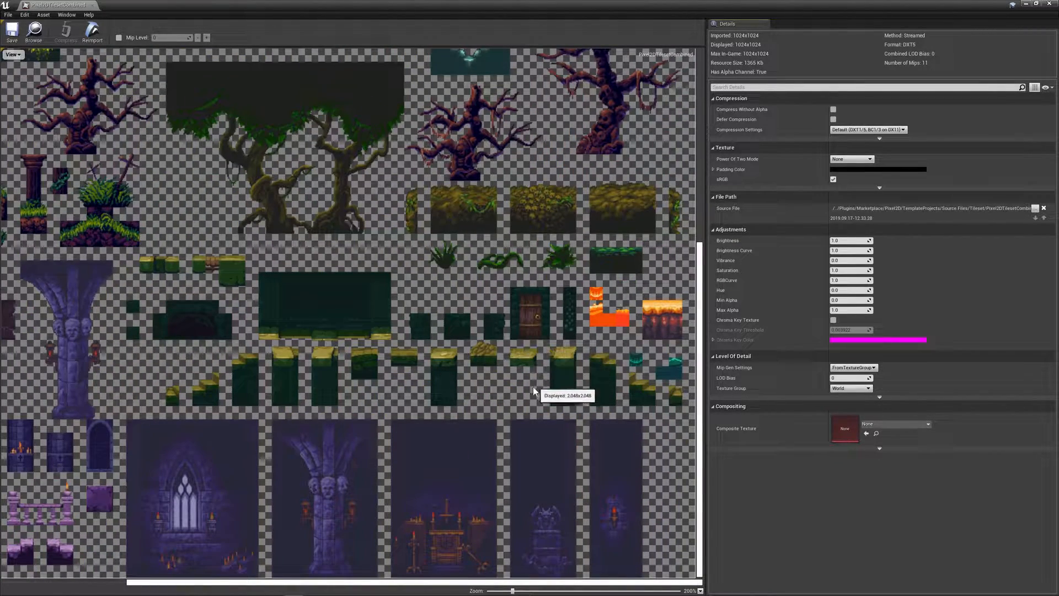
scroll(538, 381, up, 4)
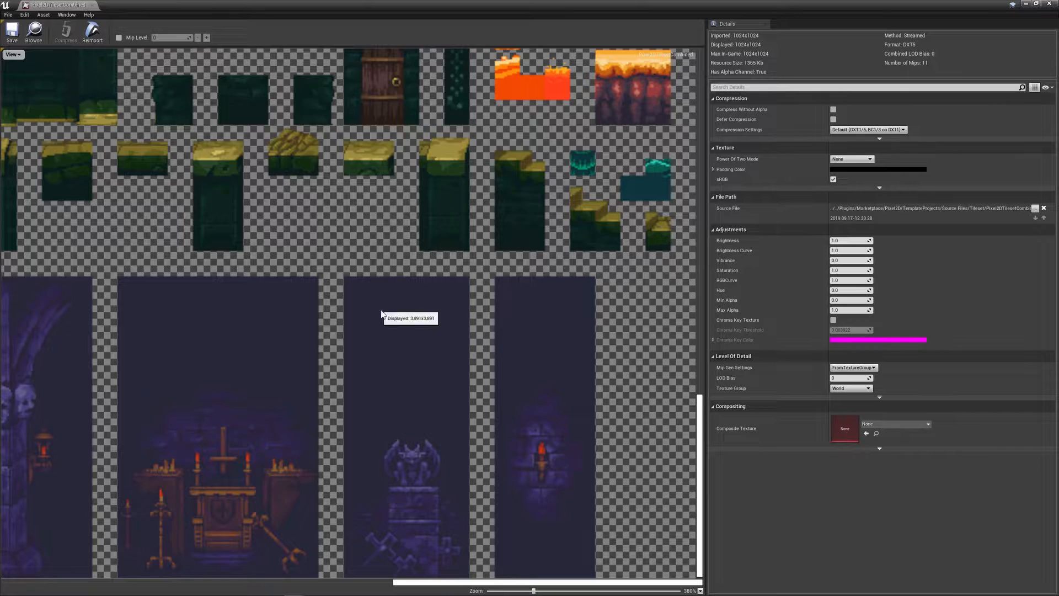
click(92, 5)
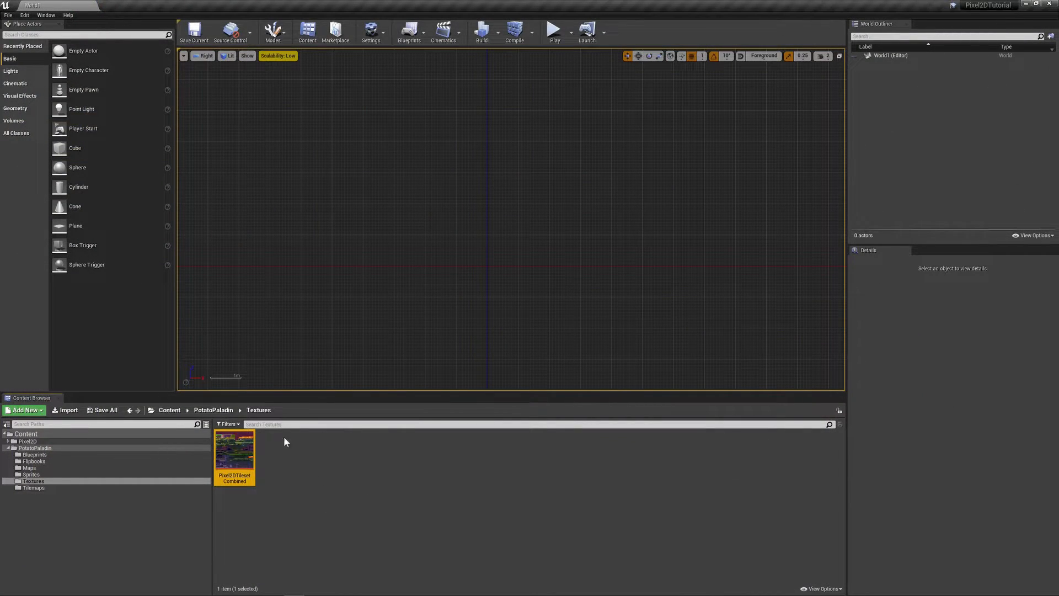
Apply the Paper2D texture settings to the Pixel2DTilesetCombined texture
right_click(234, 477)
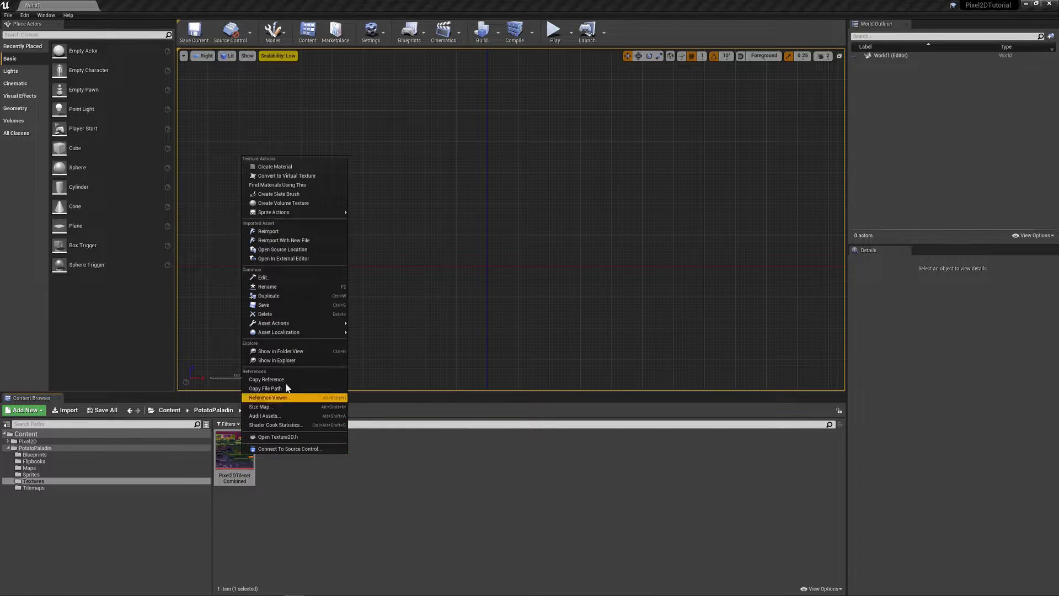
mouse_move(315, 213)
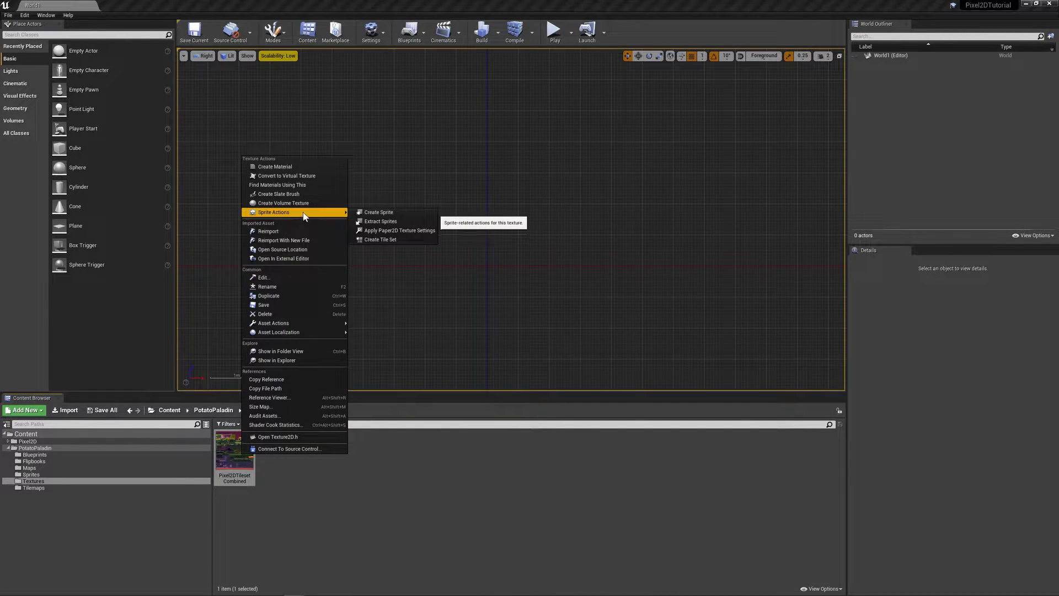
click(408, 232)
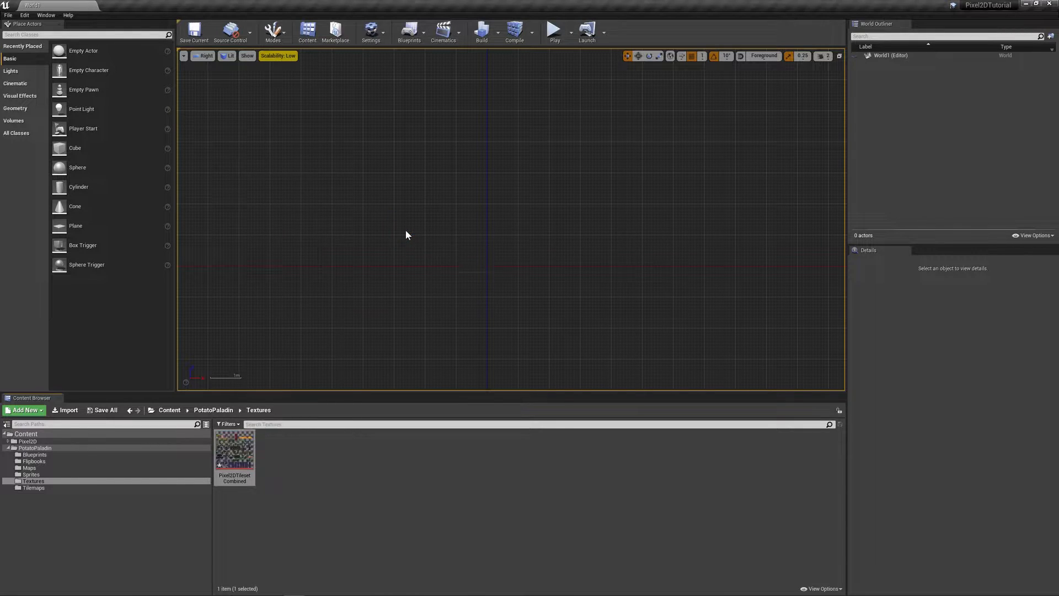
Reopen the Pixel2DTilesetCombined texture, check its pixel sharpness up close, and save it
double_click(247, 458)
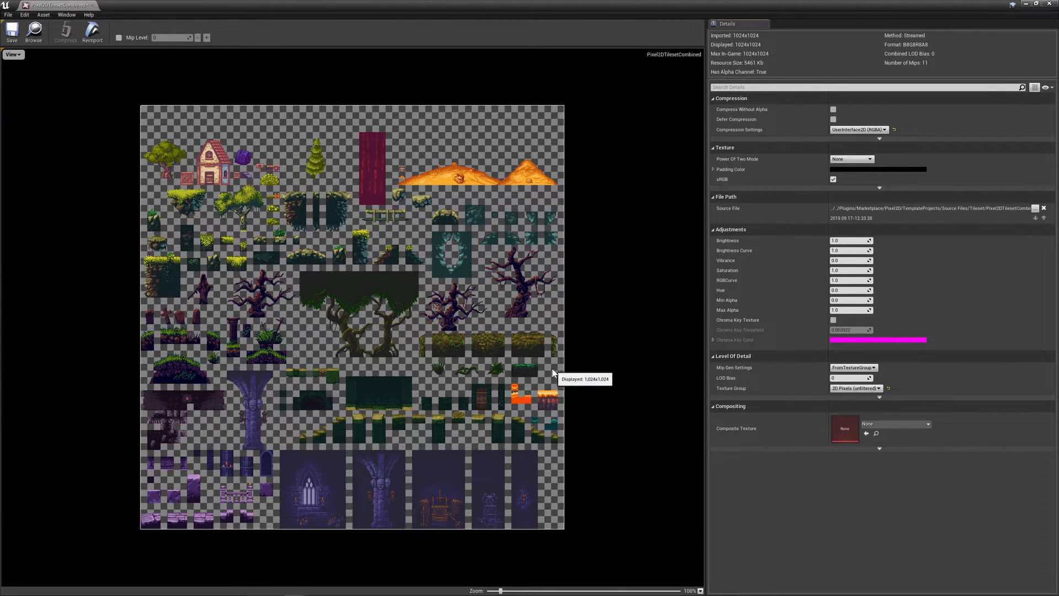
scroll(469, 453, up, 6)
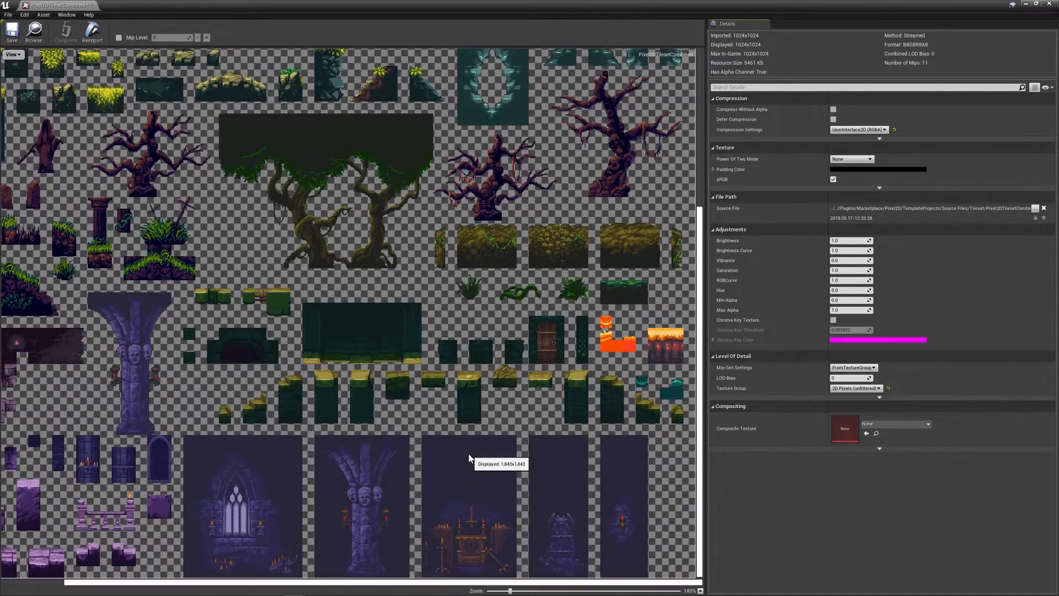
scroll(420, 447, up, 4)
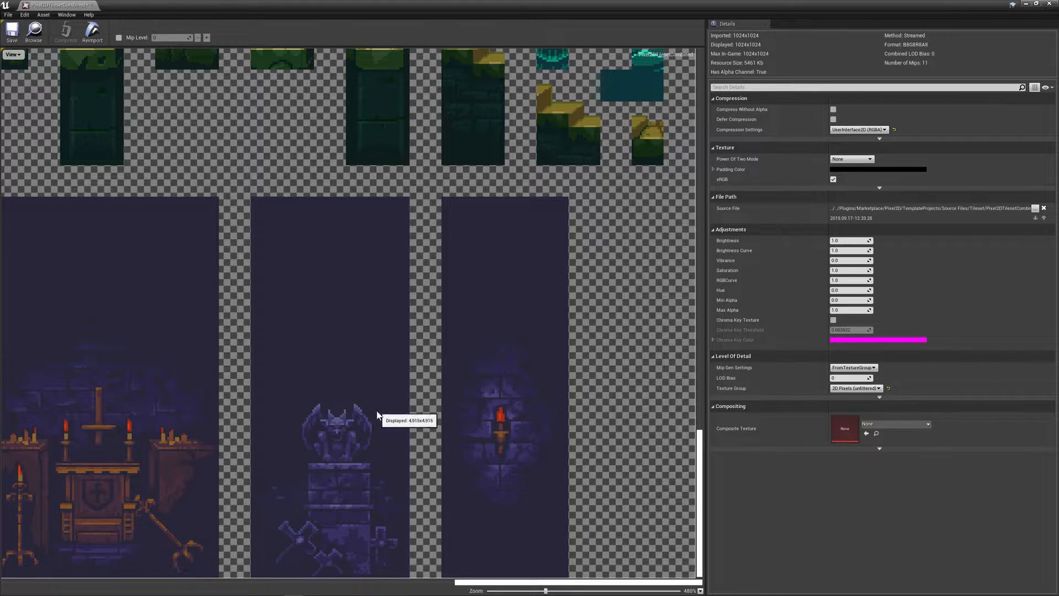
scroll(371, 263, down, 3)
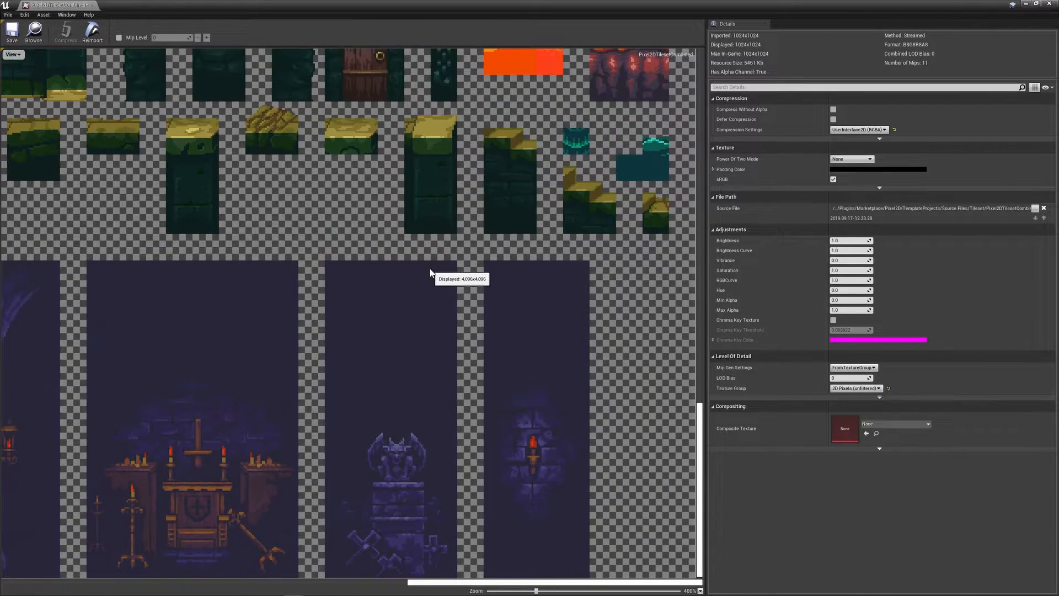
click(11, 36)
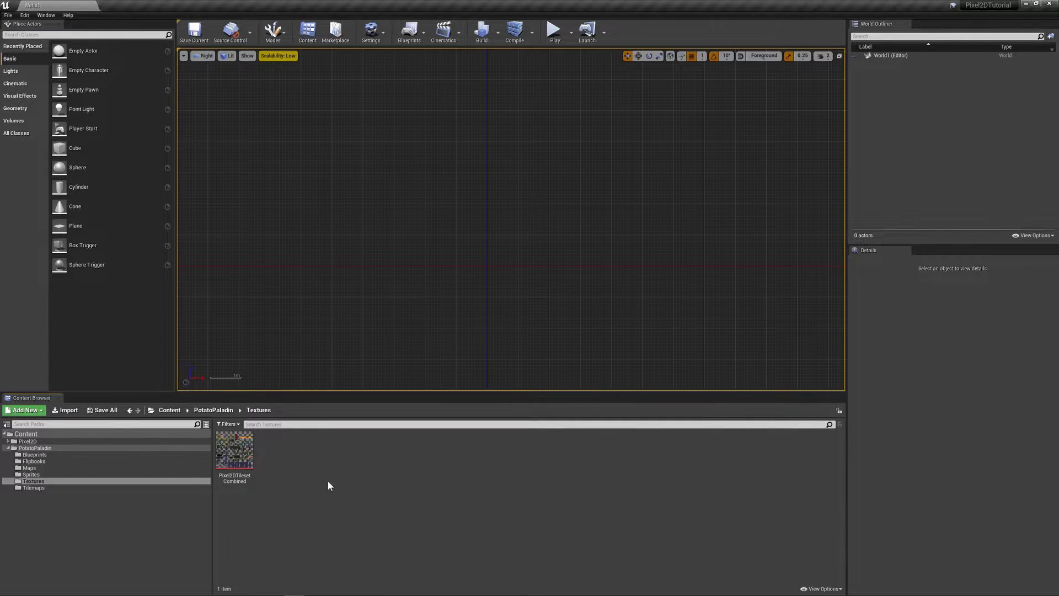
Create a tile set from the Pixel2DTilesetCombined texture
right_click(245, 469)
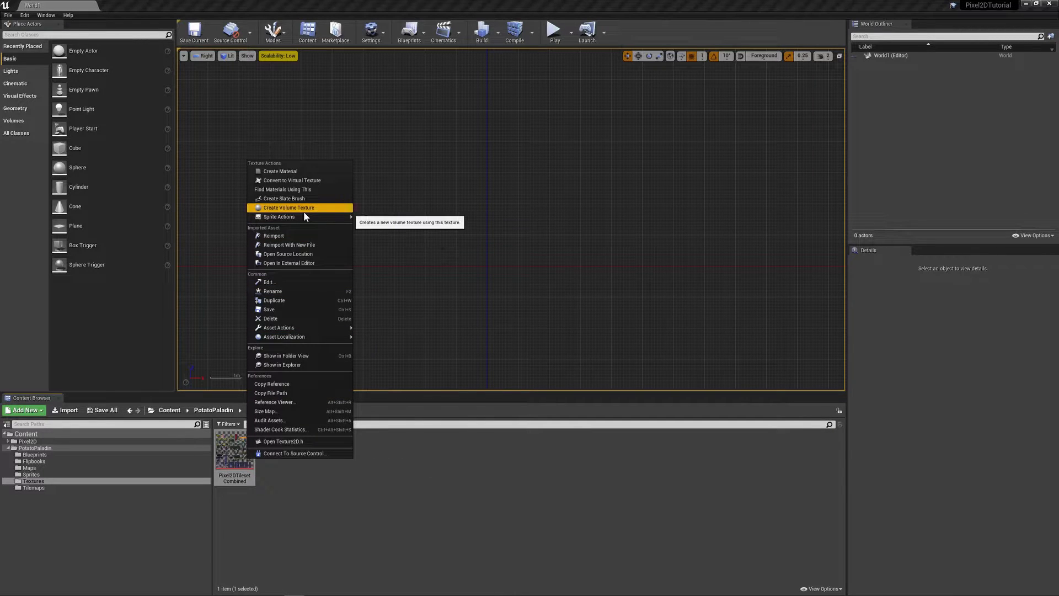
mouse_move(298, 217)
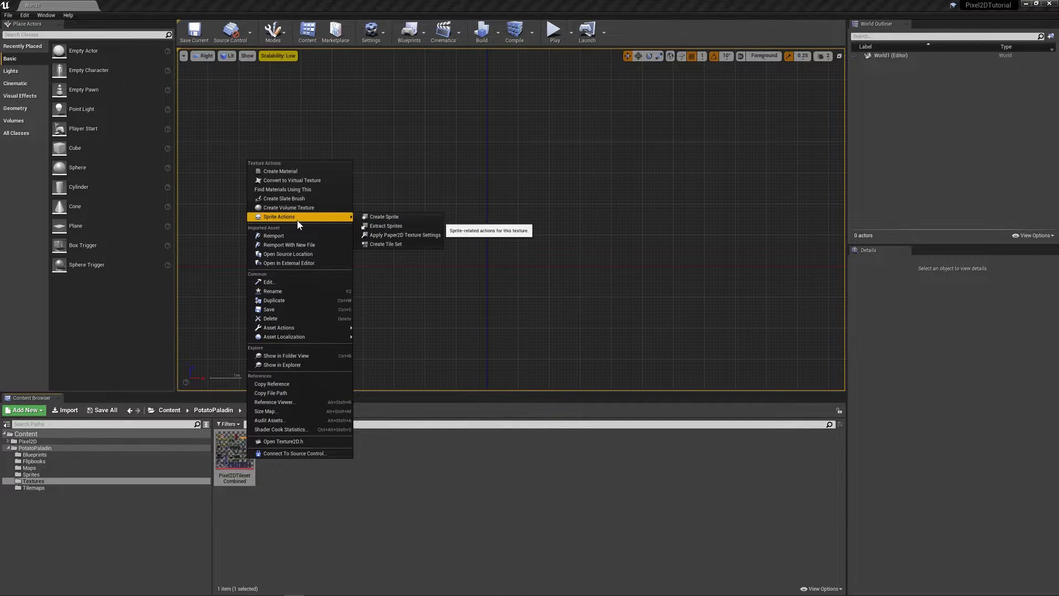
click(396, 243)
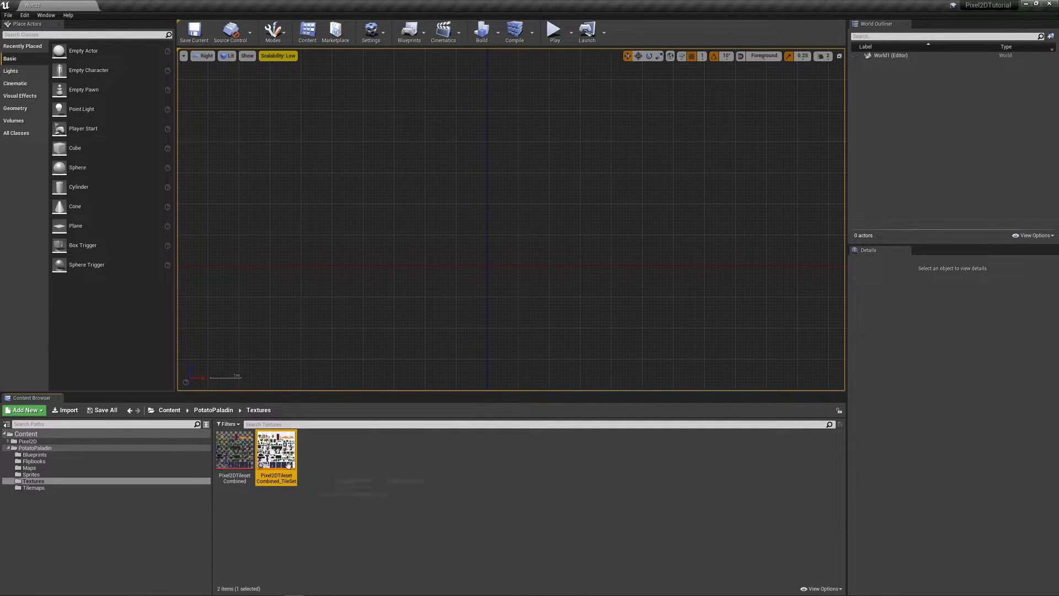
Move the new tile set from Textures into the PotatoPaladin/Tilemaps folder and open that folder
drag(291, 465, 34, 488)
click(294, 444)
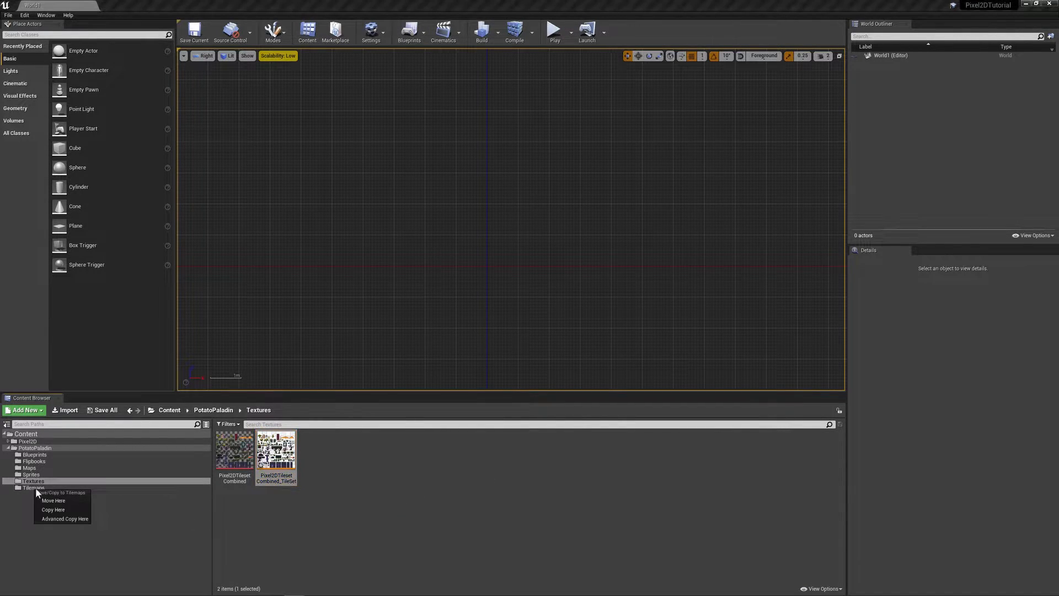
click(71, 500)
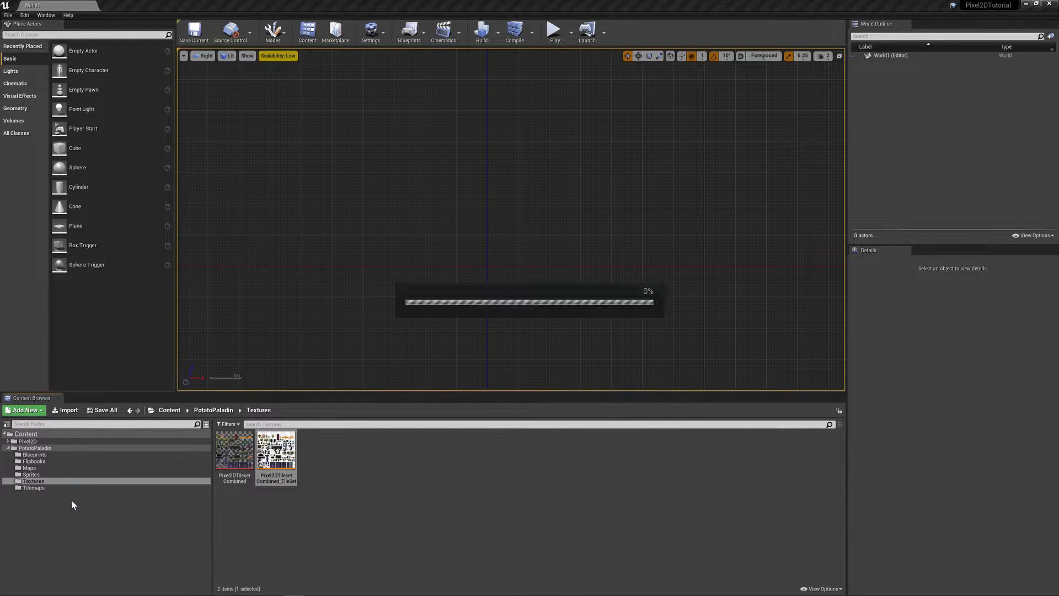
click(38, 487)
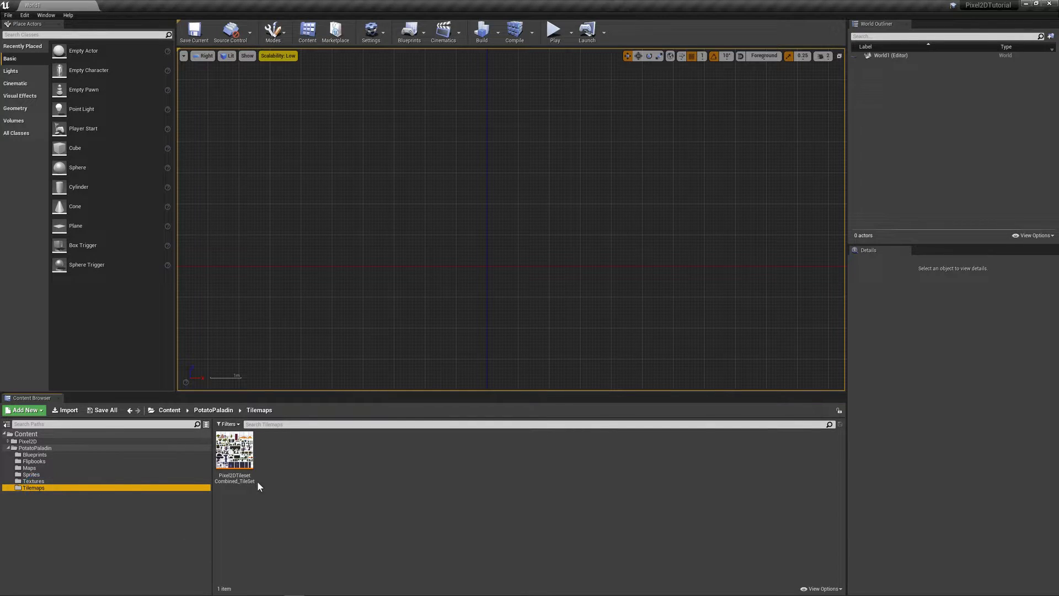
Open the tile set and inspect the barrel tile and a grass-topped tile to see how the tile grid divides them
double_click(227, 453)
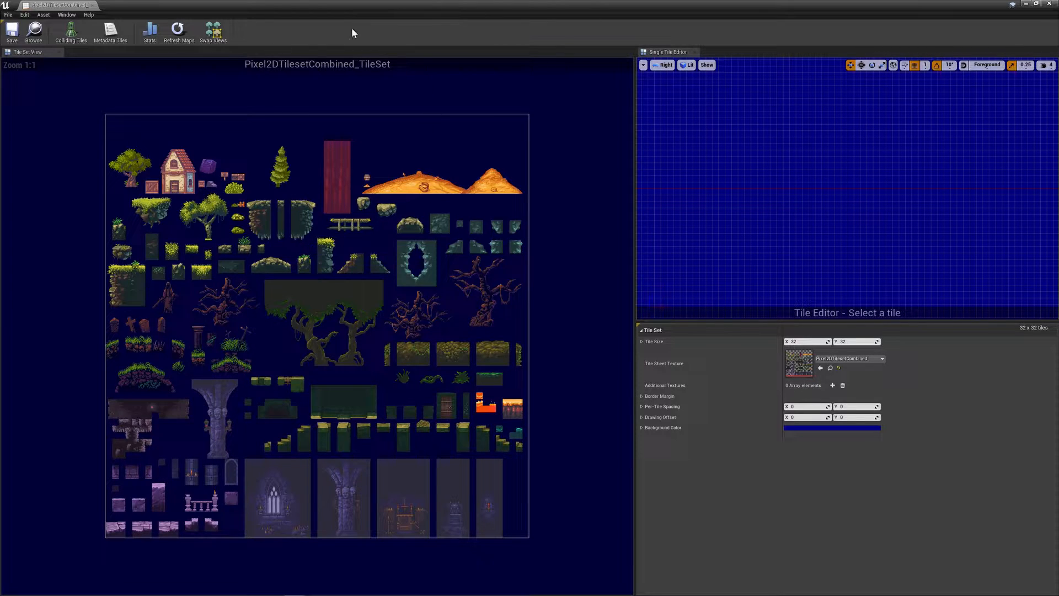
click(108, 35)
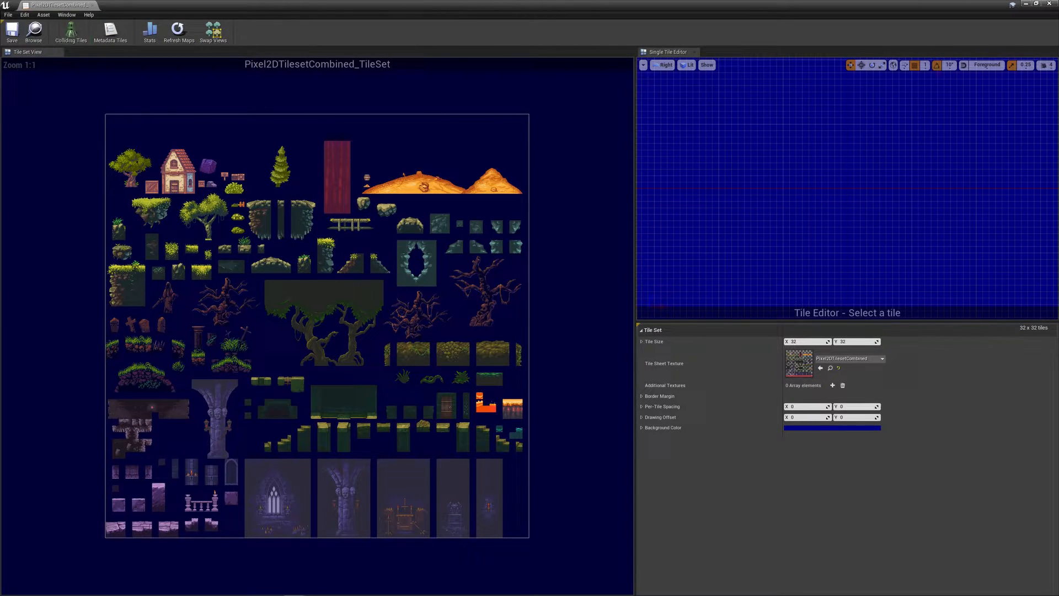
click(363, 173)
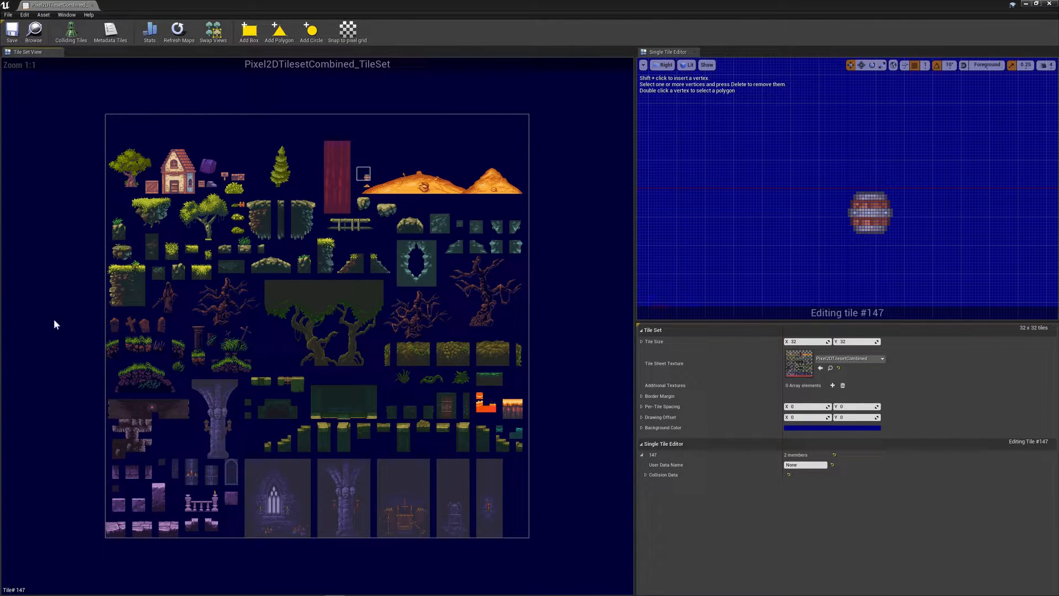
click(326, 245)
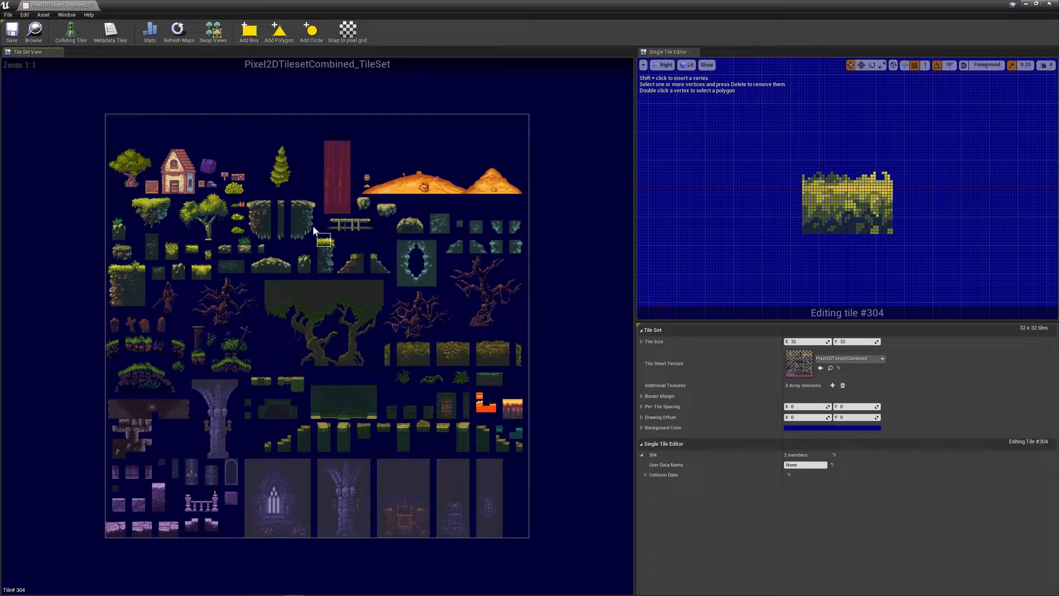
Set the tile set's tile size to 16 by 16
click(805, 341)
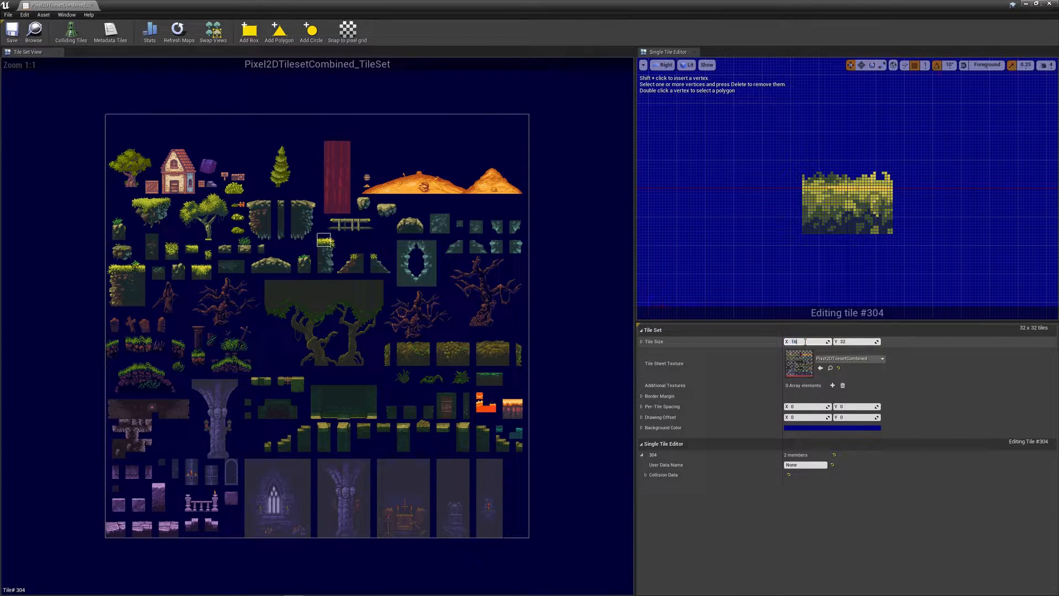
text(16)
key(Tab)
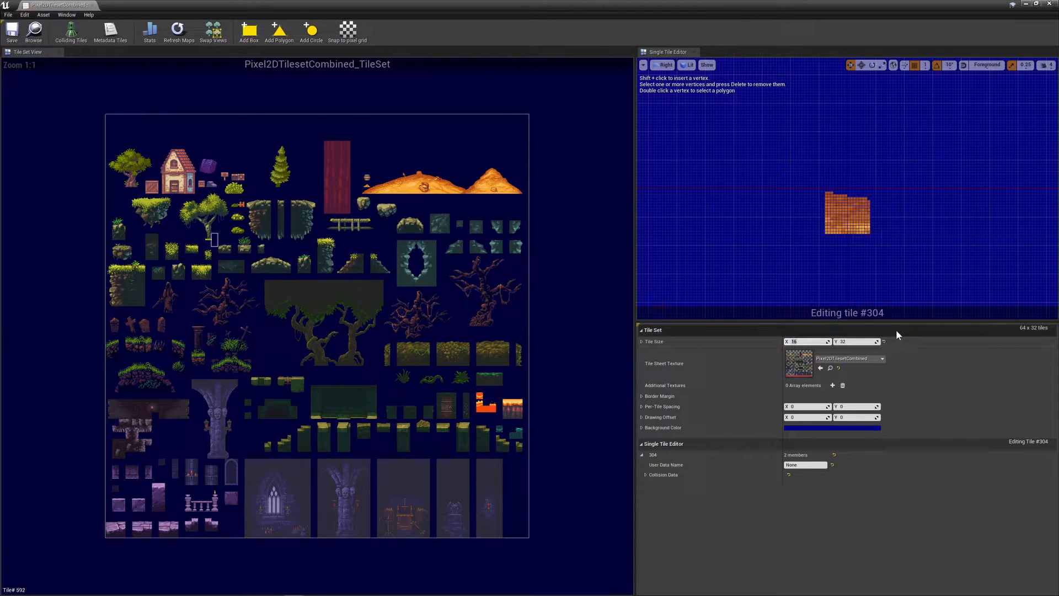
text(16)
key(Return)
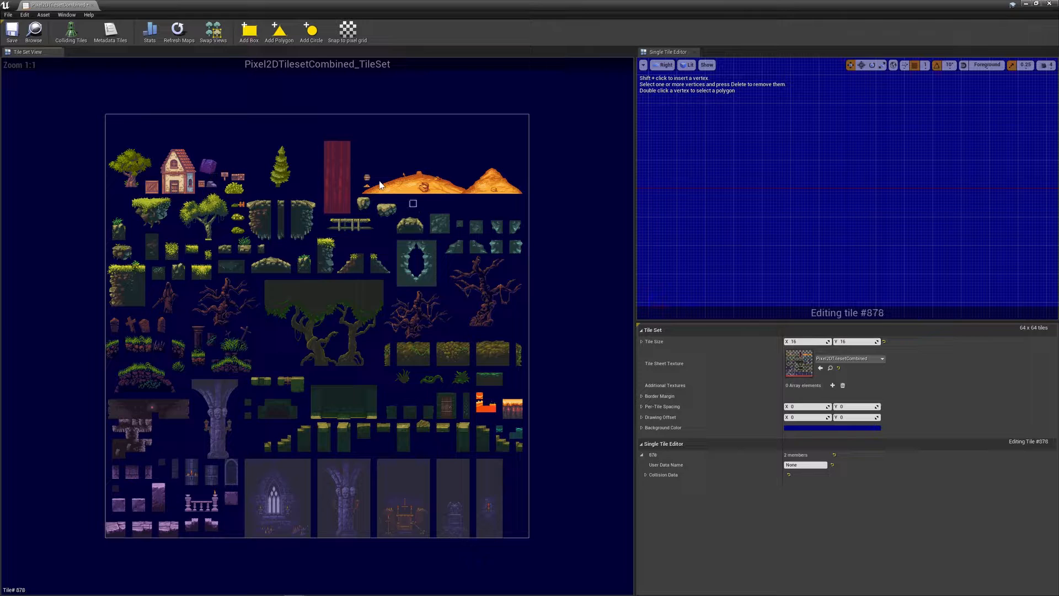
Inspect individual tiles around the crates, signpost and house to check the tile division, and save the tile set
click(372, 157)
scroll(211, 175, up, 3)
scroll(218, 179, down, 3)
scroll(299, 181, up, 4)
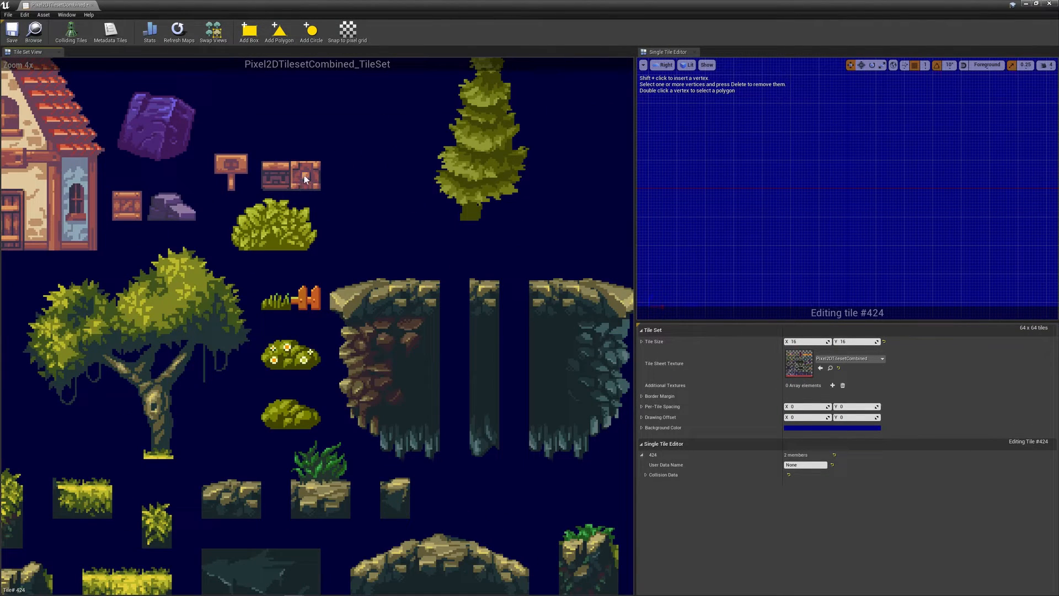
click(305, 177)
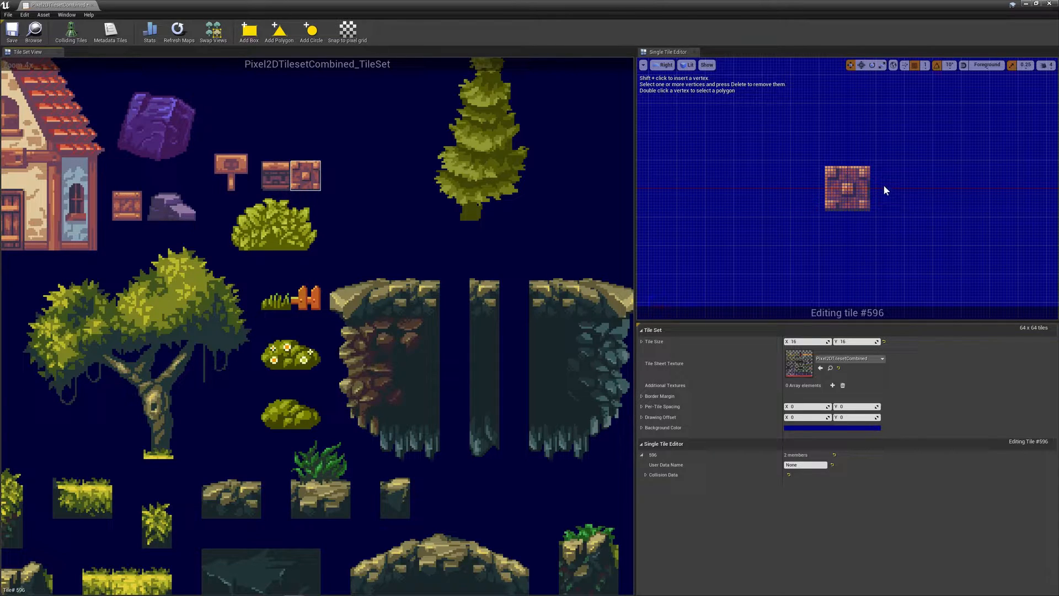
drag(272, 174, 253, 177)
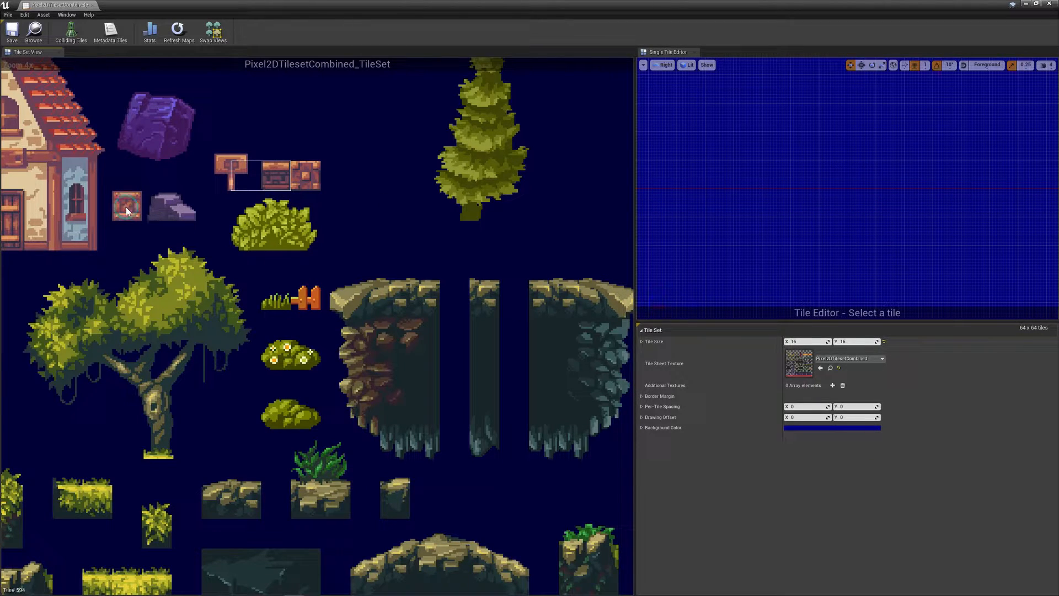
click(127, 208)
scroll(130, 208, down, 5)
click(87, 212)
click(72, 205)
click(110, 202)
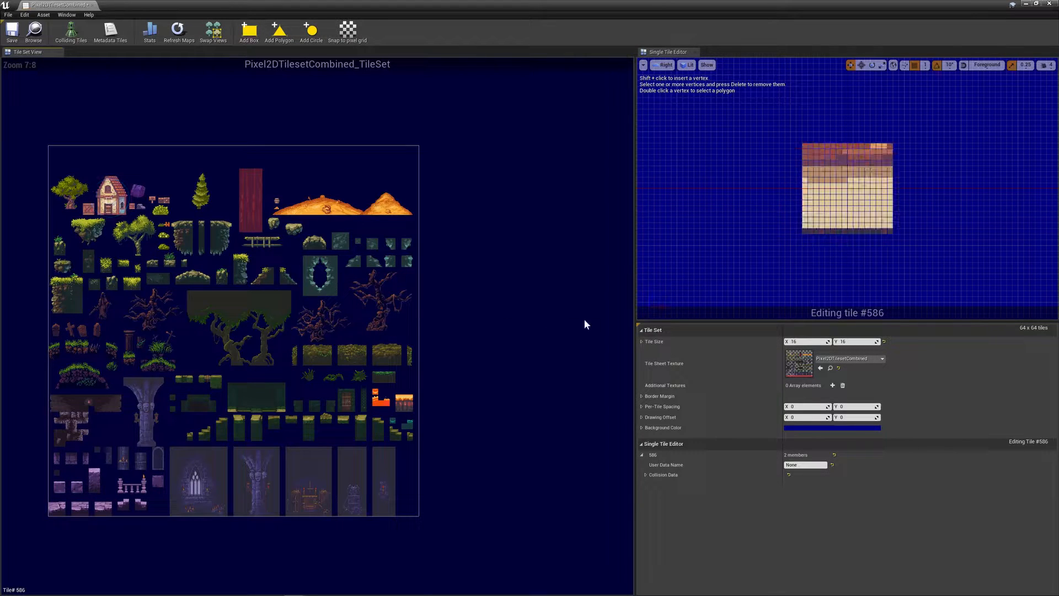
click(11, 33)
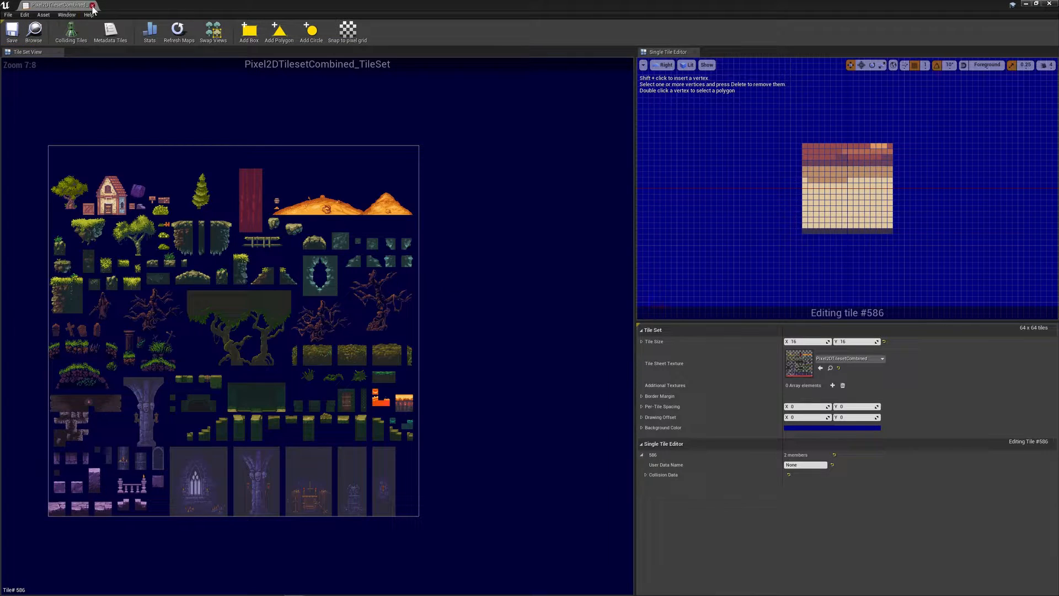
Close the tile set editor and create a tile map from the tile set, naming it DemoTileMap
click(92, 6)
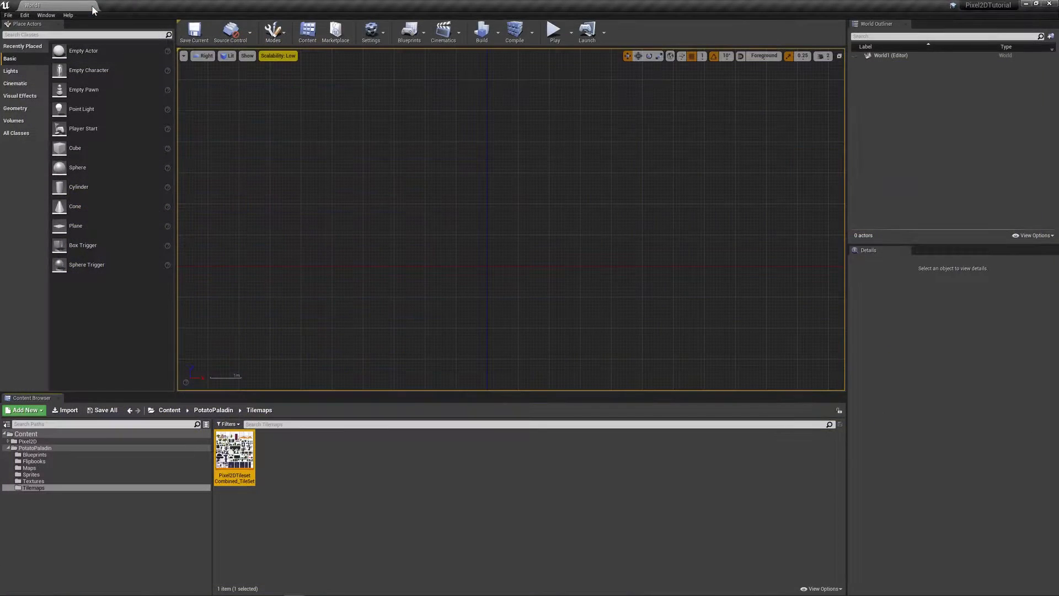
click(229, 456)
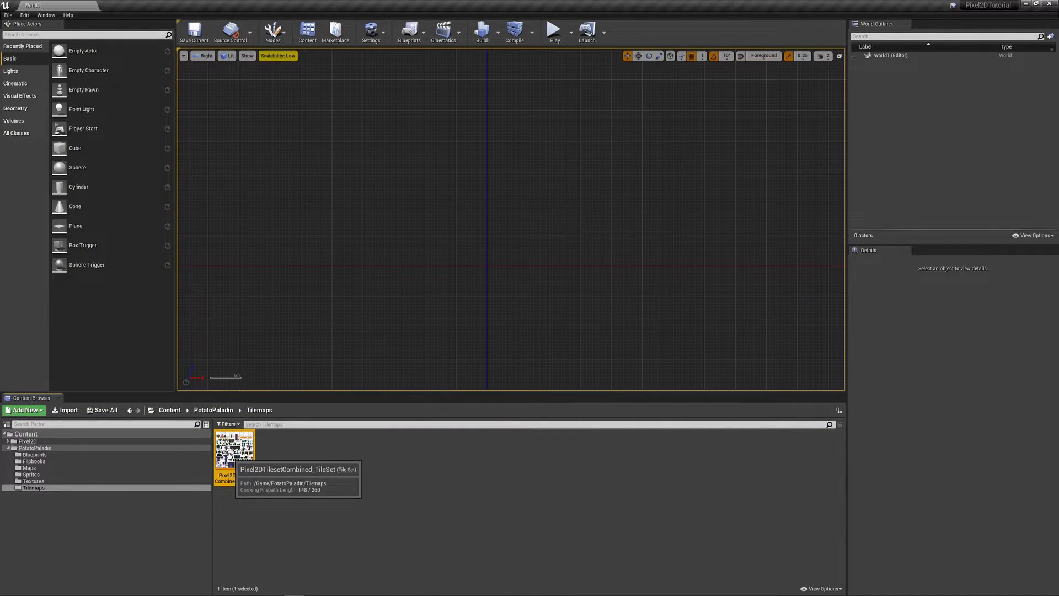
right_click(234, 456)
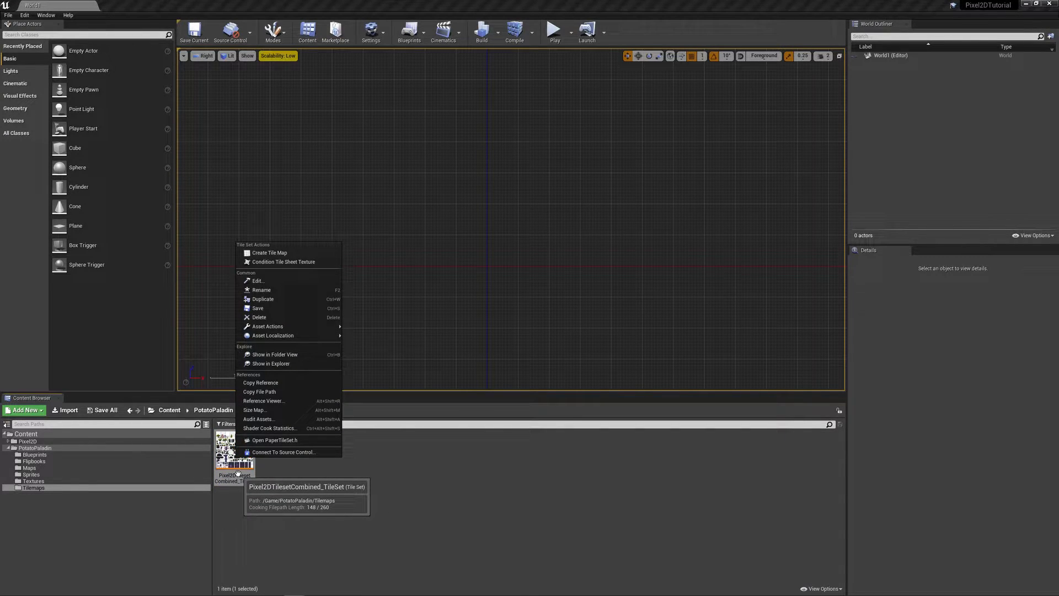
click(285, 254)
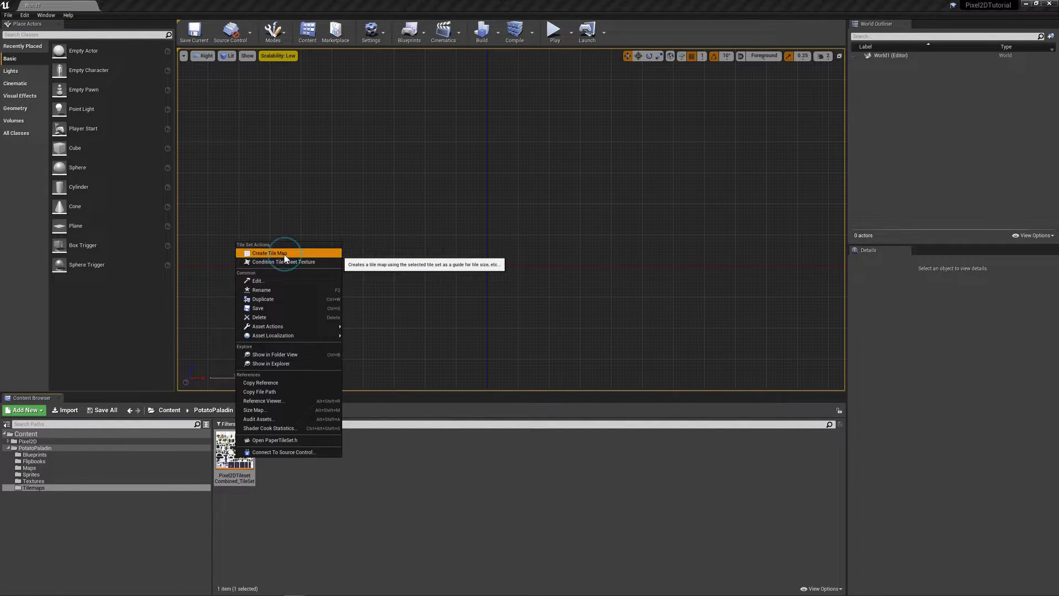
text(DemoM)
key(BackSpace)
text(TileMap)
key(Return)
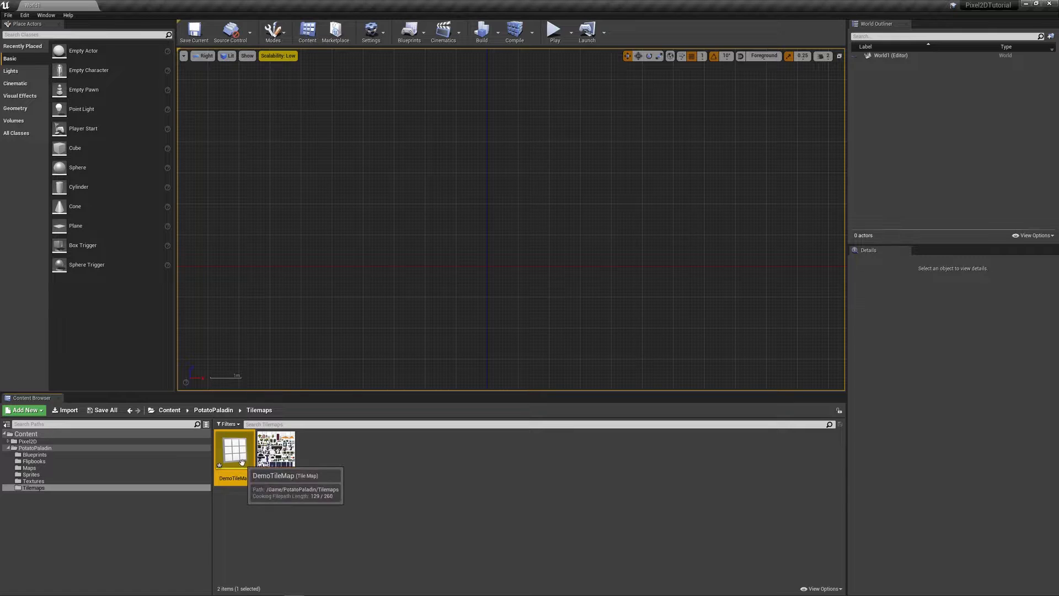
Open DemoTileMap and set its map width to 40 and its map height to 20 tiles
double_click(240, 461)
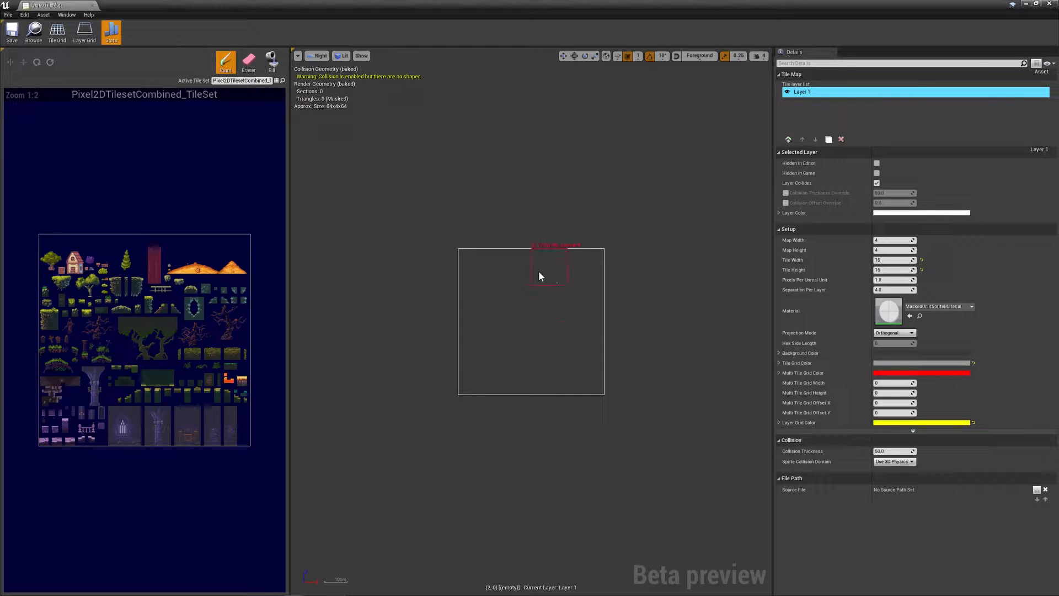
click(891, 241)
key(Return)
click(893, 251)
text(20)
key(Return)
scroll(647, 332, down, 5)
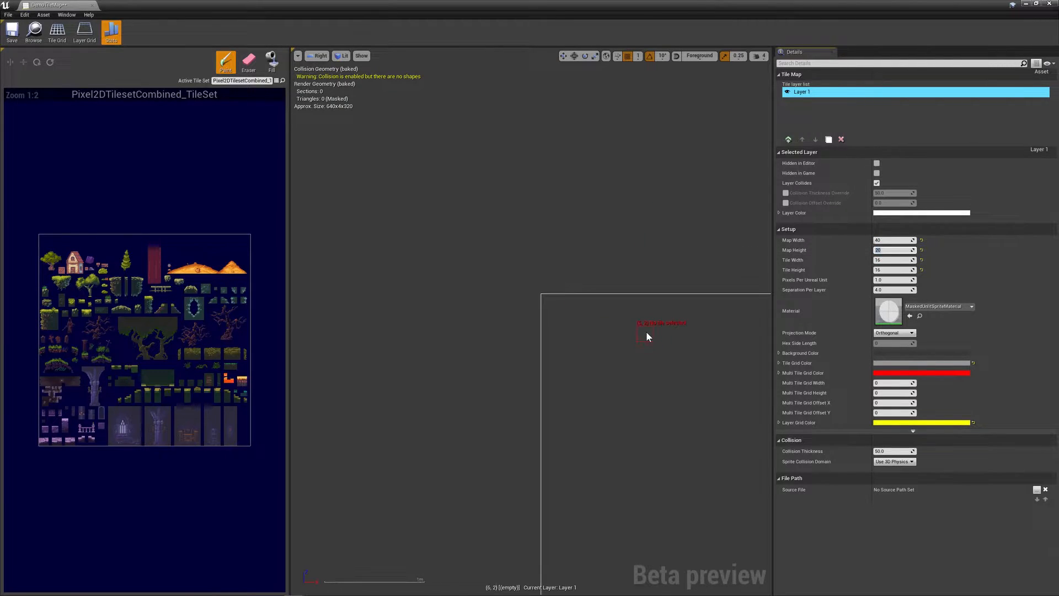
right_drag(550, 322, 445, 268)
scroll(473, 342, up, 1)
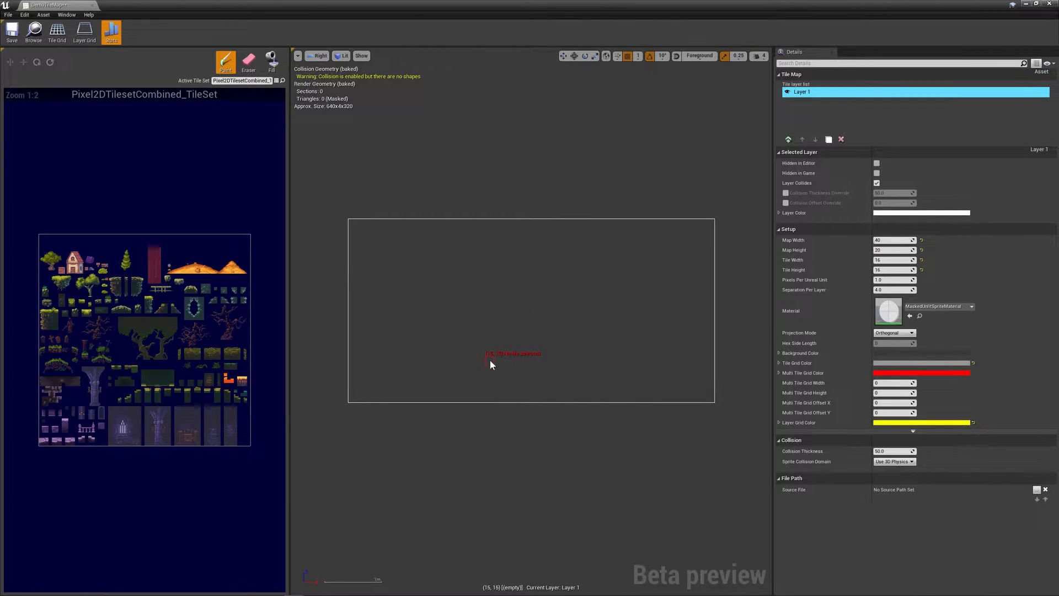
scroll(490, 359, down, 1)
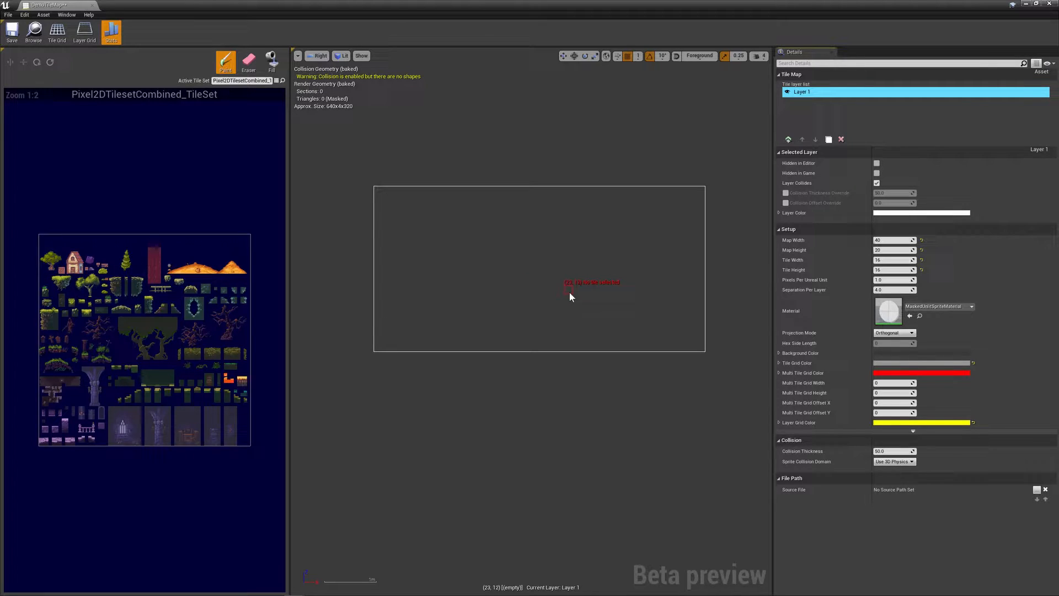
Try the Isometric Diamond projection mode on the tile map and set it back to Orthogonal
click(895, 333)
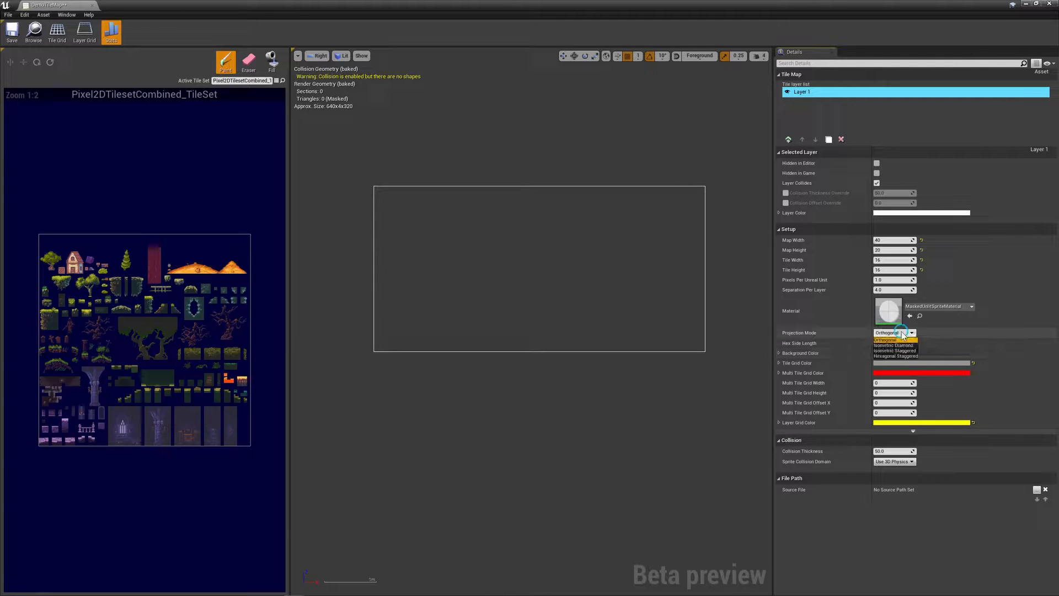
click(895, 345)
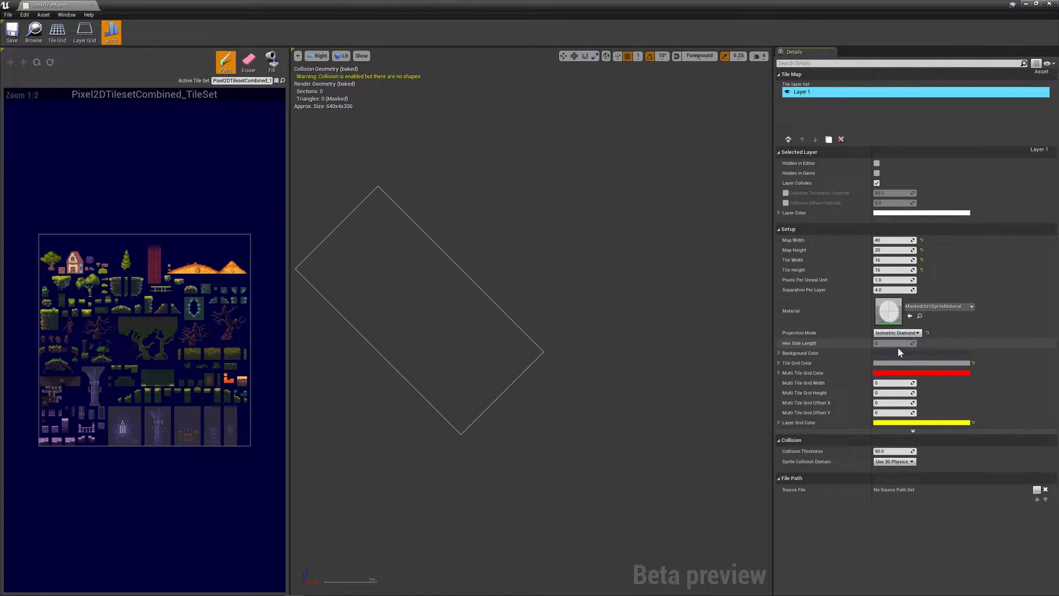
right_drag(465, 320, 508, 349)
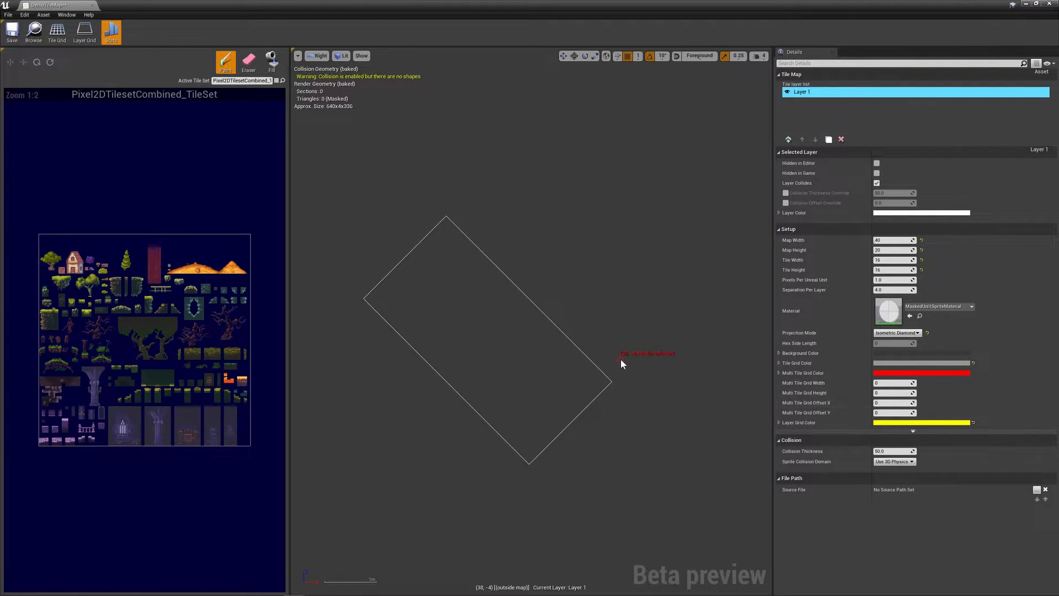
click(898, 333)
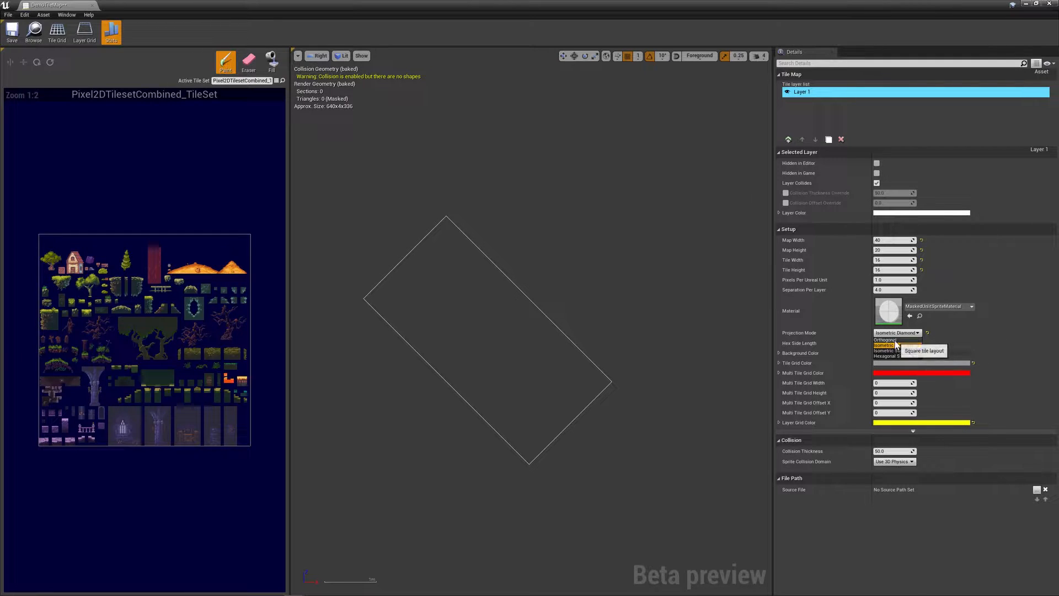
click(896, 341)
right_drag(696, 290, 556, 279)
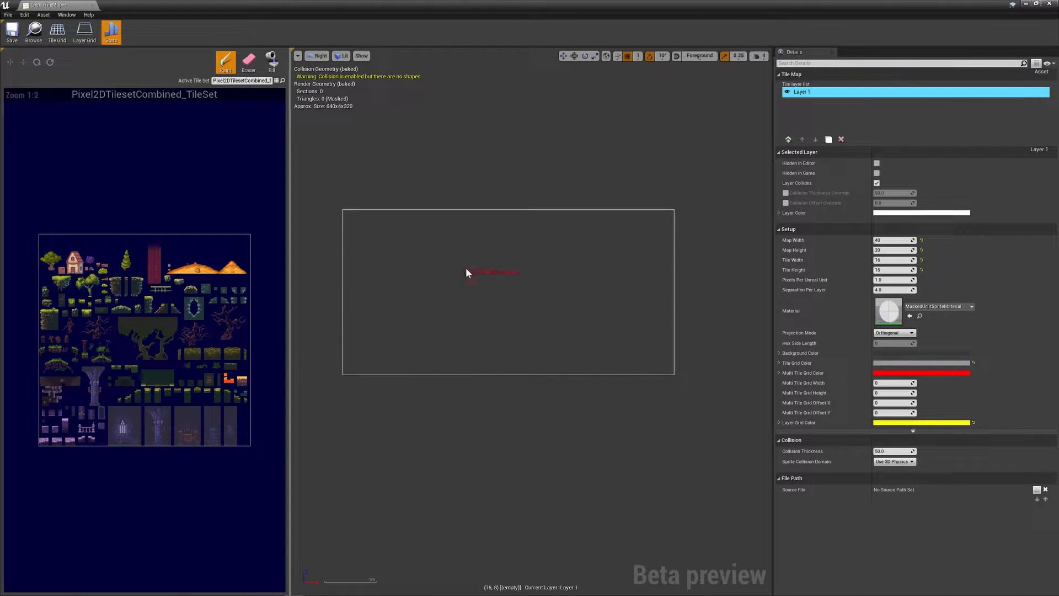
Pick a single grass-top tile from the tile set and paint freehand test strokes across Layer 1
click(241, 66)
click(225, 66)
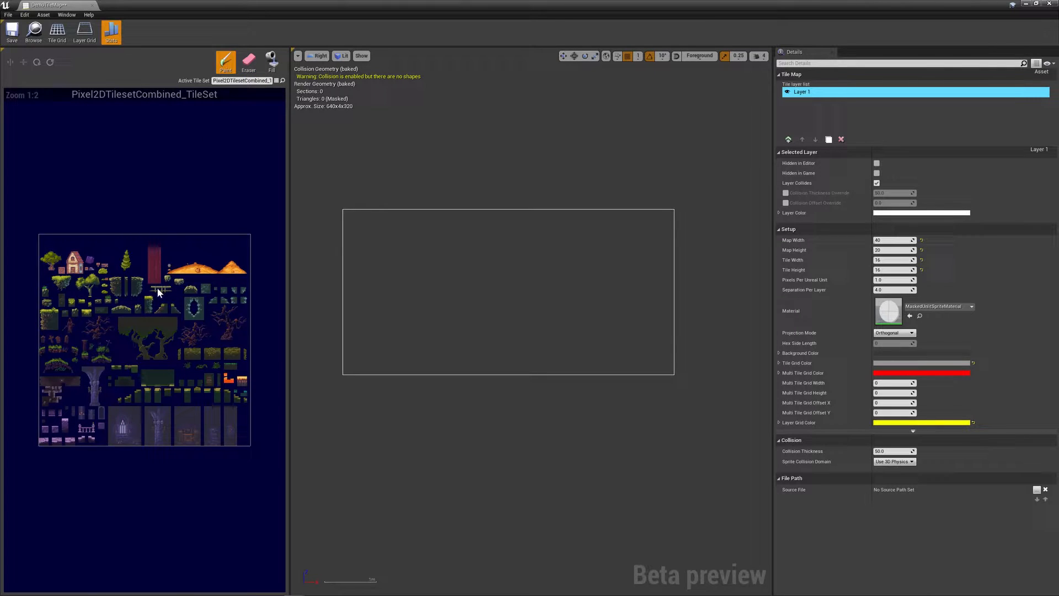
scroll(135, 307, up, 5)
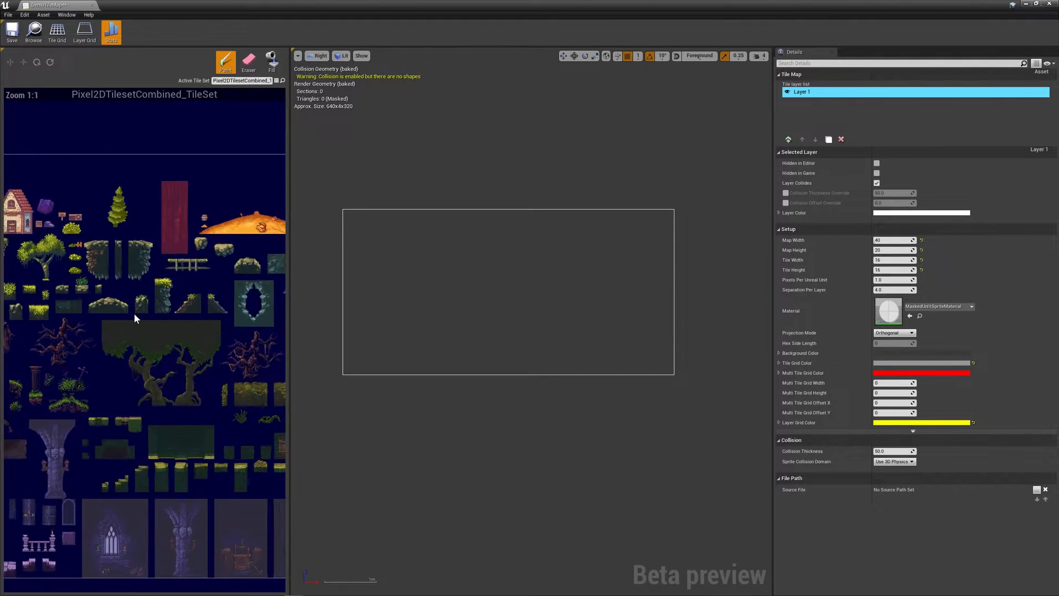
right_drag(158, 329, 233, 287)
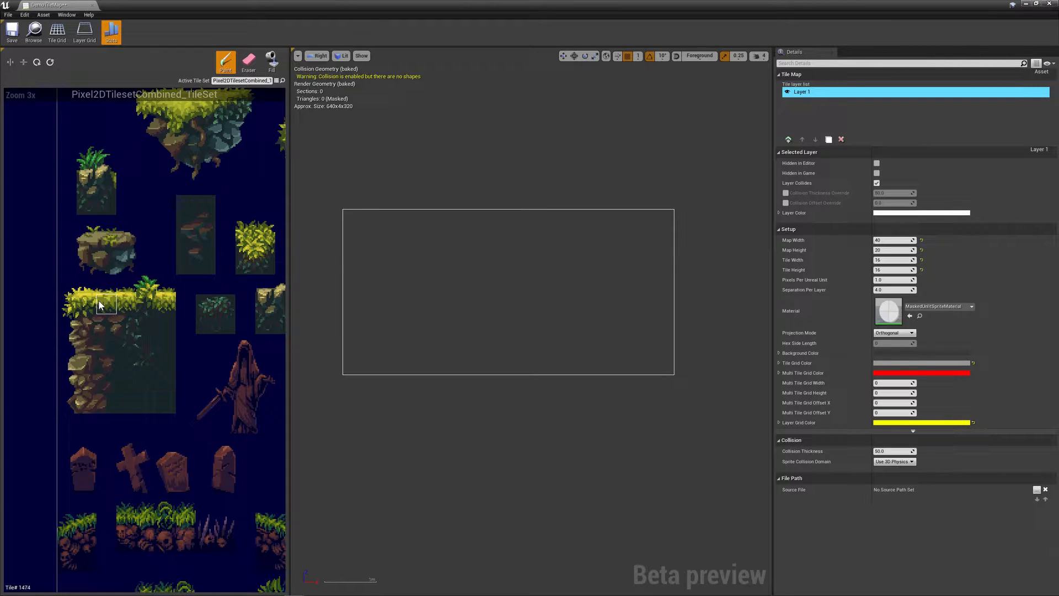
scroll(436, 360, up, 3)
click(415, 326)
click(439, 314)
click(510, 293)
click(451, 277)
click(488, 338)
click(526, 313)
mouse_move(546, 314)
mouse_down()
mouse_move(586, 316)
mouse_move(598, 260)
mouse_move(481, 277)
mouse_move(527, 335)
mouse_move(665, 300)
mouse_move(437, 236)
mouse_move(355, 243)
mouse_move(428, 260)
mouse_move(483, 177)
mouse_move(456, 315)
mouse_up()
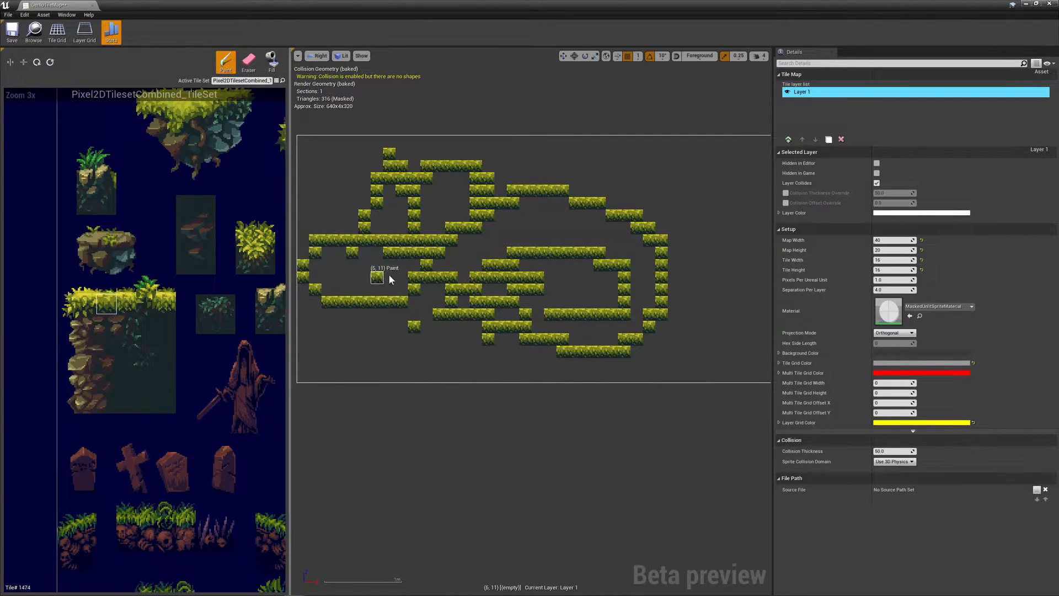
Erase all the painted grass tiles from Layer 1 with the Eraser
click(247, 65)
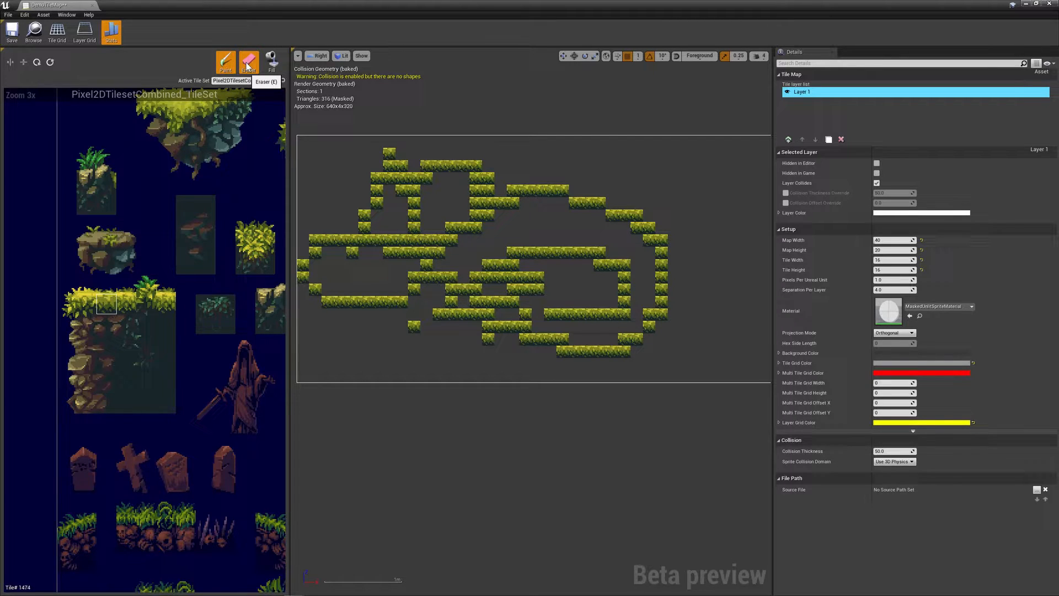
click(247, 67)
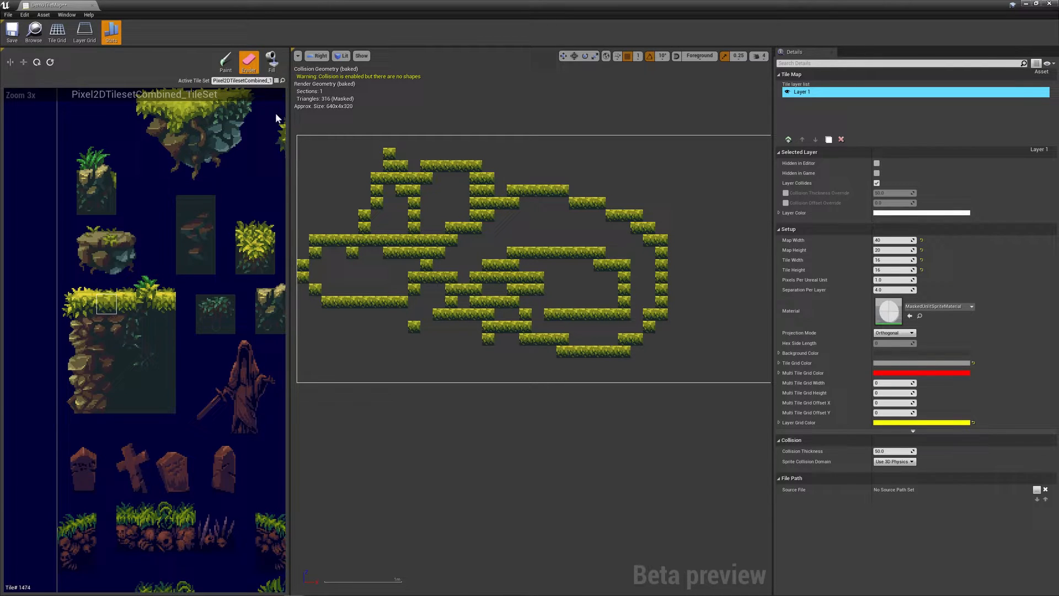
mouse_move(325, 228)
mouse_down()
mouse_move(301, 214)
mouse_move(301, 259)
mouse_move(328, 304)
mouse_move(331, 272)
mouse_move(438, 340)
mouse_move(601, 345)
mouse_move(713, 320)
mouse_move(559, 326)
mouse_move(492, 298)
mouse_move(712, 287)
mouse_move(662, 301)
mouse_move(512, 283)
mouse_move(672, 272)
mouse_move(665, 230)
mouse_move(648, 253)
mouse_move(572, 204)
mouse_move(502, 185)
mouse_move(436, 266)
mouse_move(334, 265)
mouse_move(360, 193)
mouse_move(389, 155)
mouse_move(321, 250)
mouse_move(419, 264)
mouse_move(390, 243)
mouse_move(528, 264)
mouse_move(620, 256)
mouse_move(378, 203)
mouse_move(428, 182)
mouse_move(476, 186)
mouse_up()
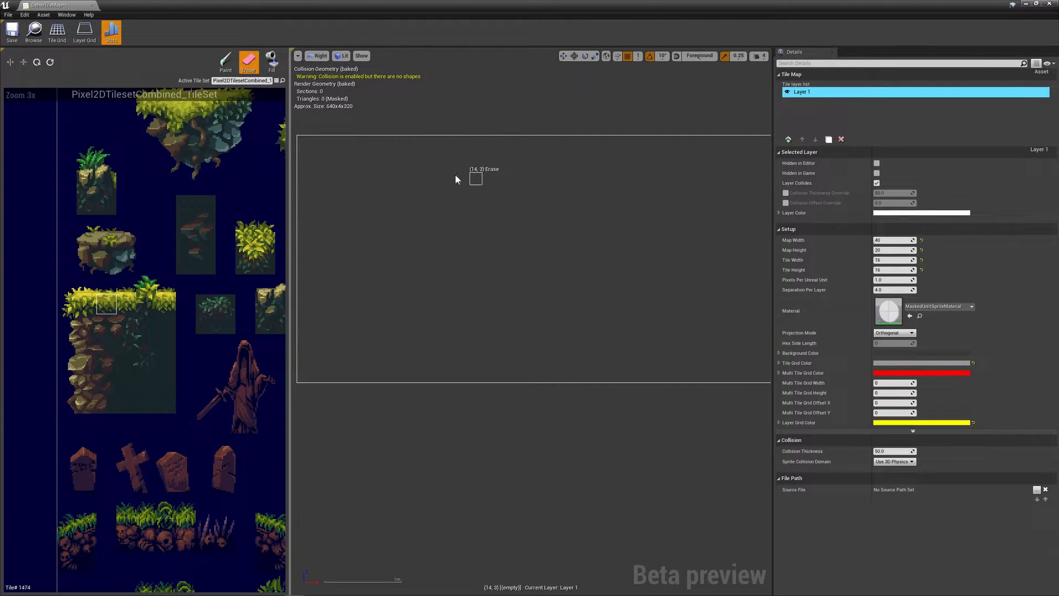
Select the whole 6 by 7 tile grass-topped cliff block and paint two copies along the map's lower edge
click(226, 63)
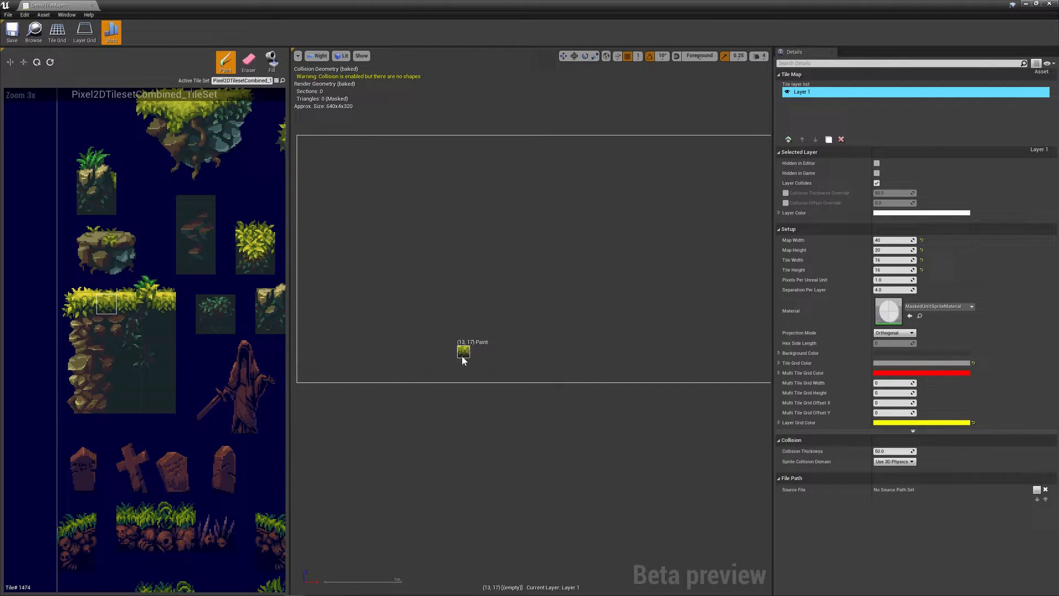
click(66, 283)
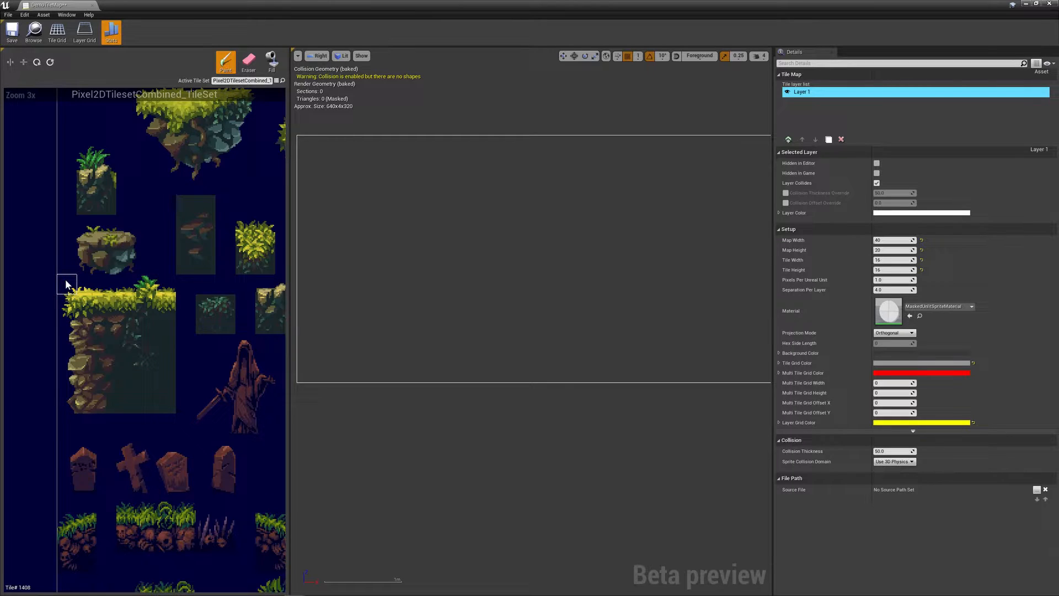
mouse_move(65, 283)
mouse_down()
mouse_move(133, 332)
mouse_move(160, 365)
mouse_move(163, 398)
mouse_up()
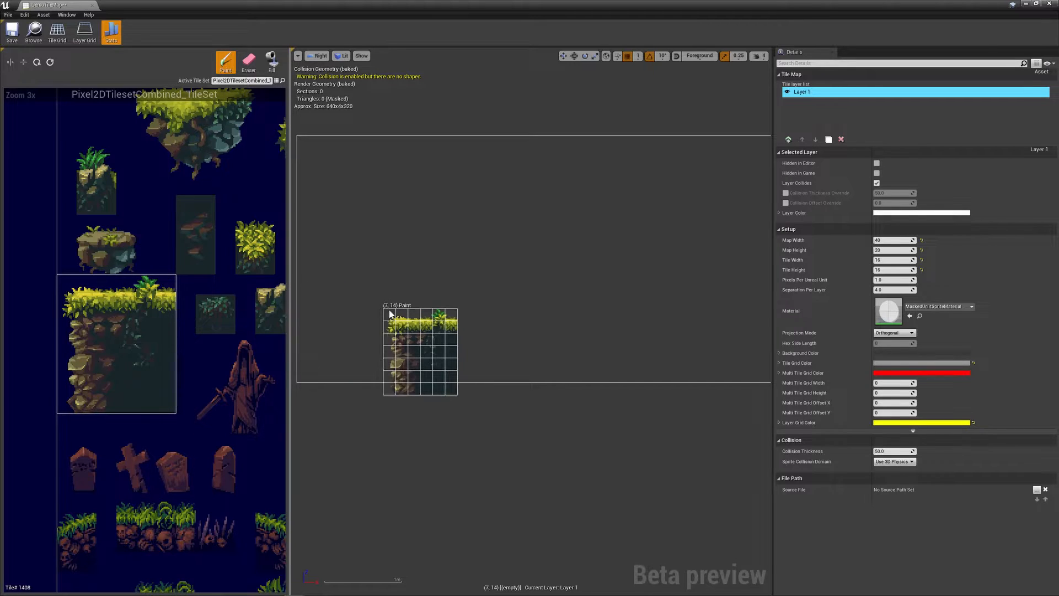
click(409, 306)
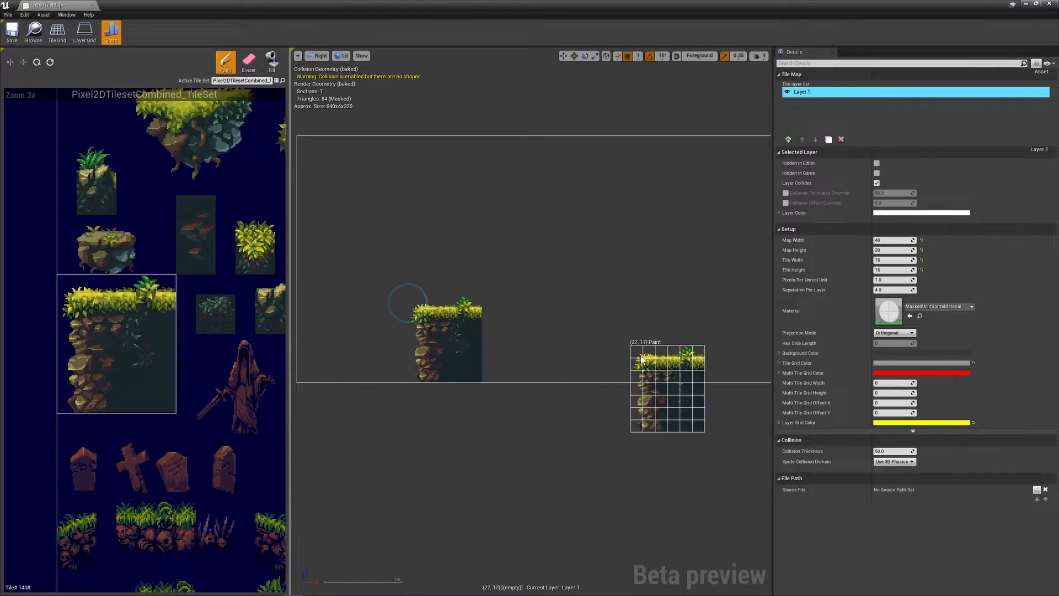
click(502, 303)
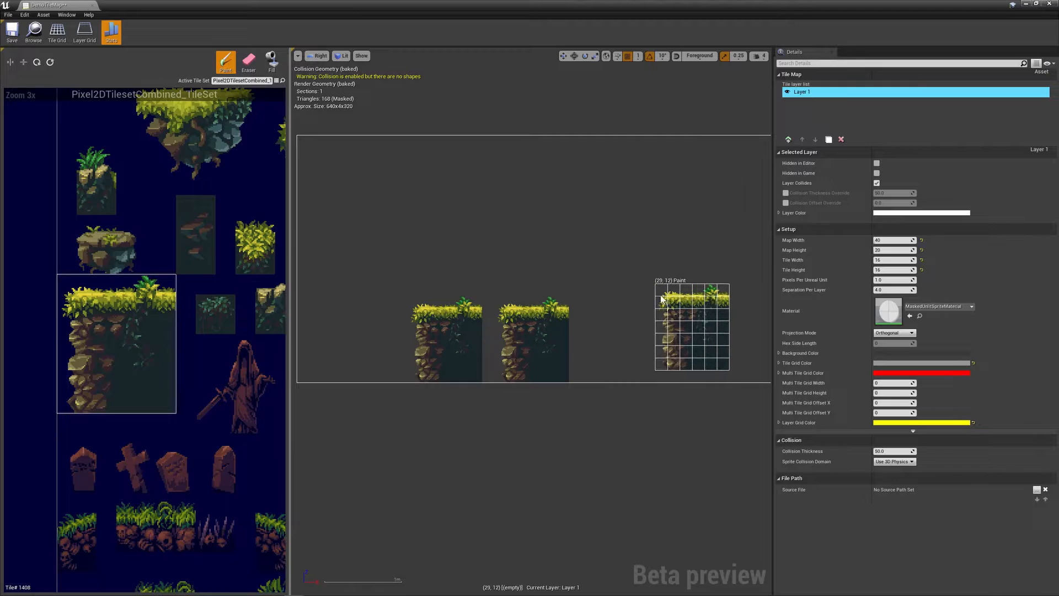
Select the small floating rock platform tiles and scatter seven copies across the map
drag(77, 227, 127, 263)
click(437, 209)
click(586, 220)
click(692, 295)
click(648, 171)
click(499, 241)
click(350, 178)
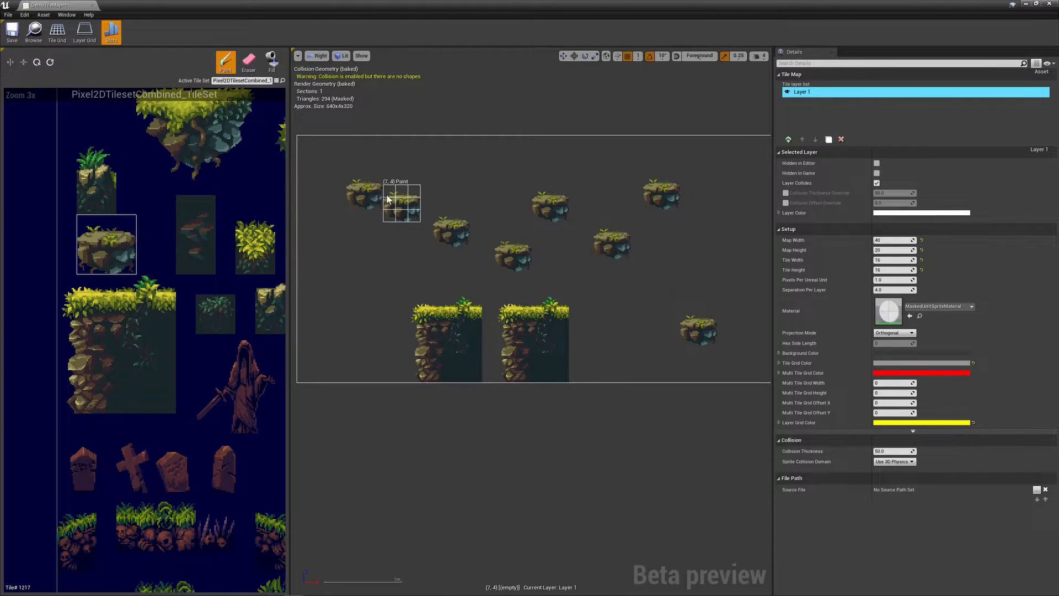
Undo all the platform and cliff block placements until the tile map is empty
key(ctrl+z)
key(ctrl+z)
key(ctrl+z)
key(ctrl+z)
key(ctrl+z)
key(ctrl+z)
key(ctrl+z)
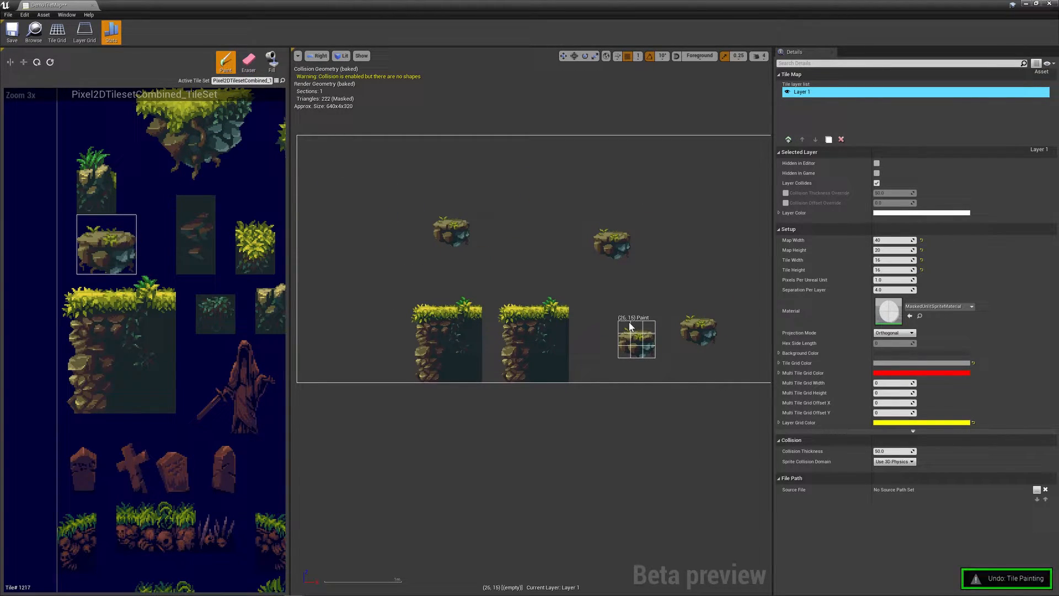
key(ctrl+z)
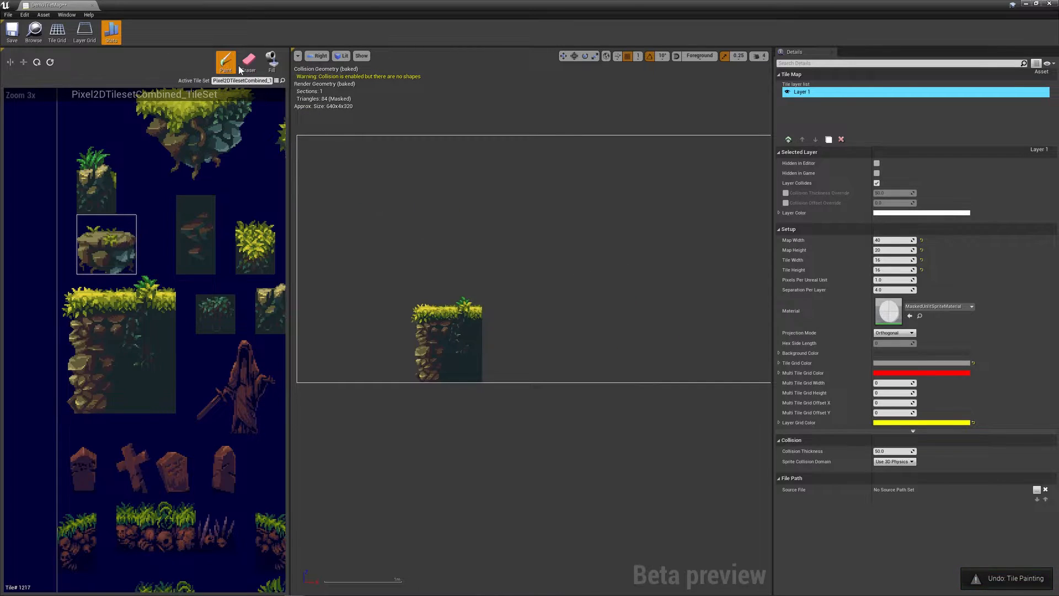
key(ctrl+z)
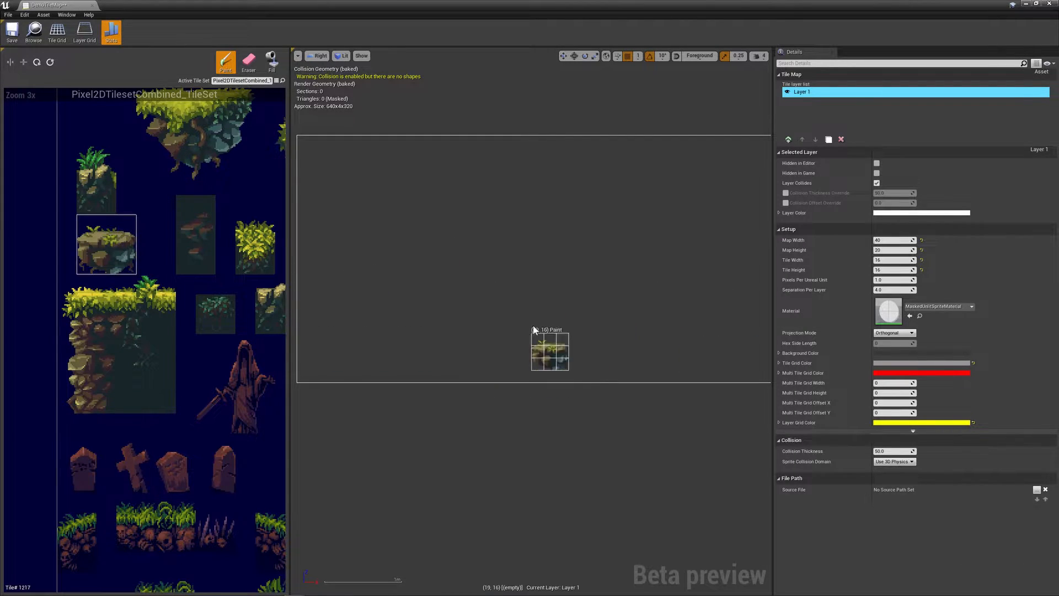
Select the grass-topped cliff block in the tile set and paint one copy at the map's lower edge
scroll(86, 299, down, 3)
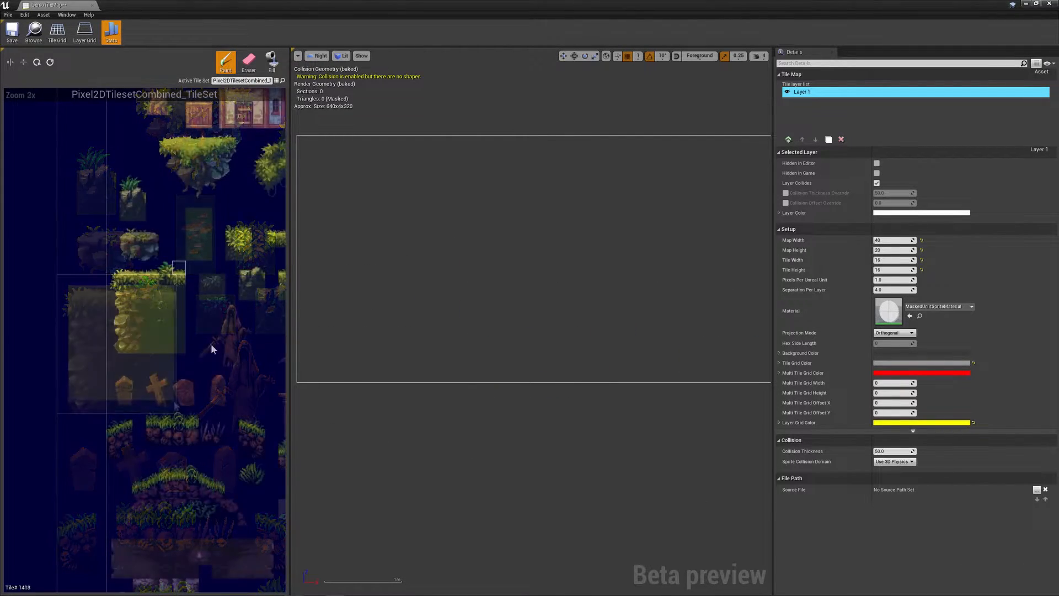
drag(115, 273, 182, 348)
click(414, 313)
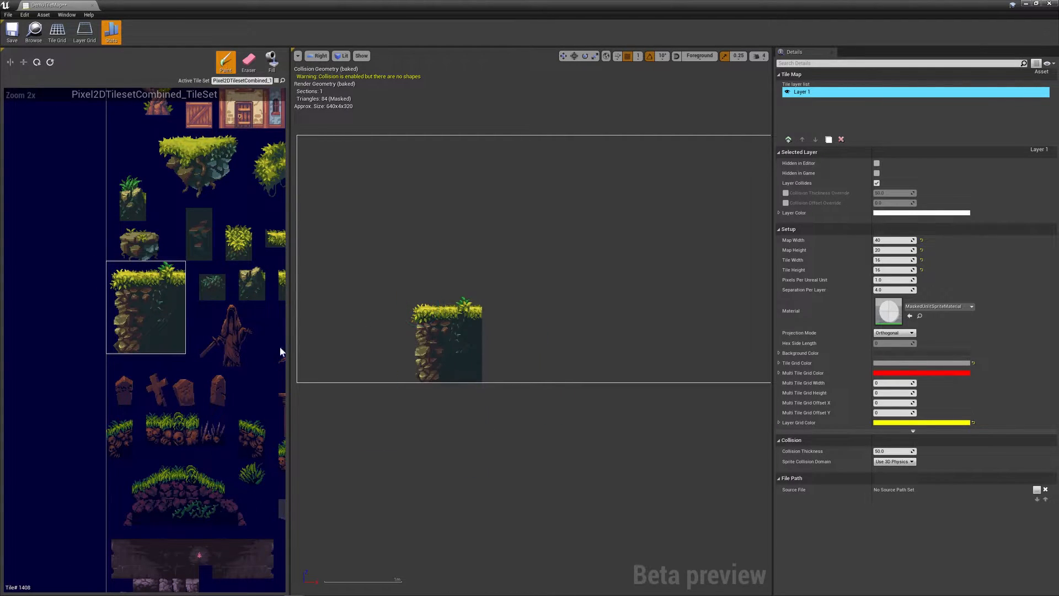
Select the cliff block's rightmost tile column and paint it repeatedly to extend the ground about 11 tiles to the right
drag(176, 269, 180, 348)
click(480, 302)
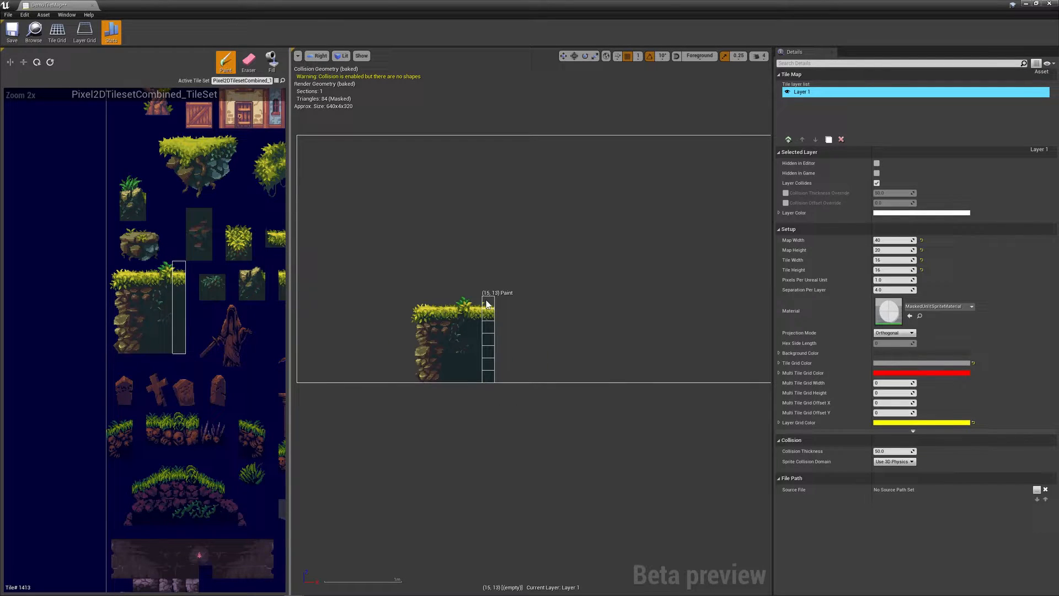
drag(487, 303, 613, 311)
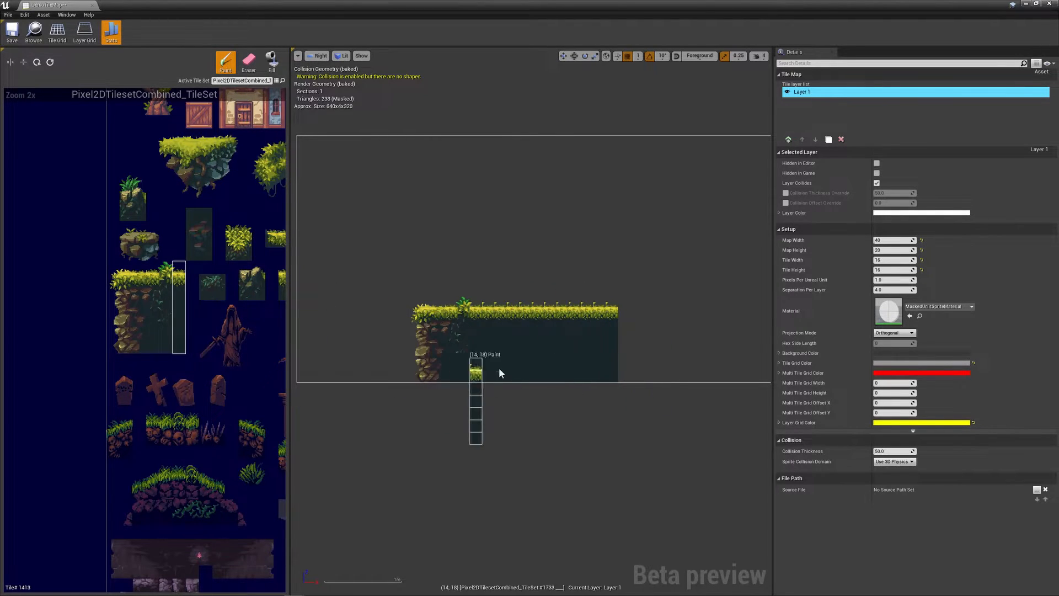
scroll(189, 318, down, 5)
scroll(189, 318, up, 3)
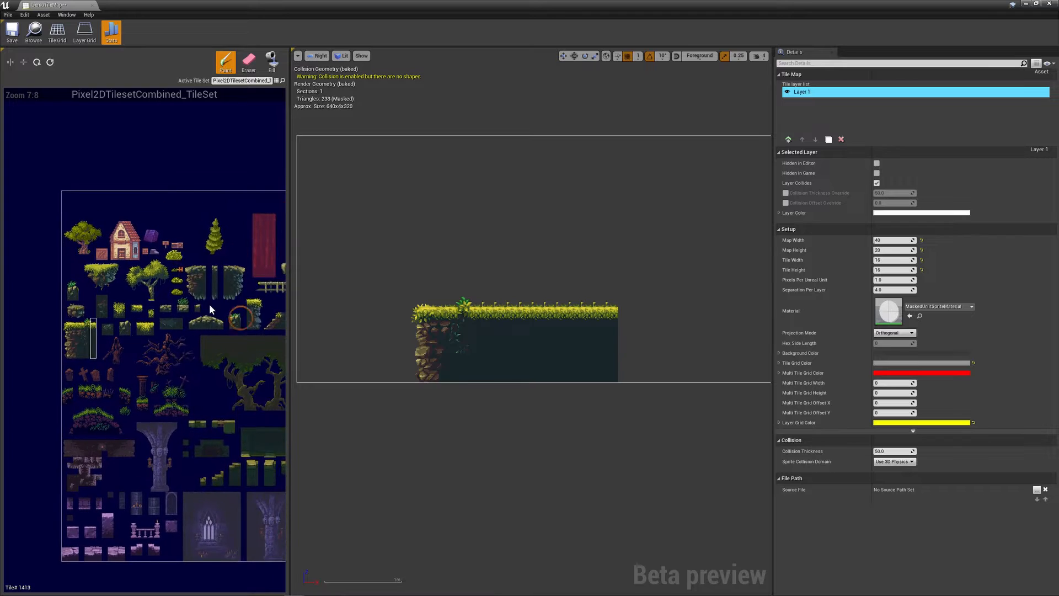
Paint the grass-topped cliff edge piece at the ground's right end and fill the gap beneath it with its lowest tile row
scroll(187, 313, up, 3)
drag(117, 252, 174, 414)
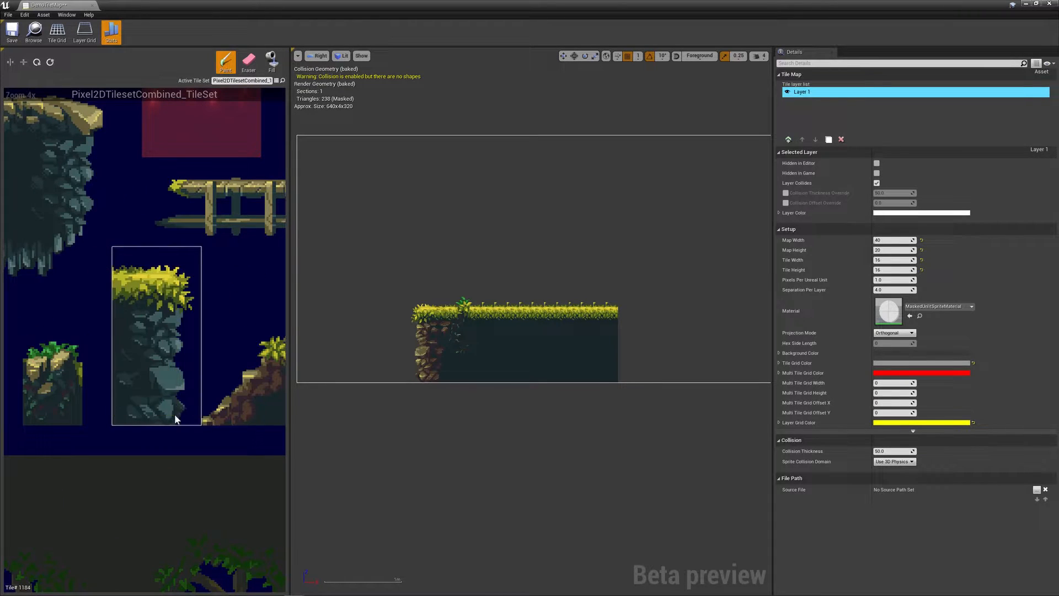
click(622, 303)
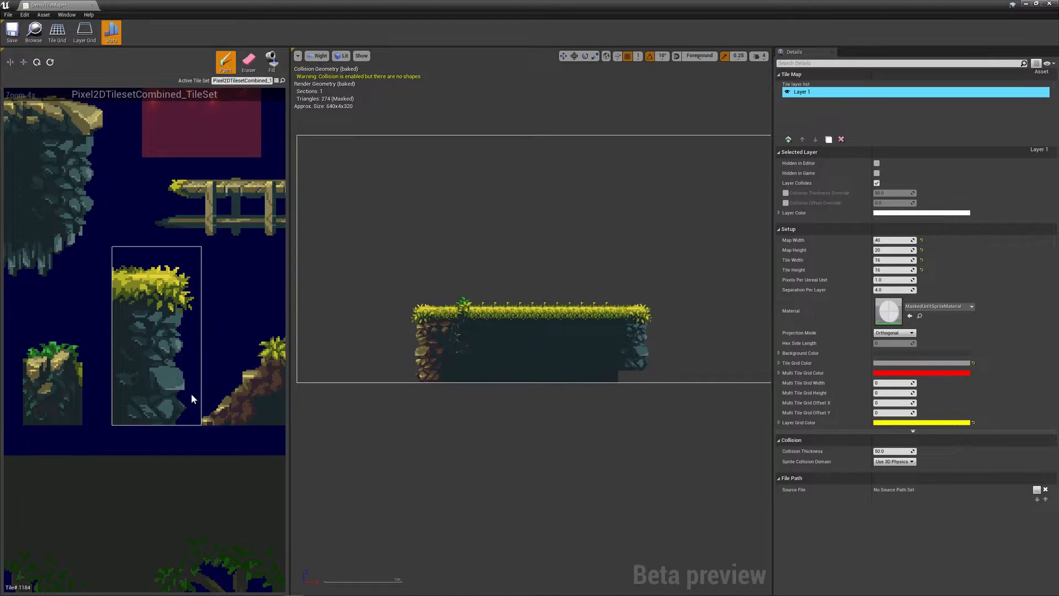
drag(115, 397, 178, 415)
click(629, 375)
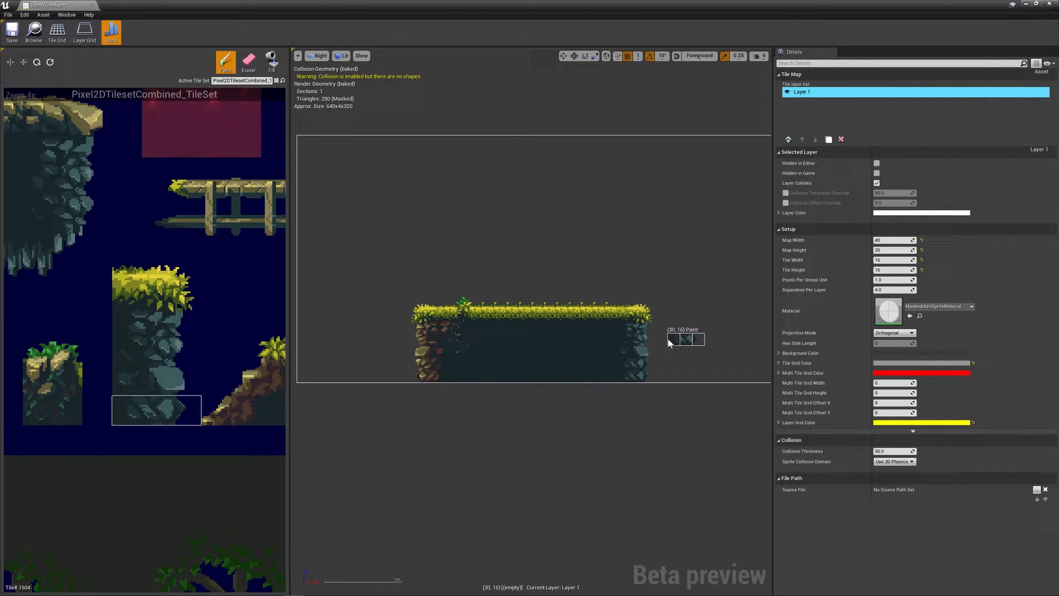
Select the cliff edge's second-lowest tile row without painting it, save the tile map and close its editor
click(118, 370)
drag(117, 369, 188, 382)
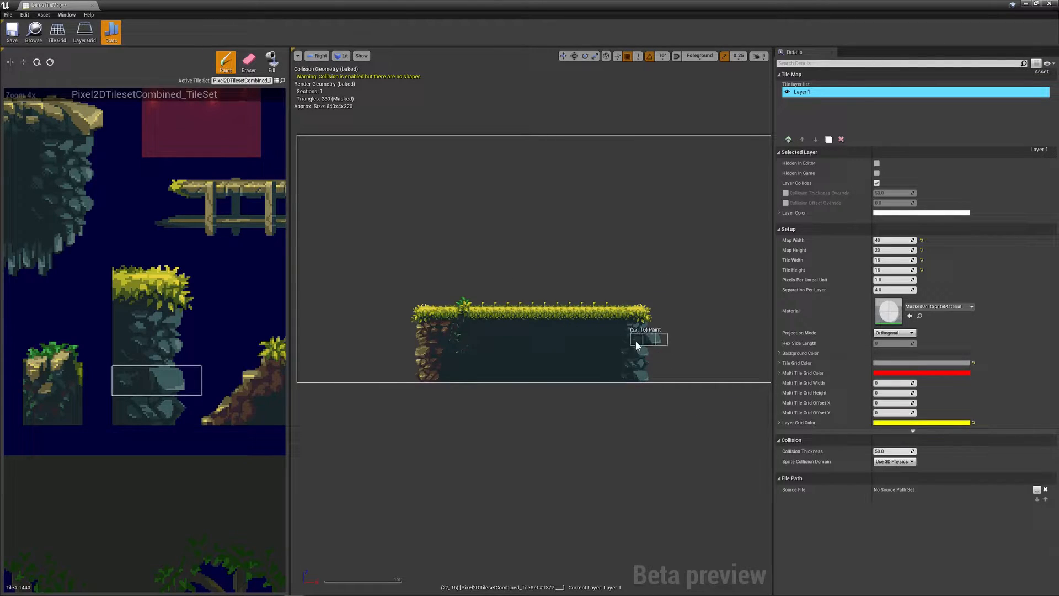
click(12, 39)
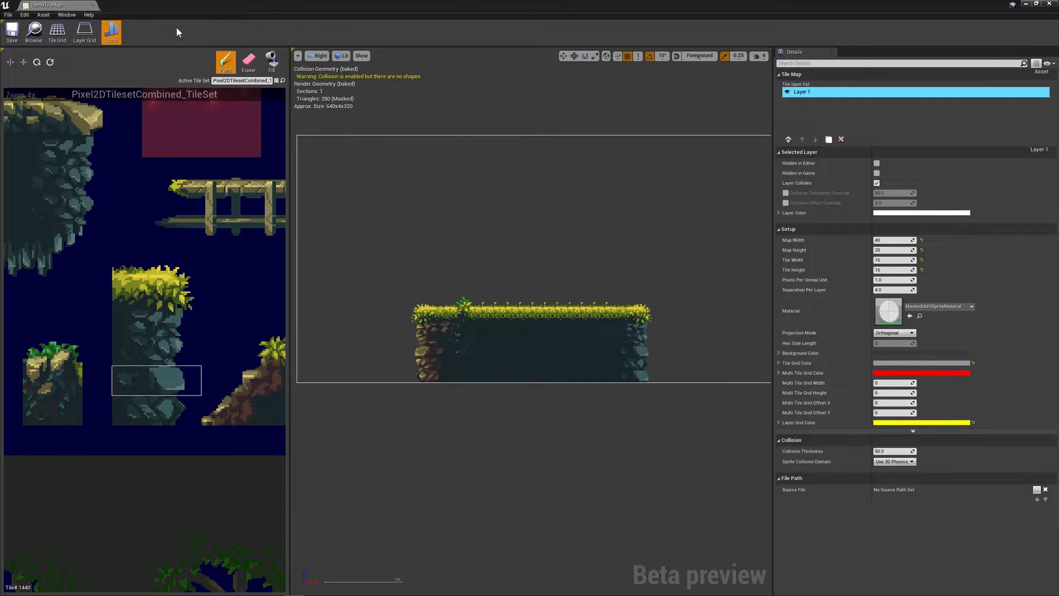
click(92, 6)
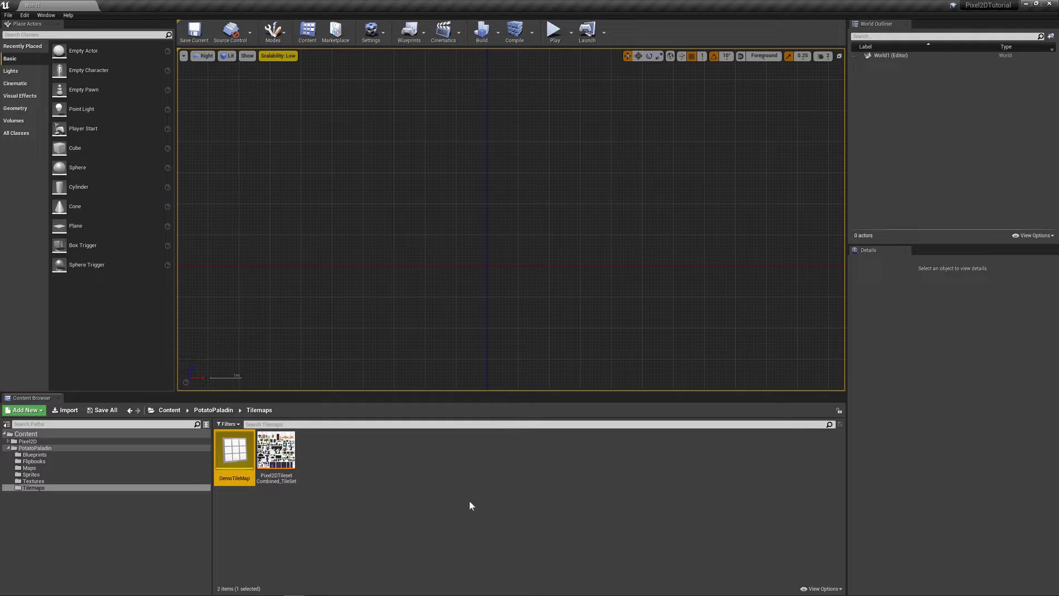
Place DemoTileMap in the World1 level, shift it right to the vertical axis at Z 310, and set its X location to 0
drag(235, 450, 390, 169)
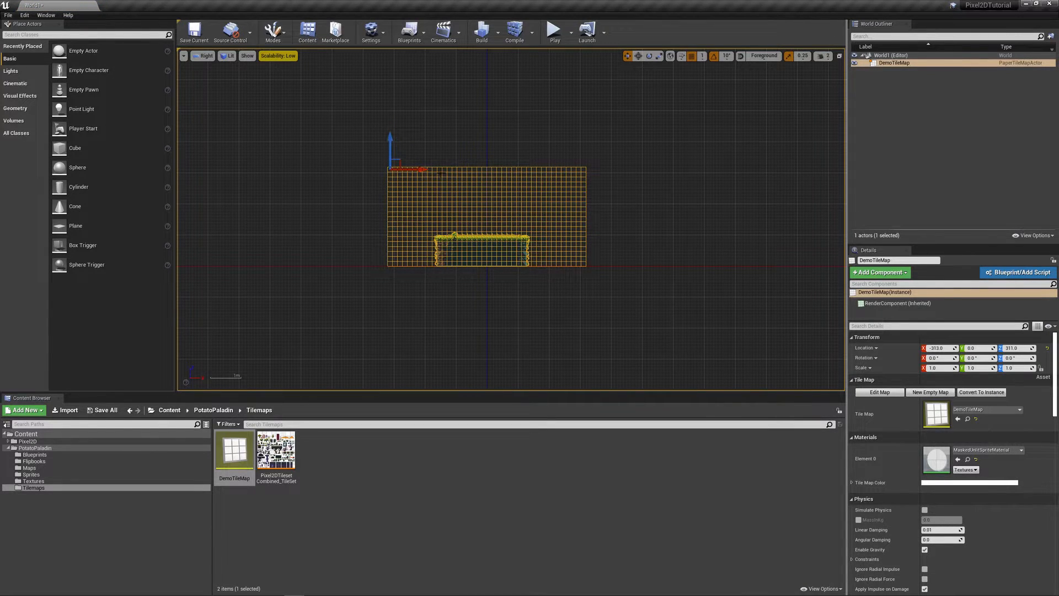
drag(397, 158, 497, 158)
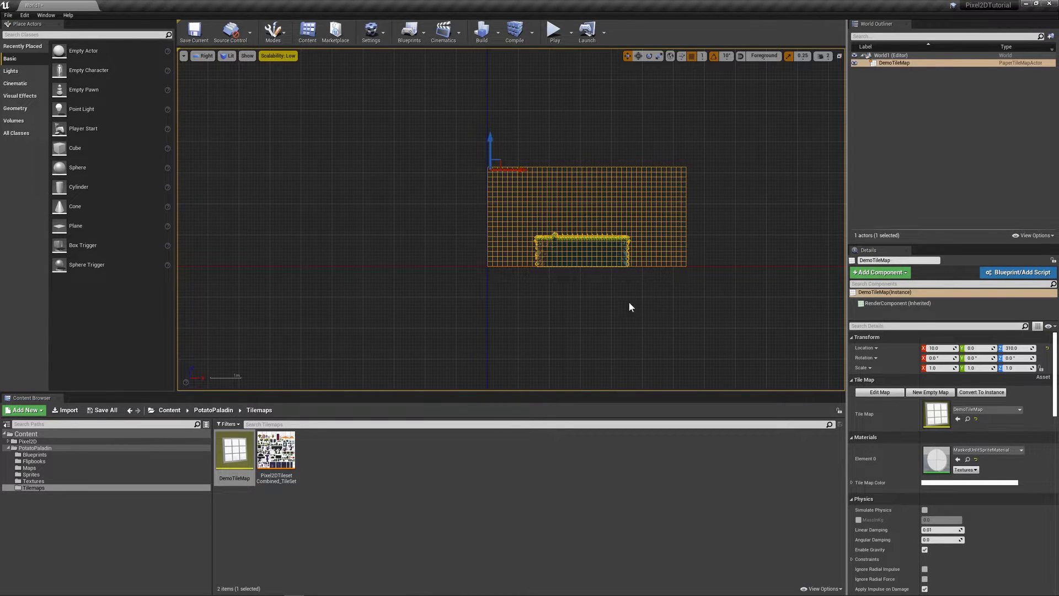
scroll(668, 281, up, 2)
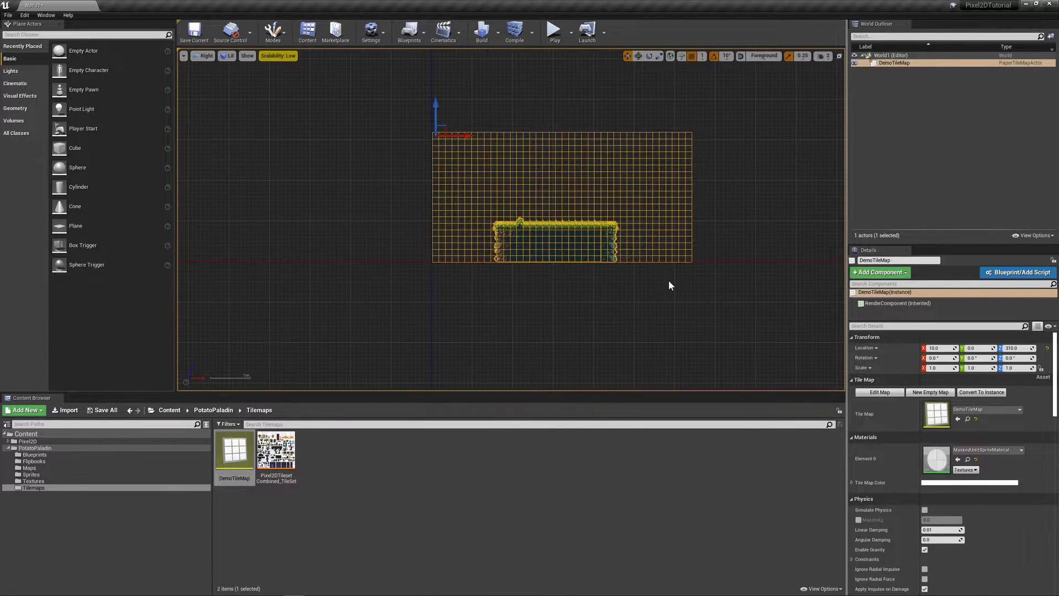
click(936, 347)
text(0)
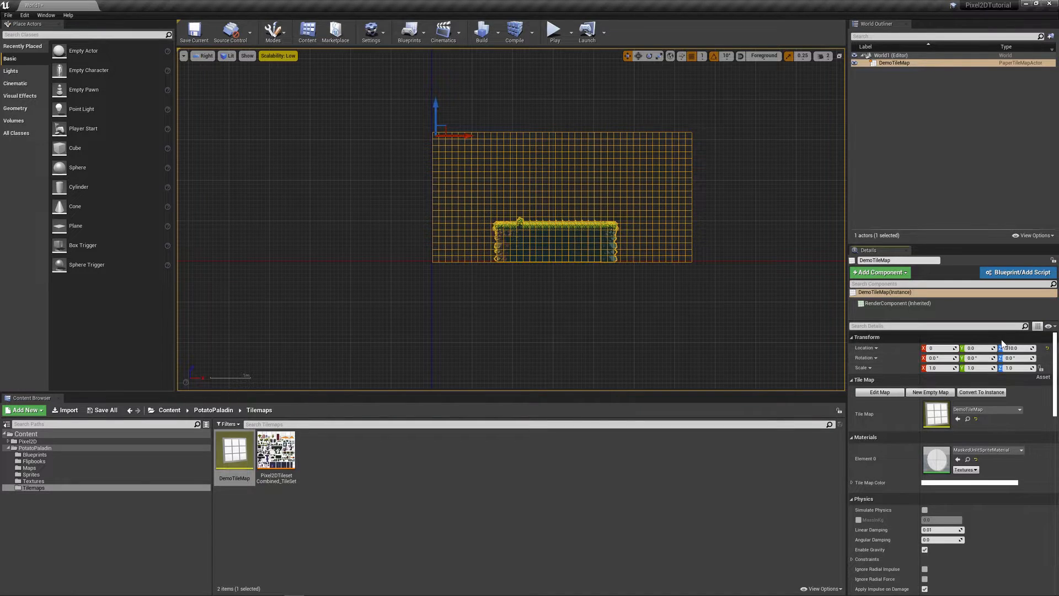
key(Return)
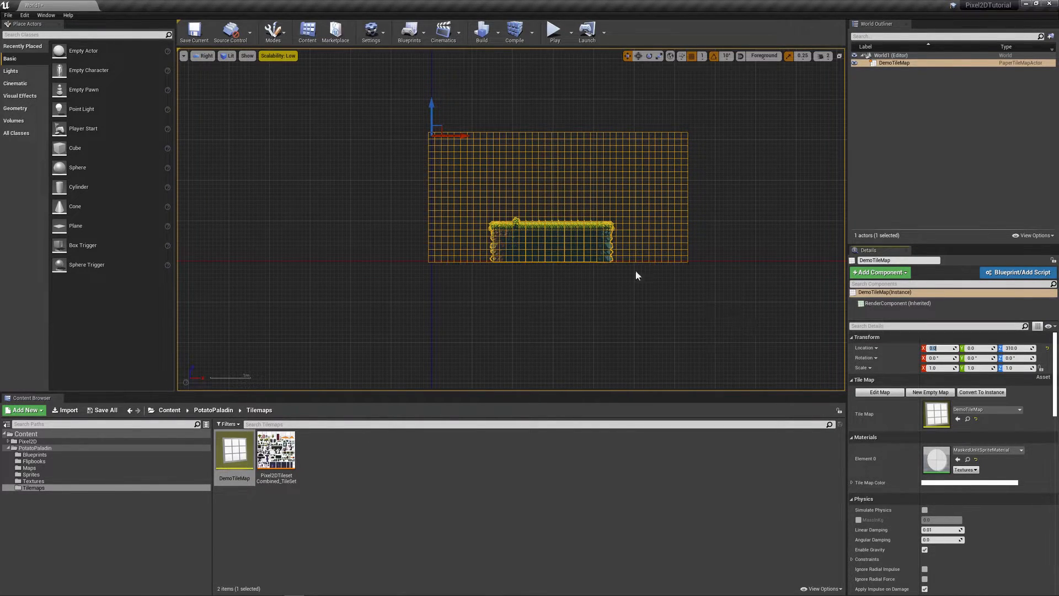
Add a Player Start to the level above the left part of the grassy ground, at about X 192 and Z 198
scroll(593, 221, up, 2)
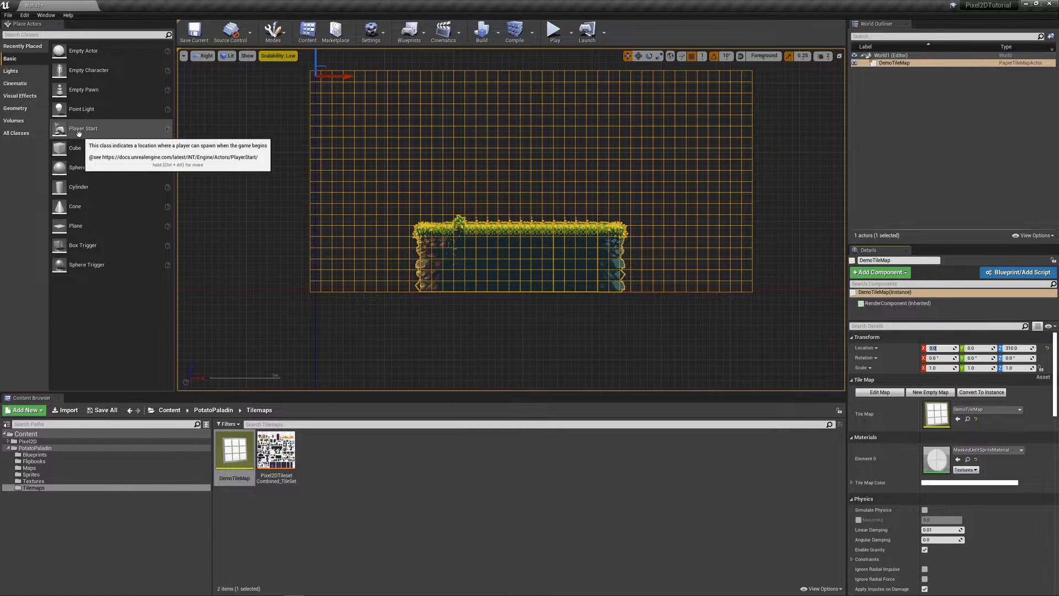
drag(79, 133, 453, 134)
drag(461, 198, 473, 218)
drag(482, 143, 457, 143)
right_drag(519, 166, 537, 193)
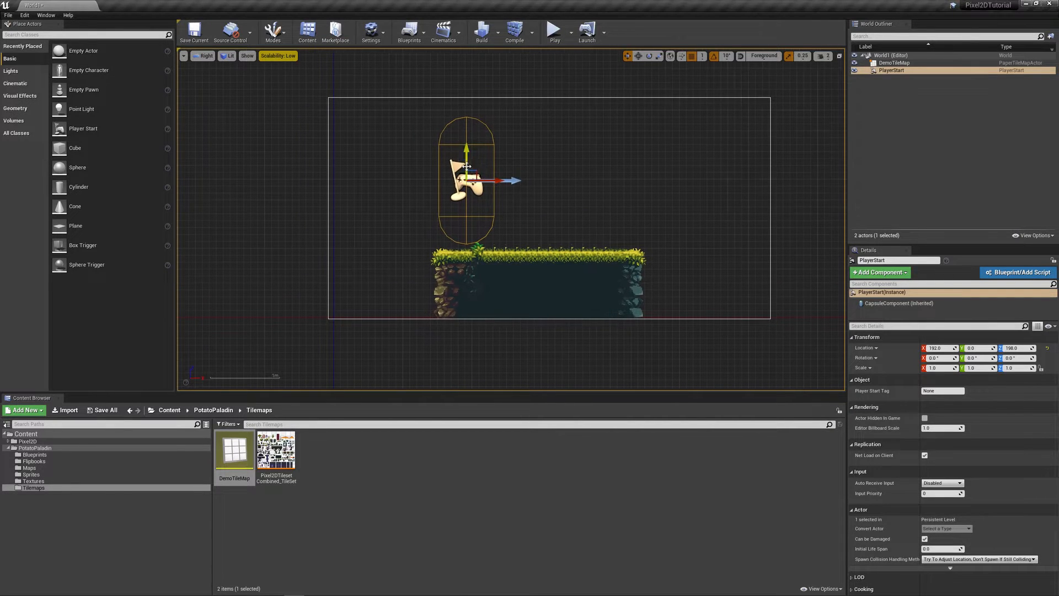
Examine the project's game mode options and the classes assigned to BP_Pixel2DGameMode
click(423, 33)
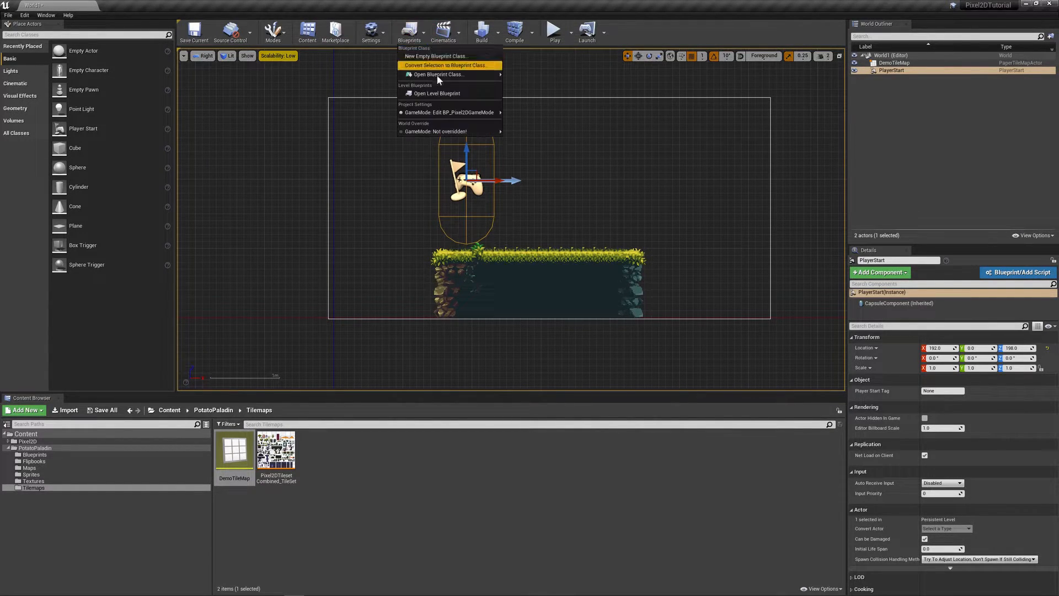
mouse_move(436, 113)
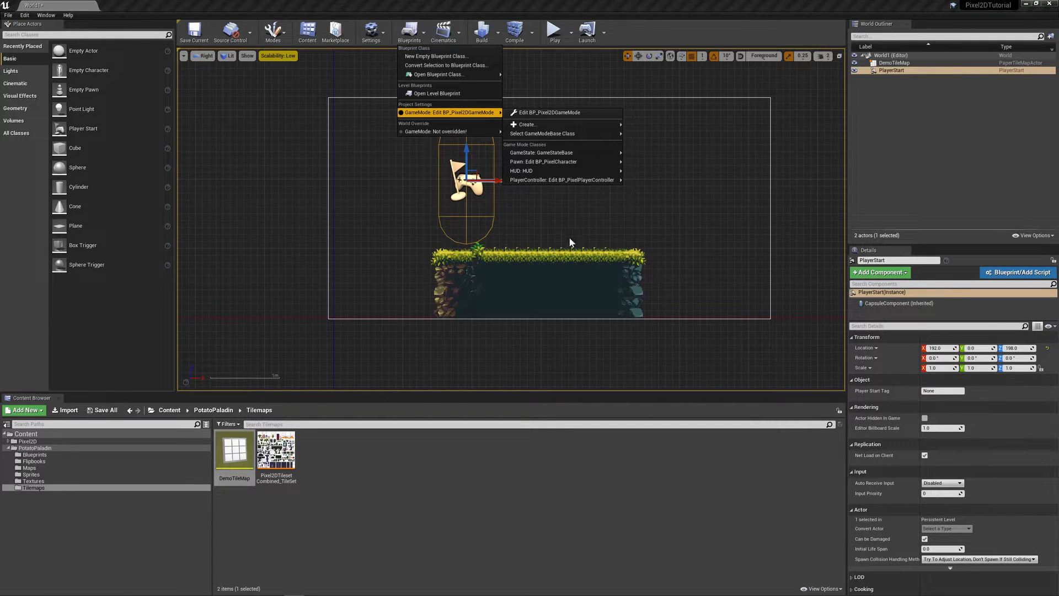
key(Escape)
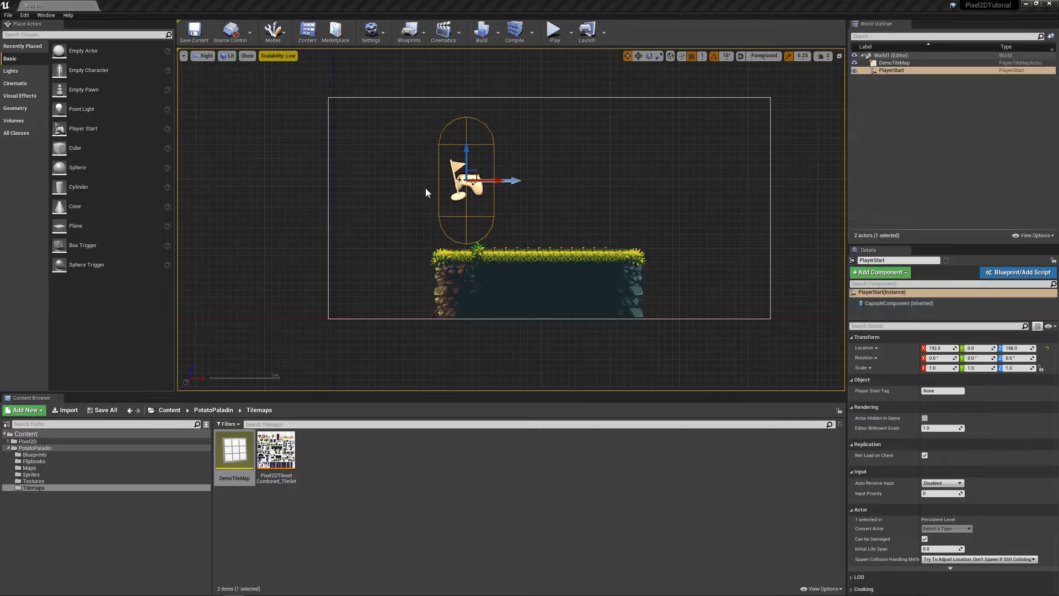
Move the Player Start to about X 213 and Z 218, and briefly play-test the level
drag(477, 173, 491, 159)
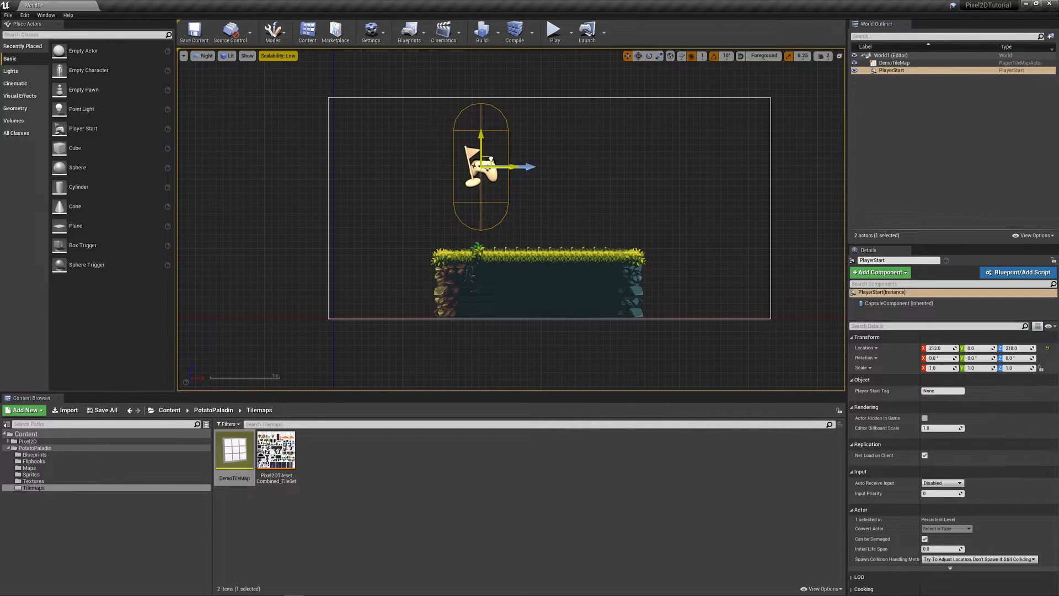
click(555, 32)
key(Escape)
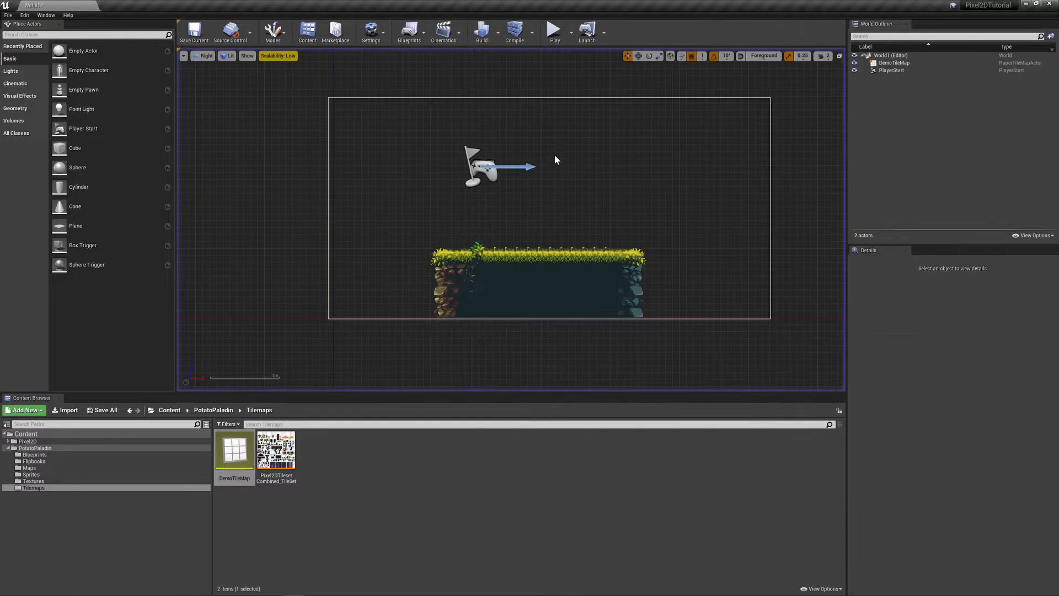
click(616, 183)
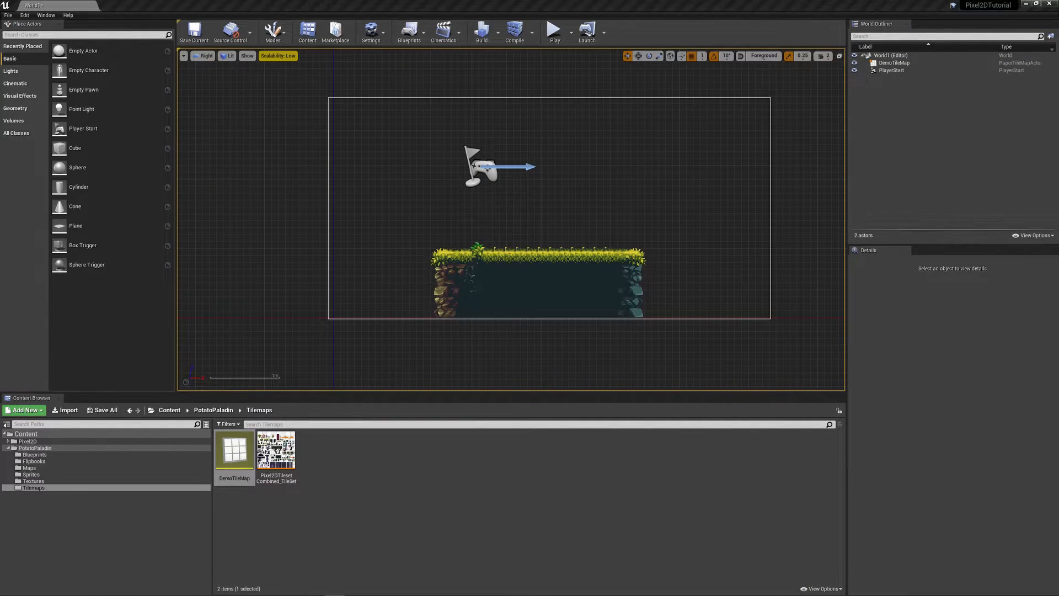
click(578, 261)
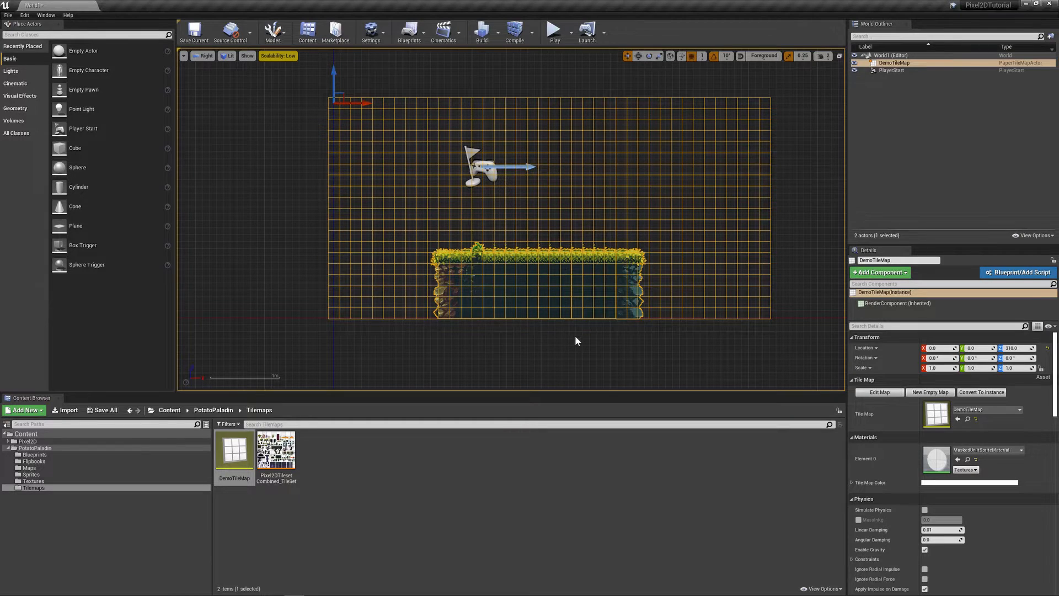
click(489, 172)
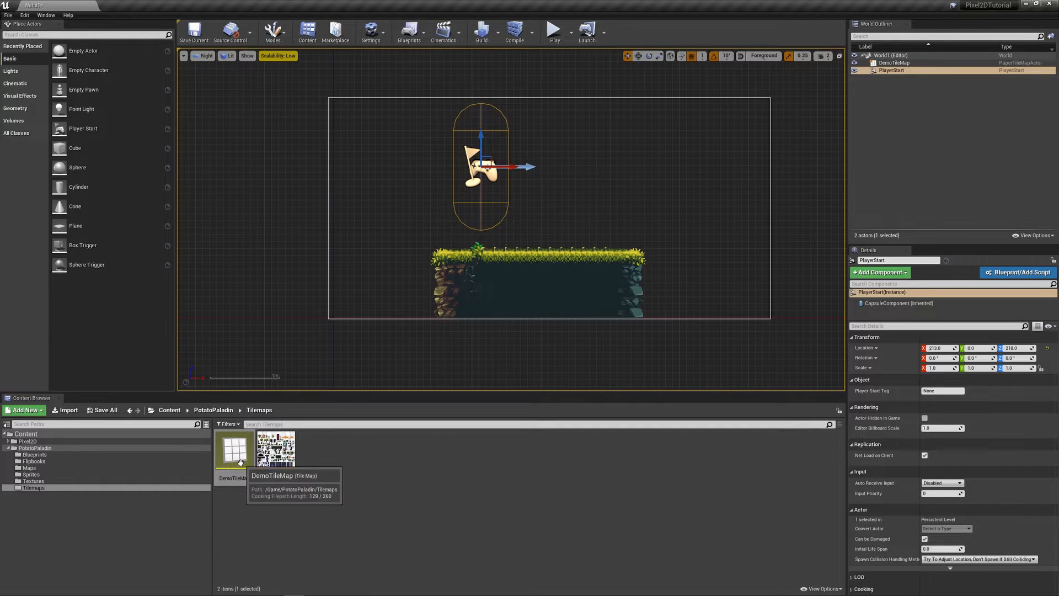
Open Pixel2DTilesetCombined_TileSet for editing, select a single tile and turn on the display of colliding tiles
click(280, 459)
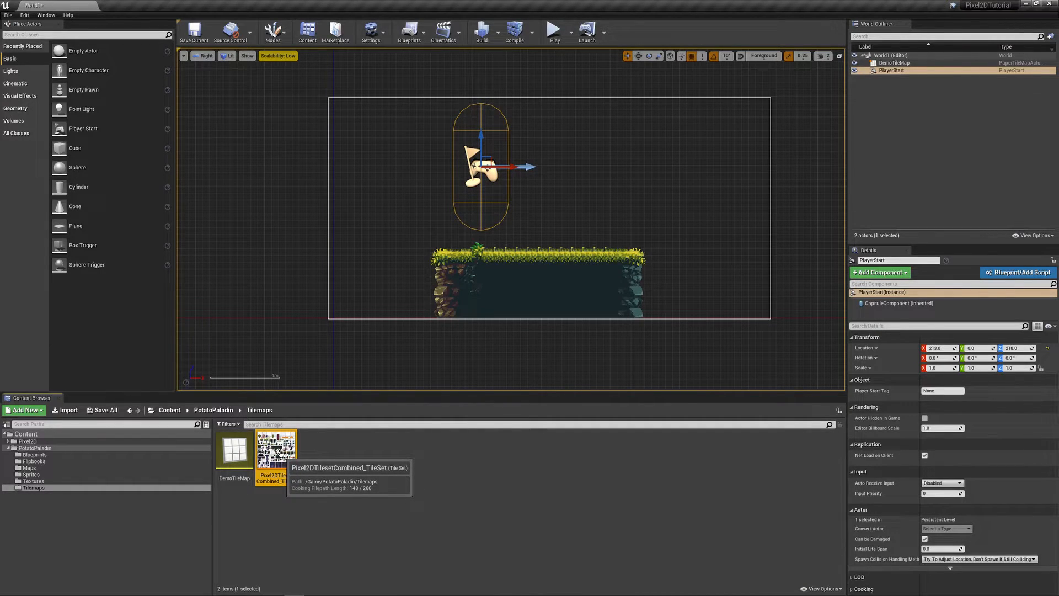
double_click(278, 453)
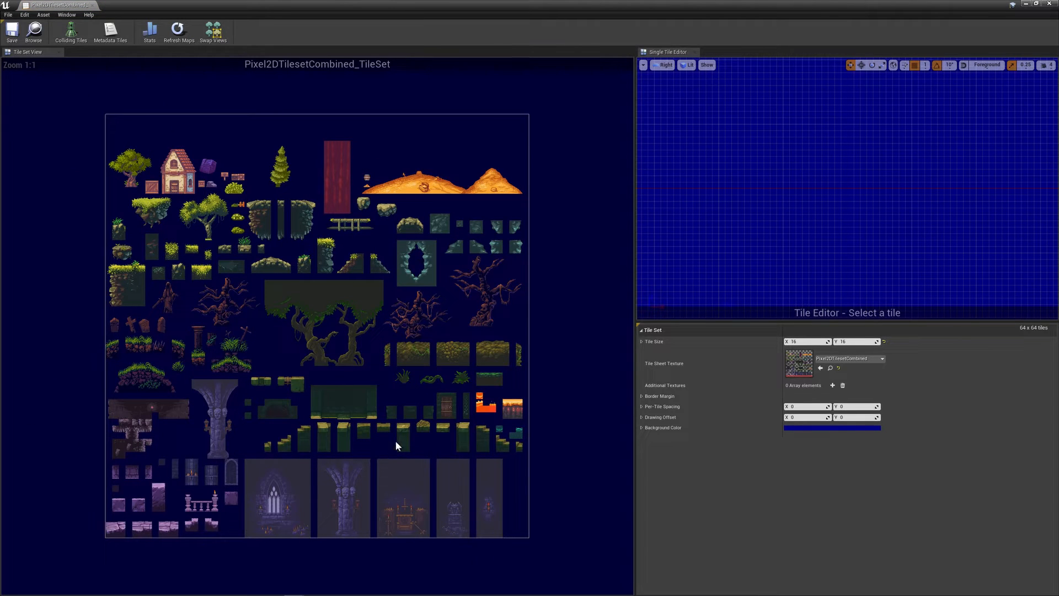
click(260, 256)
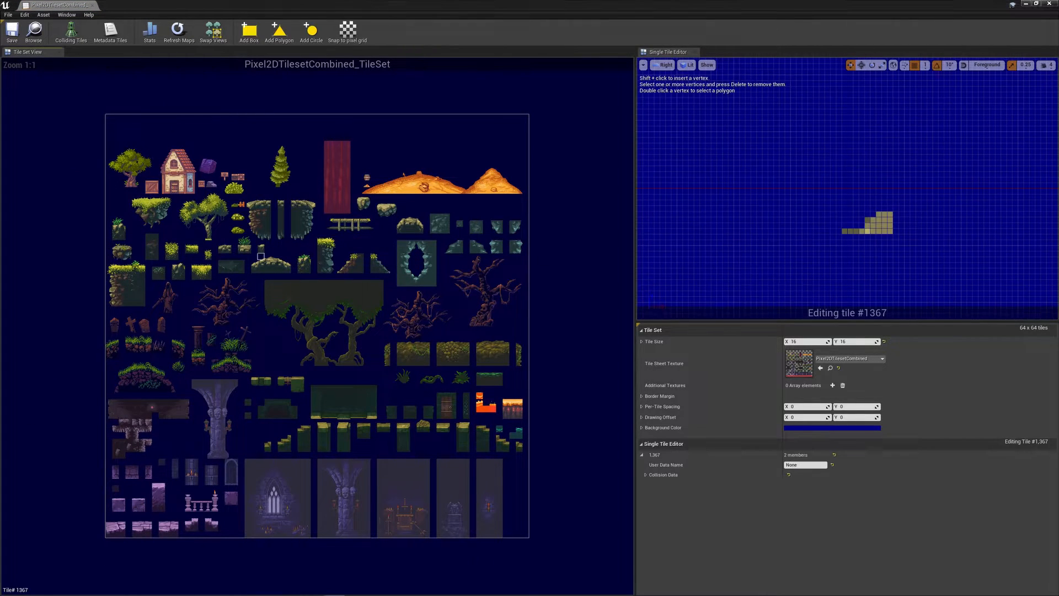
click(588, 191)
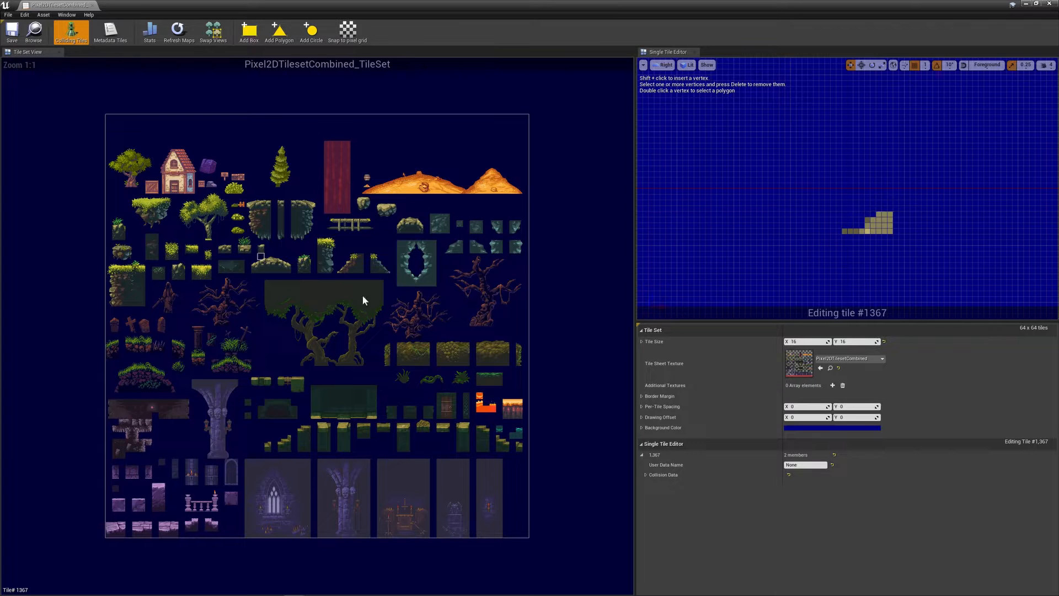
Select the upper-left grass tile of the grass-topped cliff block and add a box collision to it
right_drag(382, 301, 551, 304)
scroll(310, 277, up, 4)
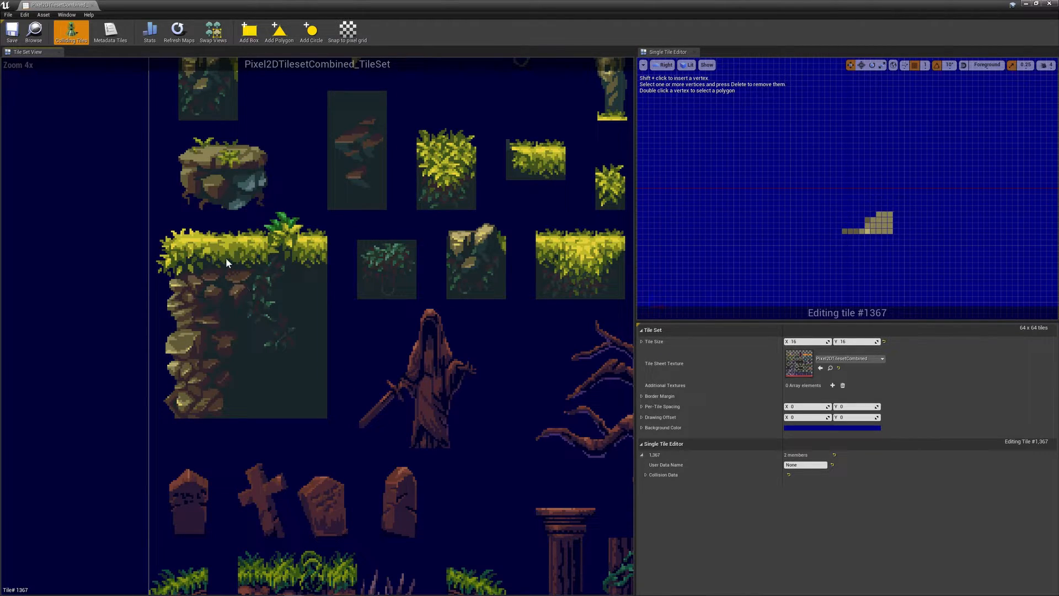
click(208, 248)
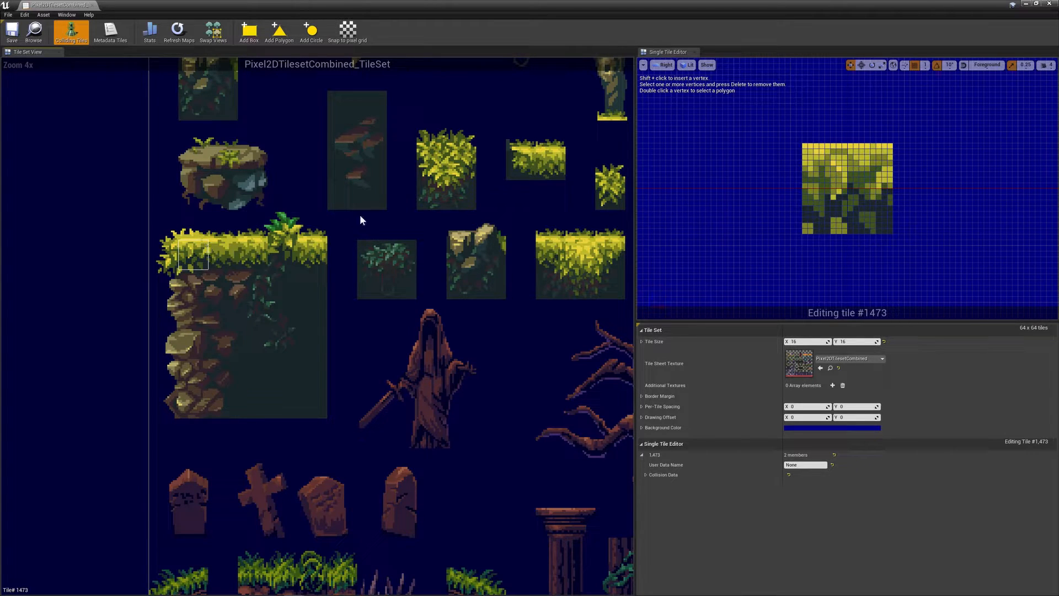
click(251, 33)
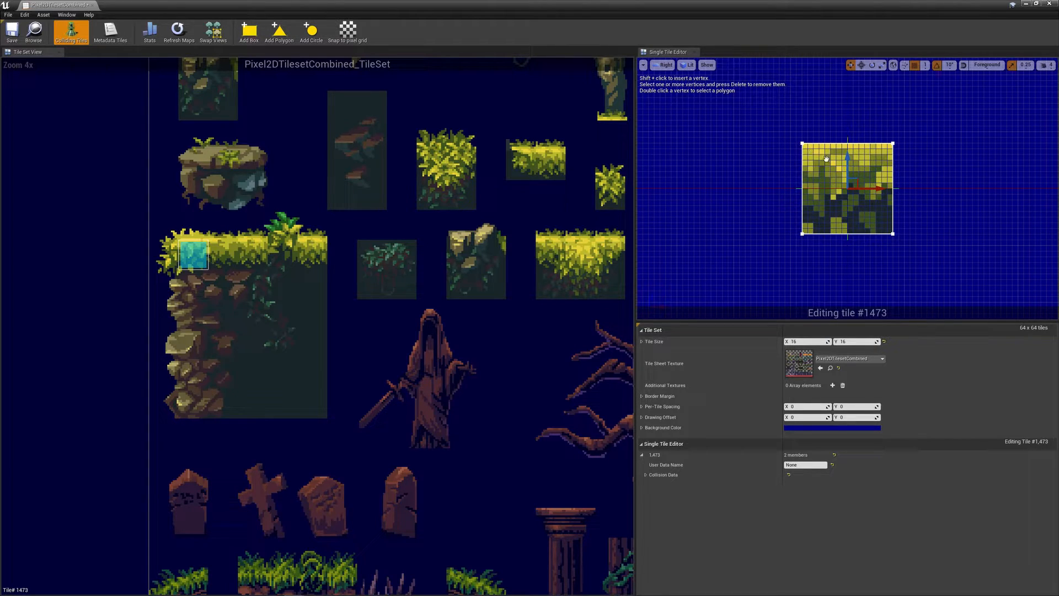
Try moving the collision box's upper-left vertex and return it to the tile's corner
click(802, 145)
click(894, 144)
click(803, 144)
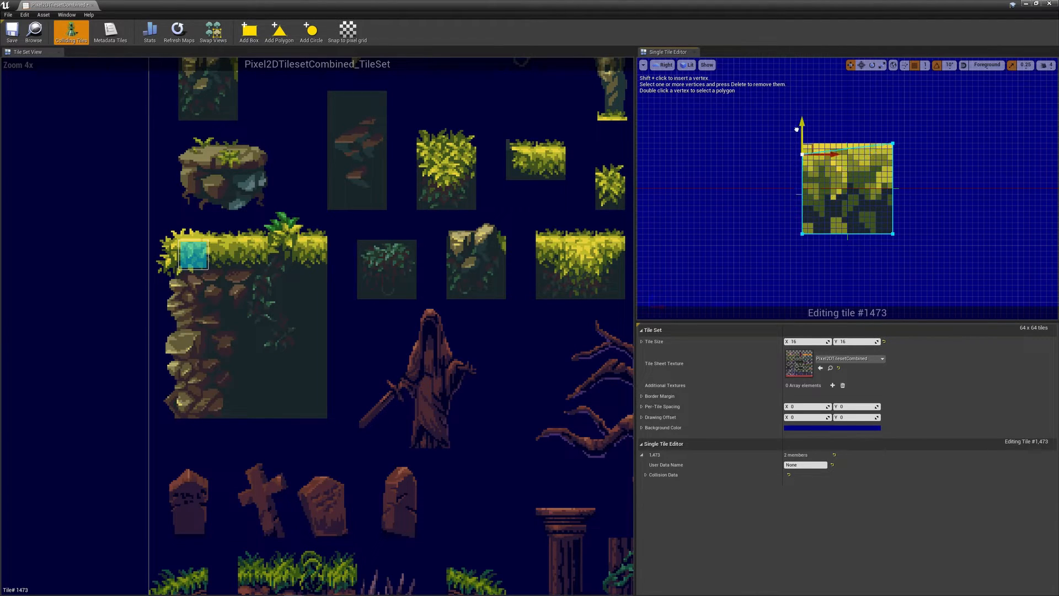
drag(804, 144, 831, 139)
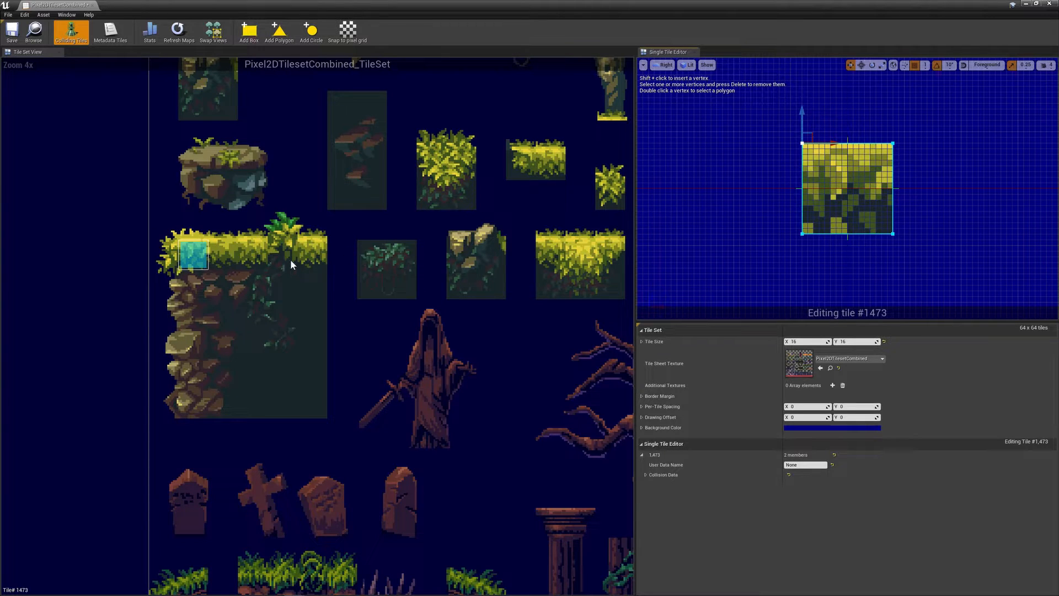
Add a box collision to each of the four remaining grass tiles along the cliff block's upper row
click(222, 254)
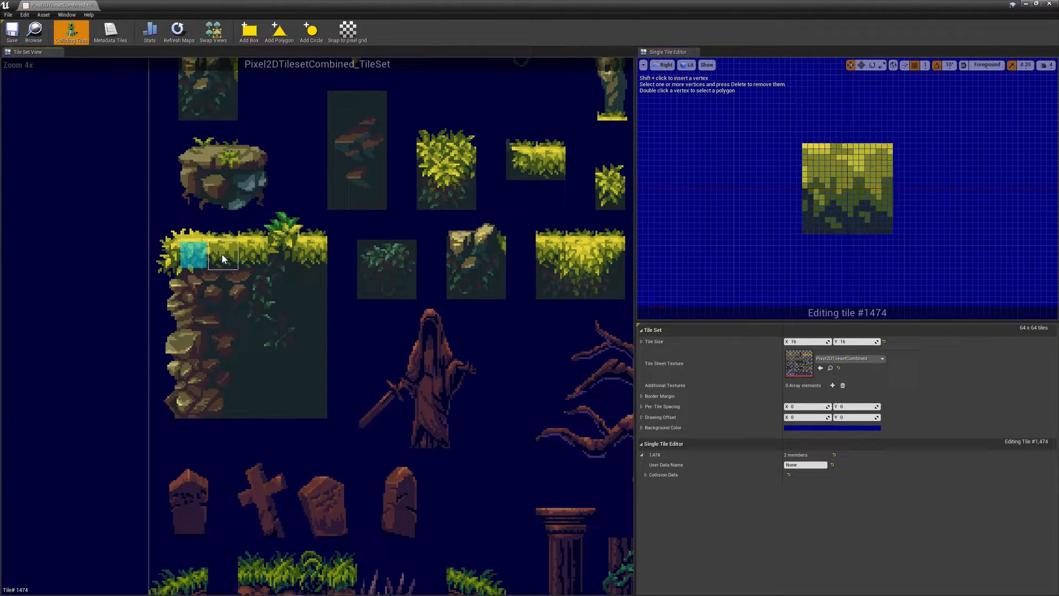
click(249, 30)
click(253, 254)
click(250, 30)
click(278, 255)
click(250, 30)
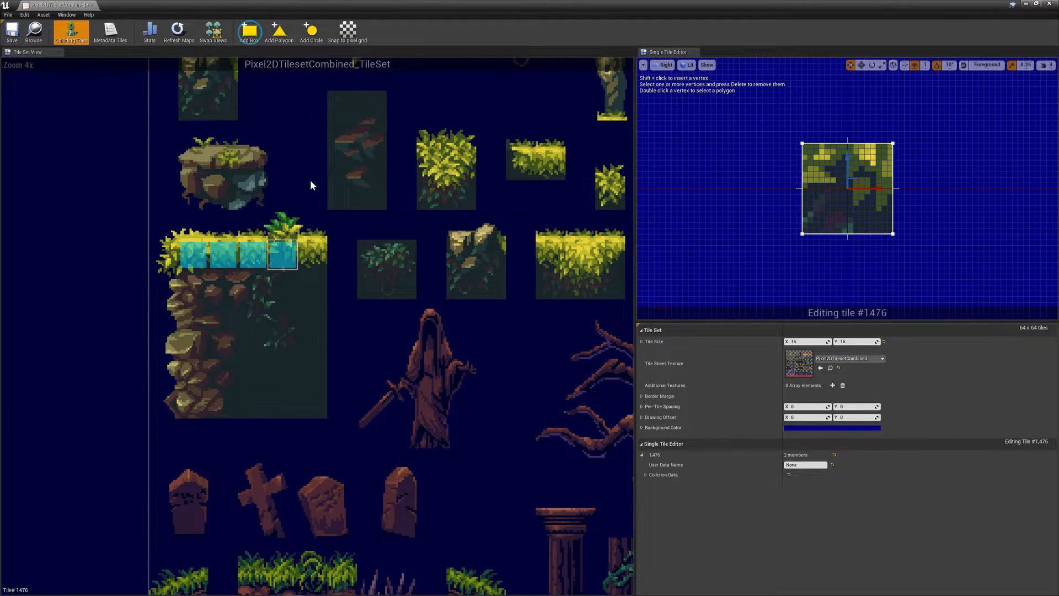
click(302, 253)
click(249, 31)
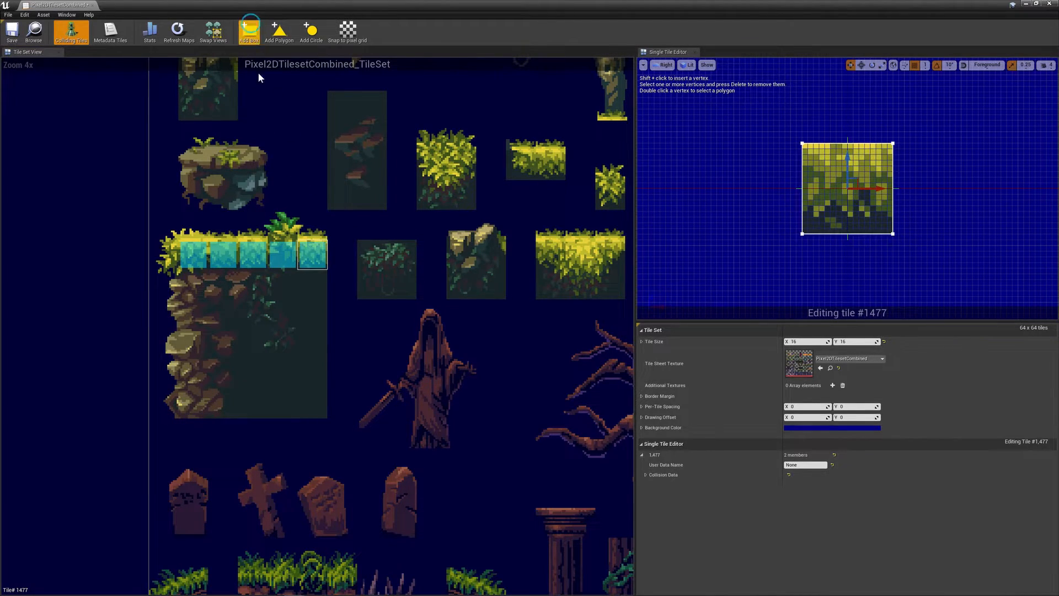
Add box collisions to the three rock tiles below the upper-left grass tile, and try selecting a group of tiles two wide and five high
click(193, 284)
click(247, 34)
click(212, 306)
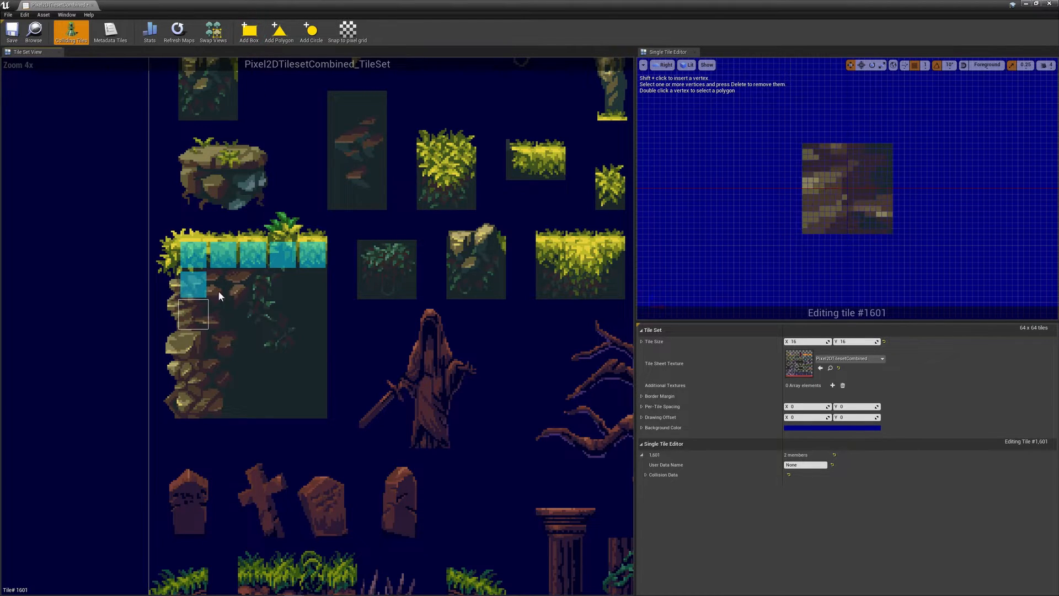
click(249, 32)
click(189, 343)
click(250, 32)
drag(194, 374, 229, 251)
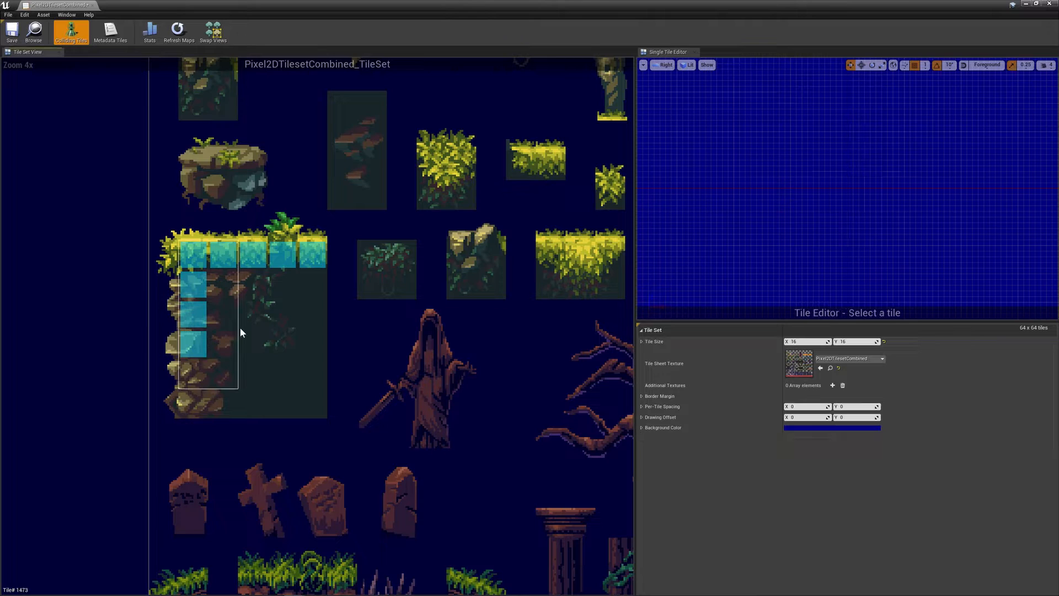
Add box collisions to the two lowest rock tiles in the cliff block's outer column
click(196, 364)
click(249, 32)
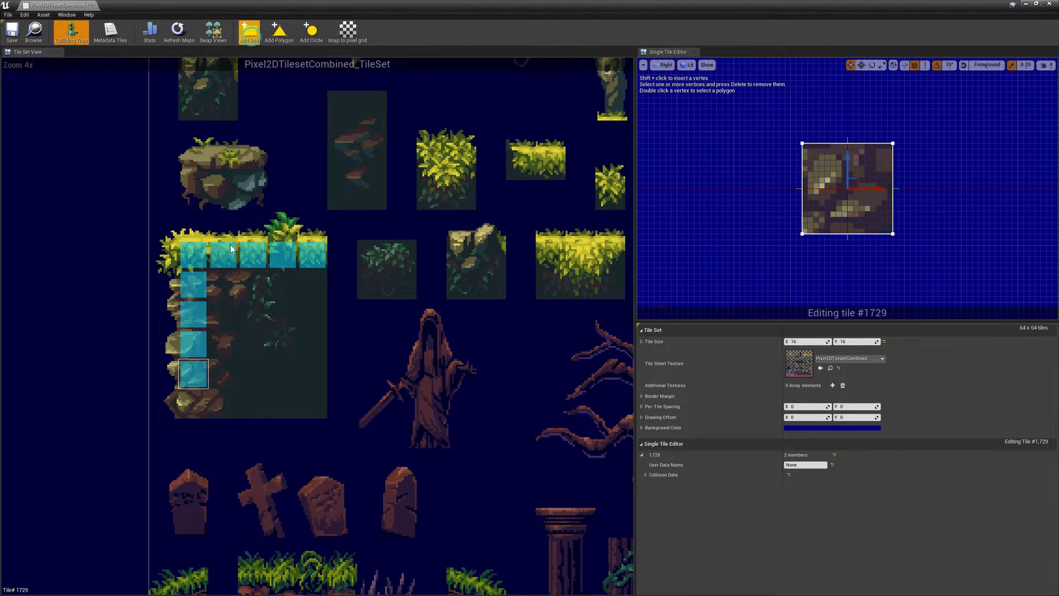
click(193, 402)
click(249, 32)
Add a box collision to each of the two grass tiles along the top of the narrow grass-topped rock pillar
scroll(544, 310, down, 3)
right_drag(472, 239, 169, 239)
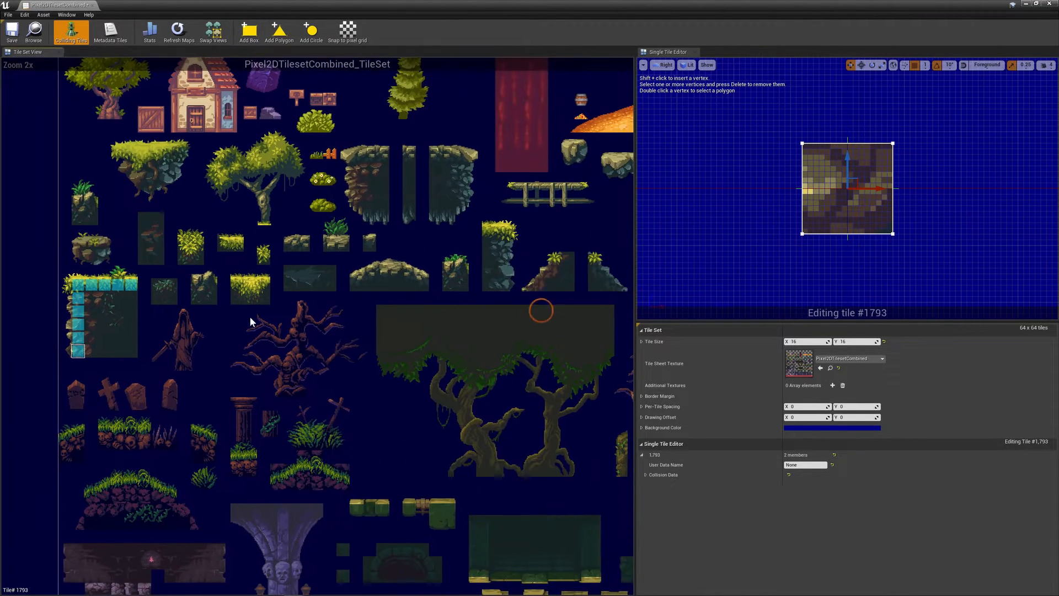
click(494, 235)
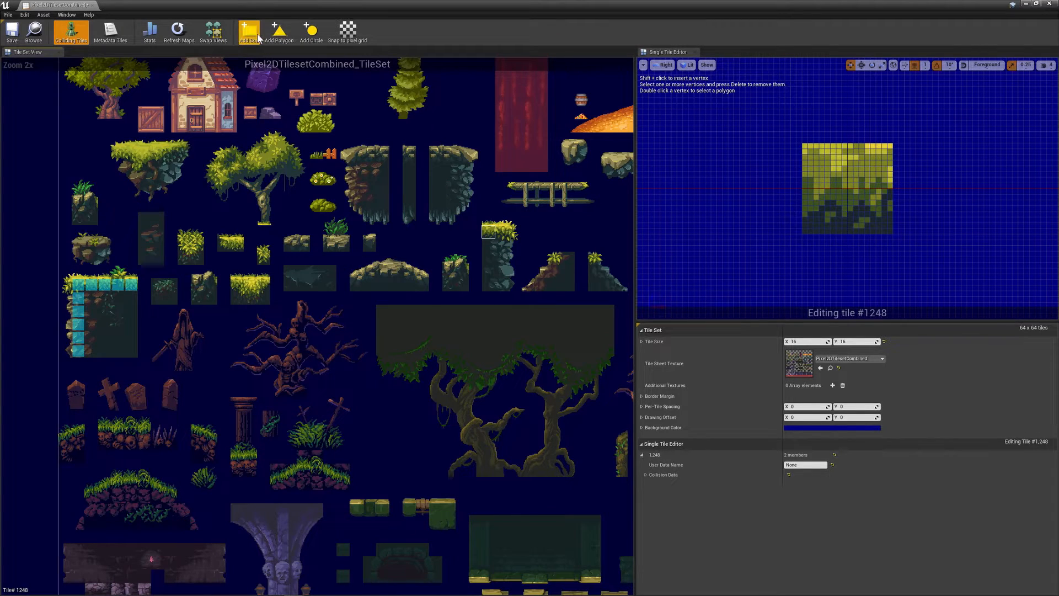
click(250, 32)
click(504, 234)
click(249, 32)
Add a box collision to each of the four rock tiles below the pillar's outer grass tile
click(503, 248)
click(250, 32)
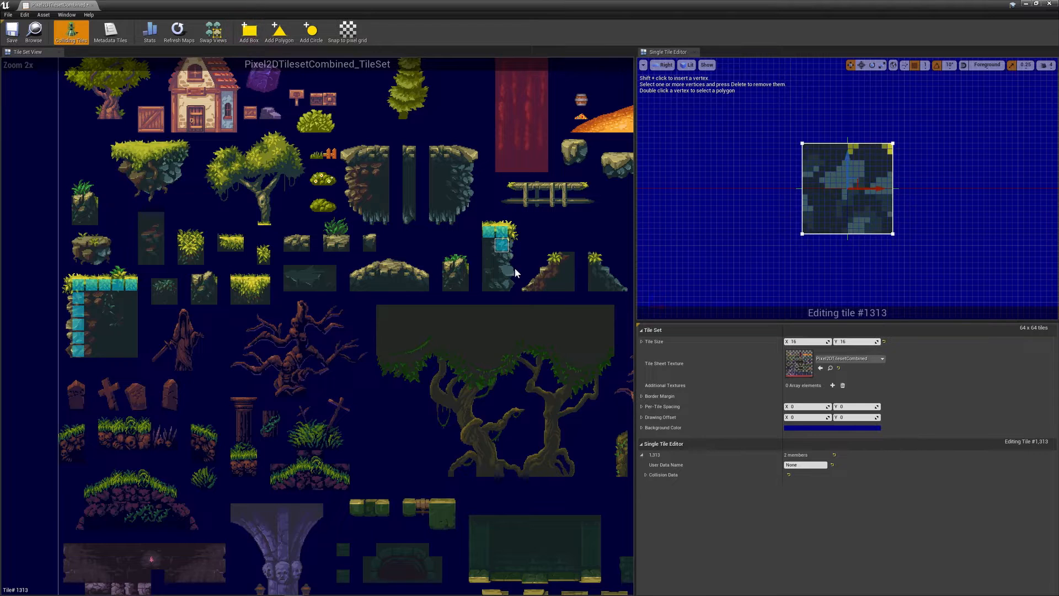
click(504, 259)
click(249, 32)
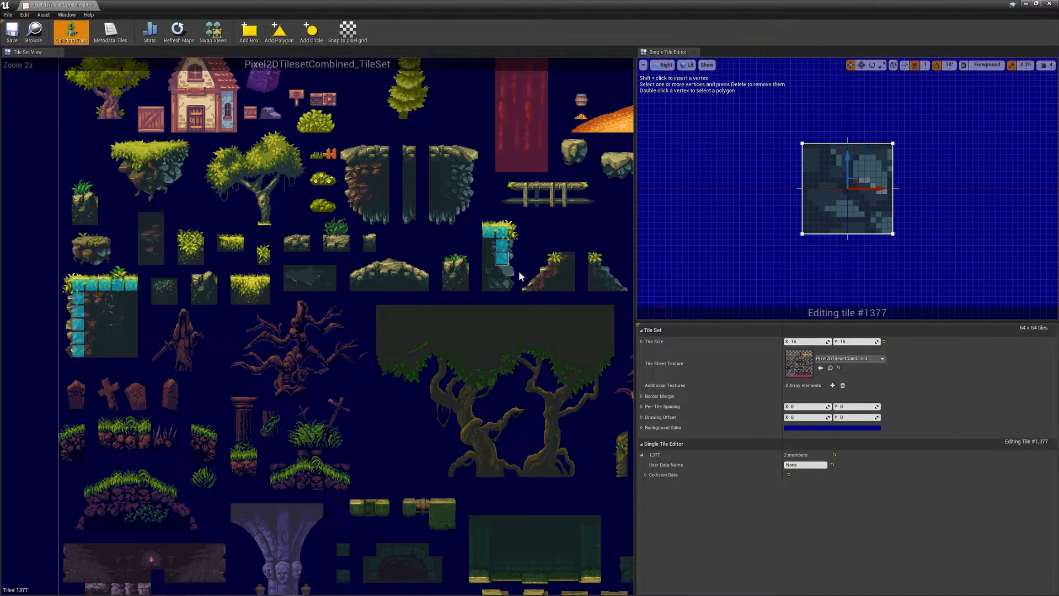
click(503, 276)
click(250, 32)
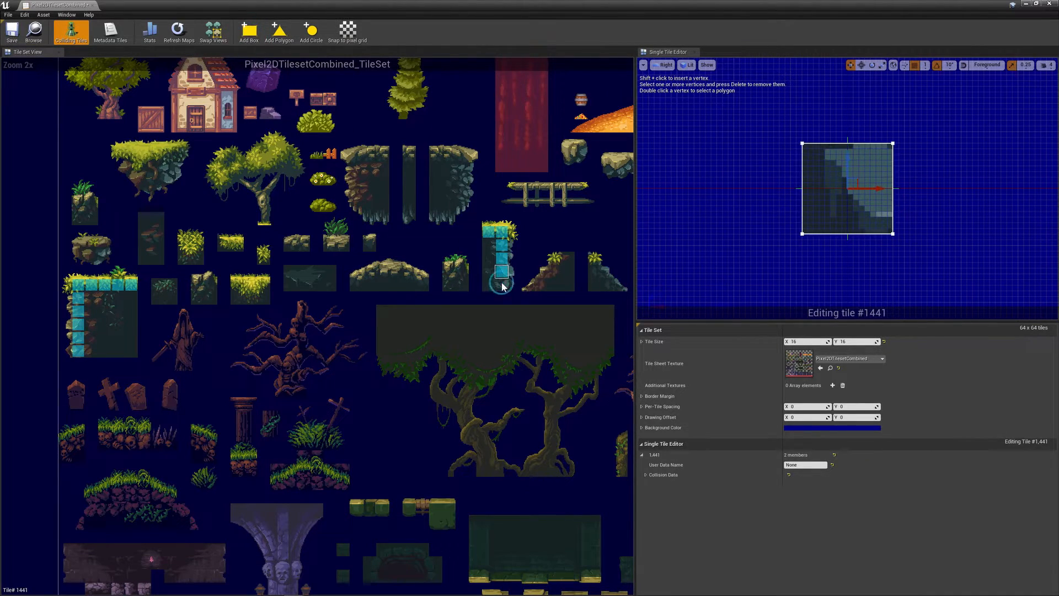
click(502, 285)
click(249, 32)
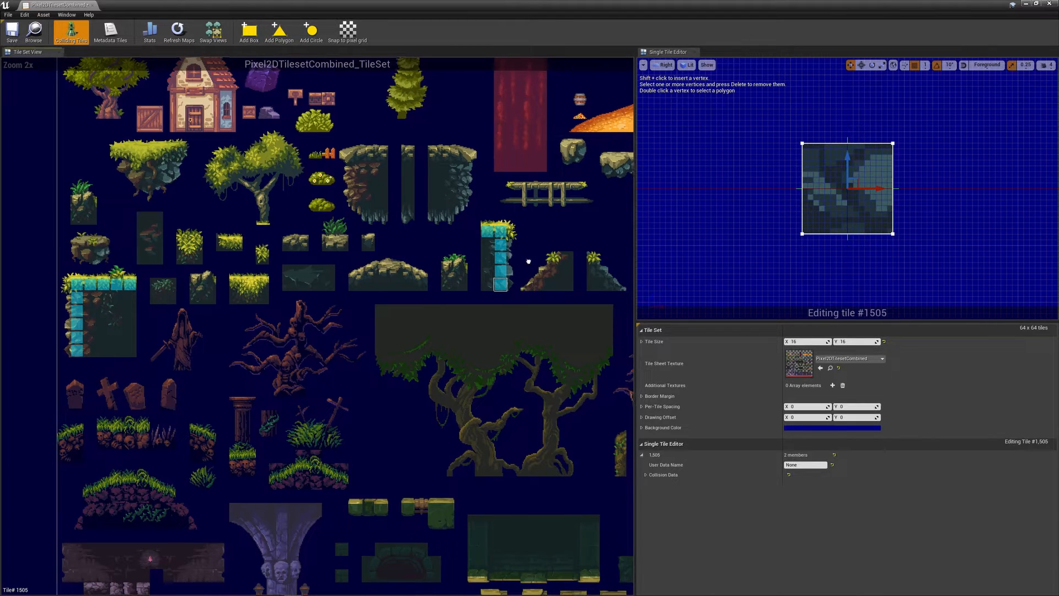
Select the lowest edge tile of the brown rock slope beside the pillar for collision editing
right_drag(530, 260, 391, 253)
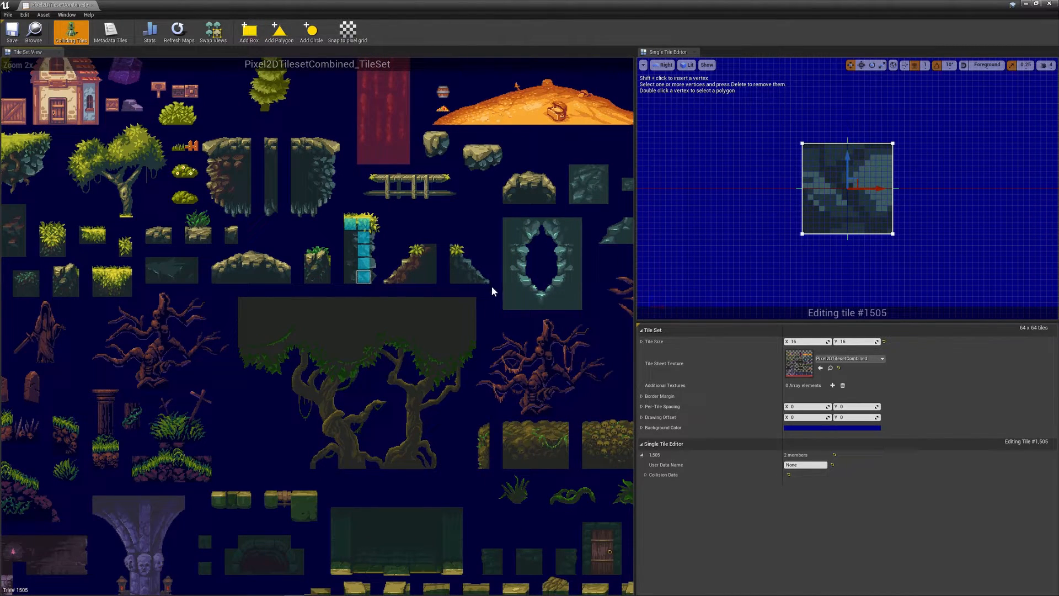
scroll(403, 288, up, 4)
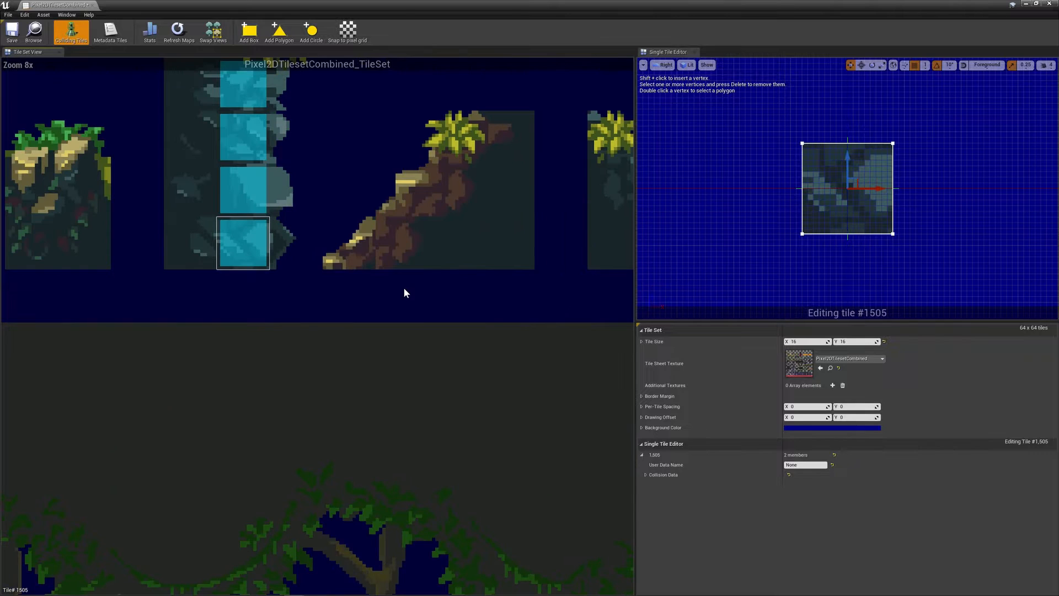
scroll(357, 267, down, 3)
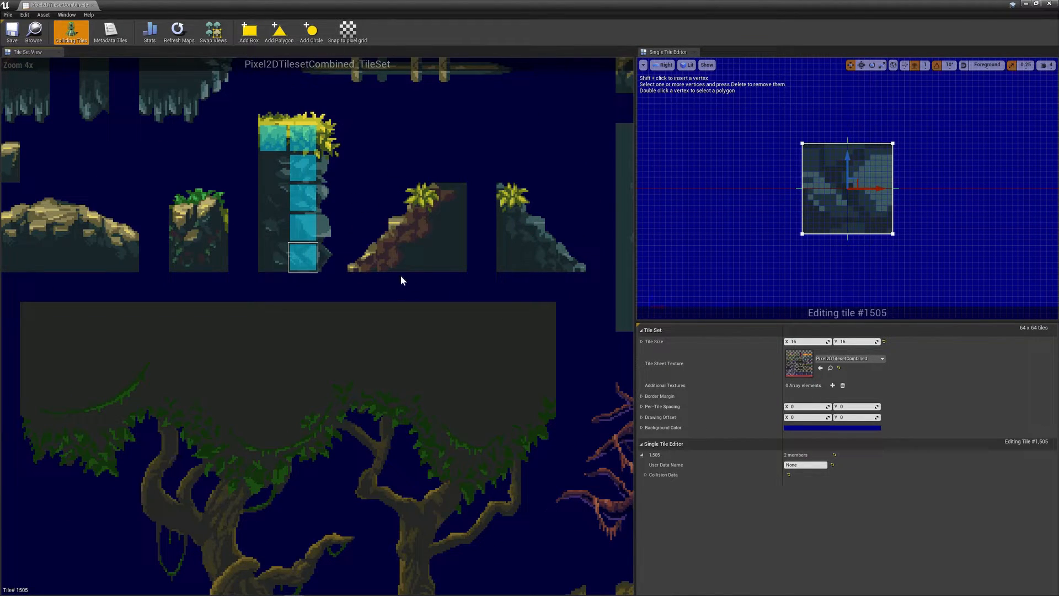
click(368, 263)
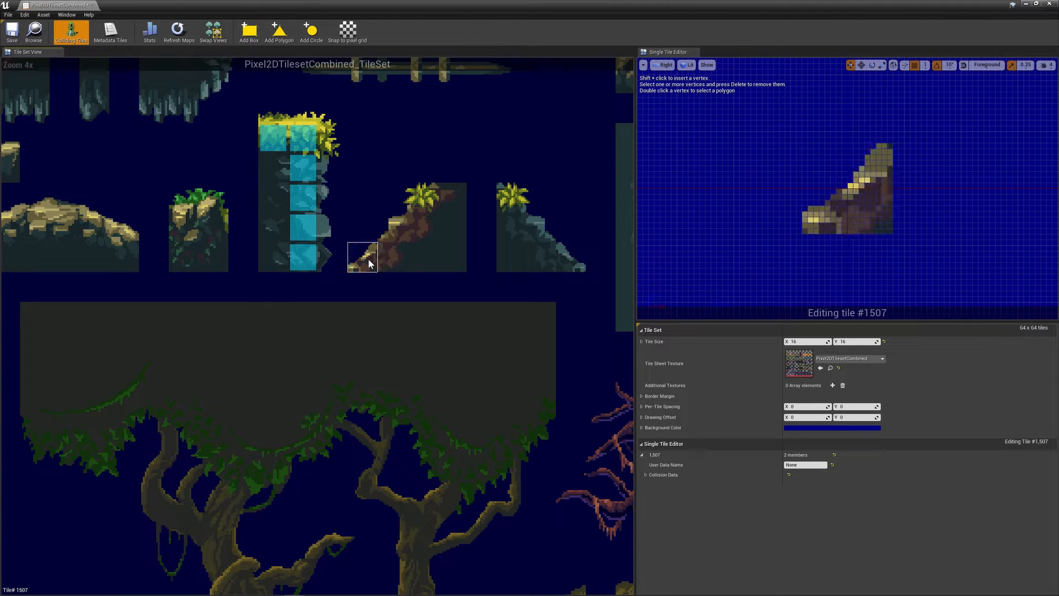
Try drawing a triangular collision polygon on the slope's lowest edge tile, and delete its shape
click(278, 36)
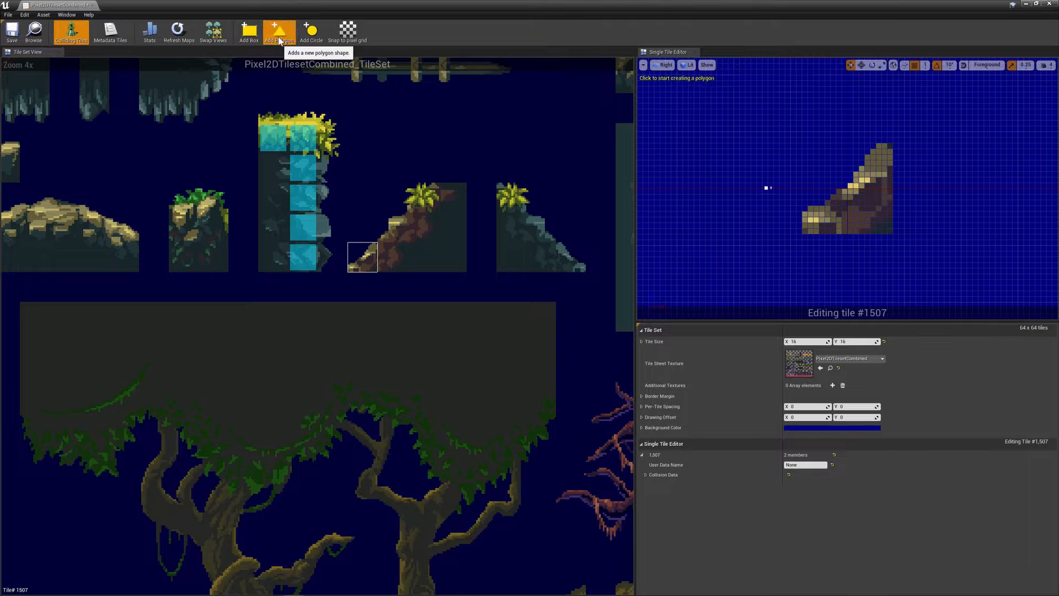
click(802, 232)
click(876, 233)
click(894, 234)
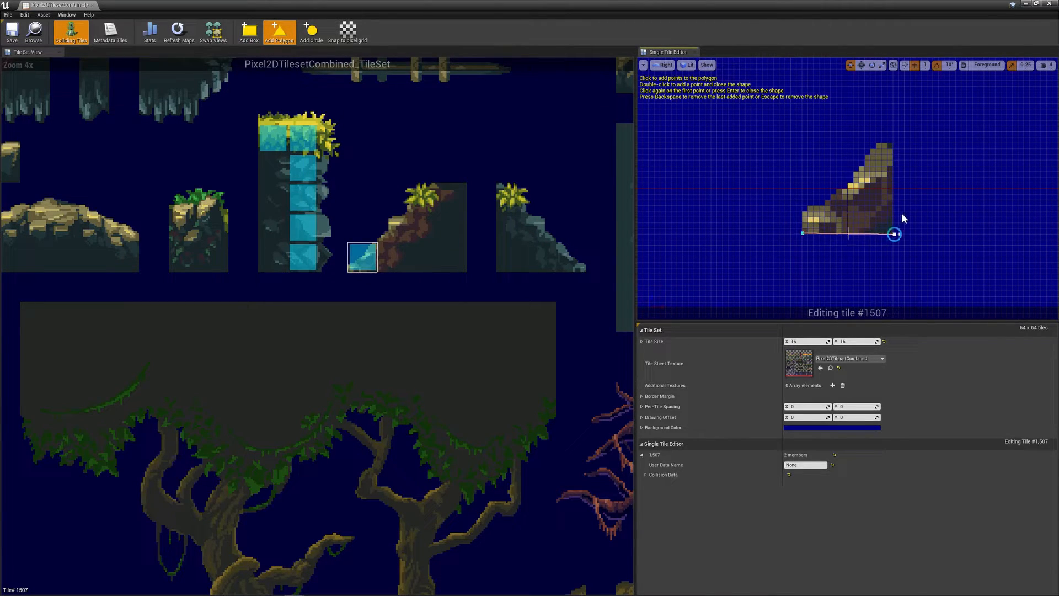
double_click(894, 141)
click(803, 233)
mouse_move(825, 235)
mouse_down()
mouse_move(783, 235)
mouse_move(826, 235)
mouse_move(802, 235)
mouse_move(815, 236)
mouse_up()
drag(749, 119, 944, 295)
key(Delete)
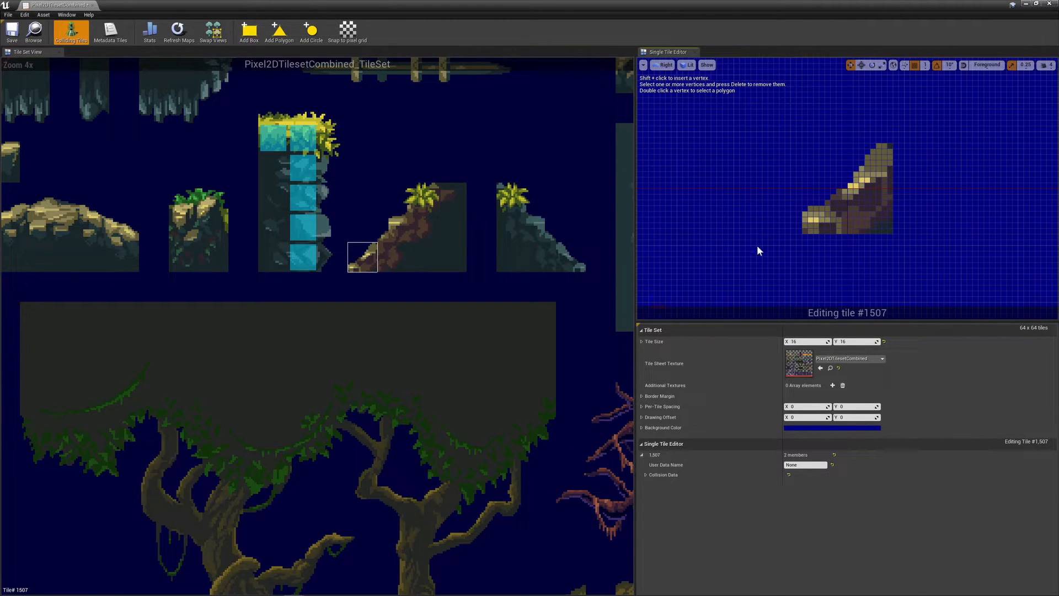
Add box collisions to the brown slope's three diagonal edge tiles, moving each box's upper-left vertex down near the lower corner to form a ramp
click(248, 31)
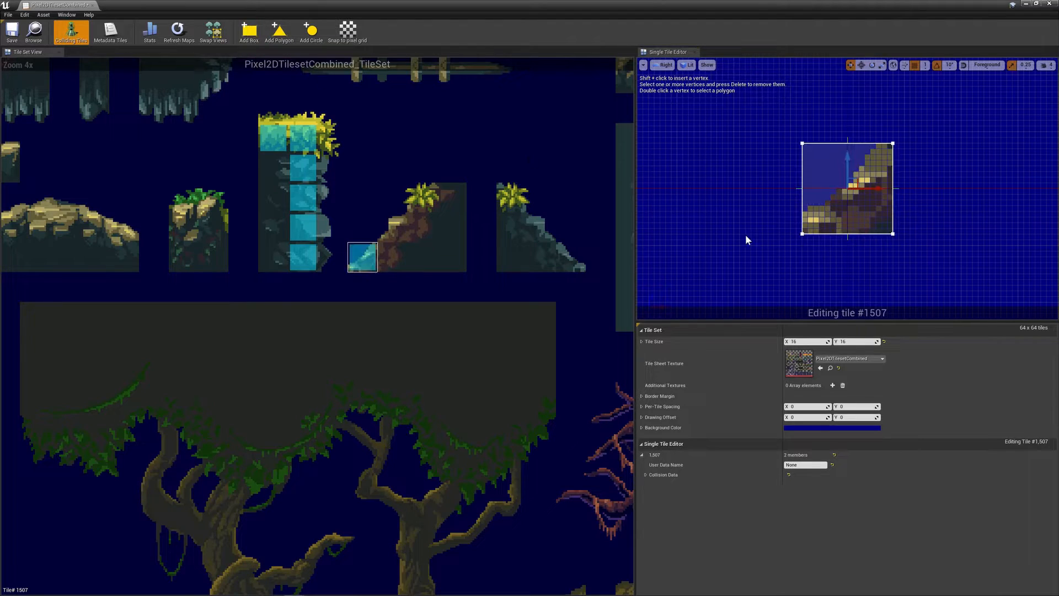
drag(802, 144, 786, 199)
click(389, 240)
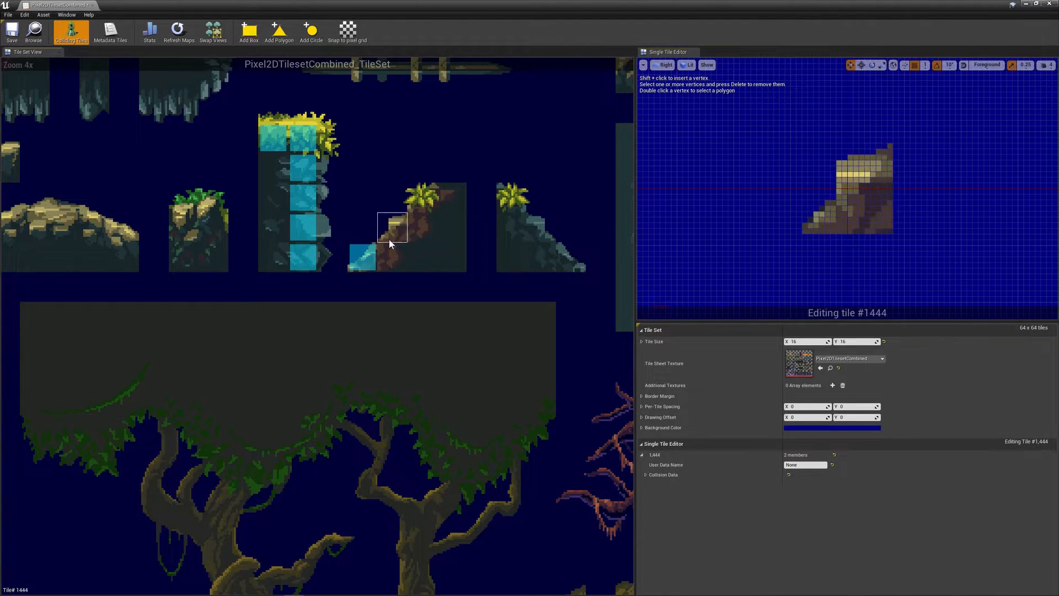
click(267, 36)
click(803, 144)
drag(799, 125, 788, 203)
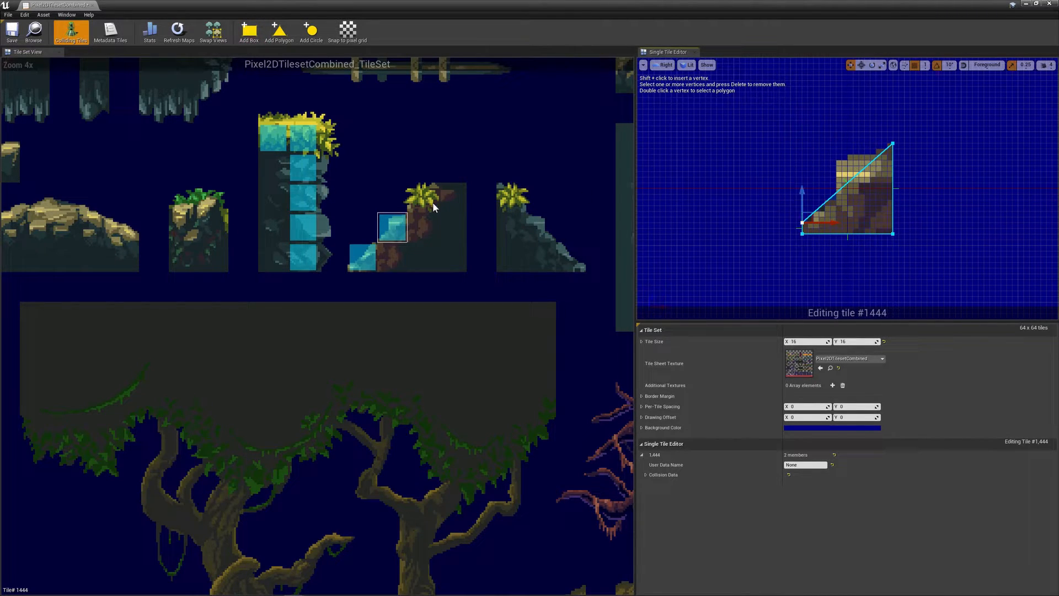
click(431, 201)
click(263, 37)
click(803, 144)
drag(804, 112, 795, 195)
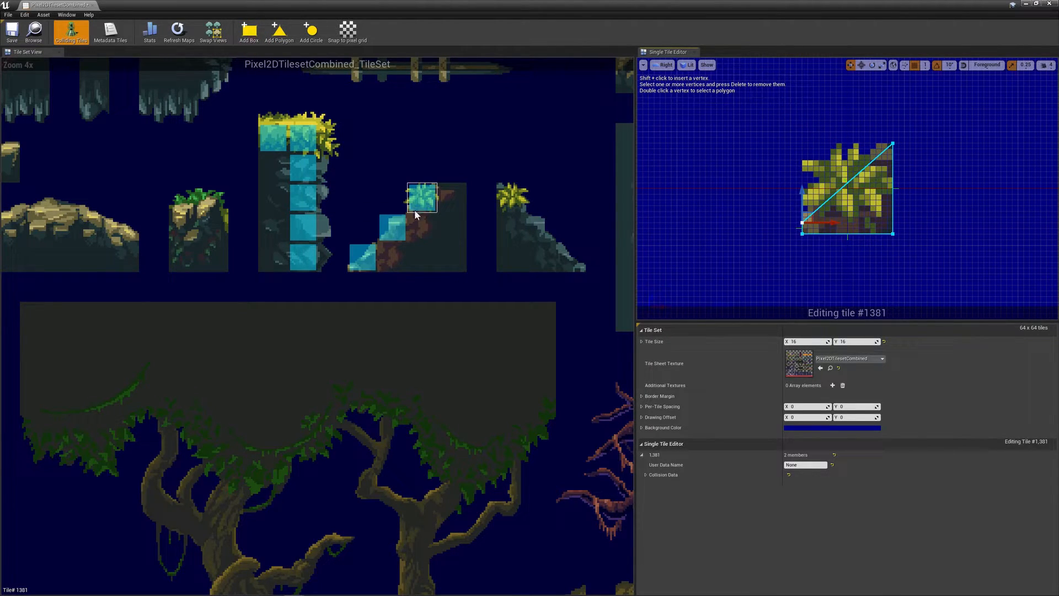
Save the tile set, refresh the tile maps that use it, and save it again
scroll(218, 167, down, 4)
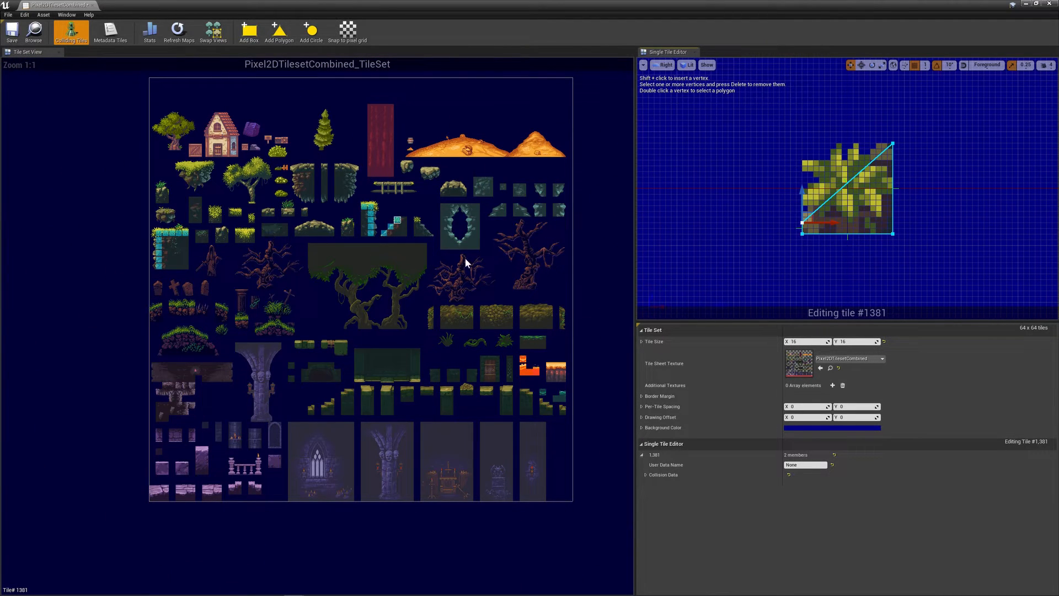
click(12, 38)
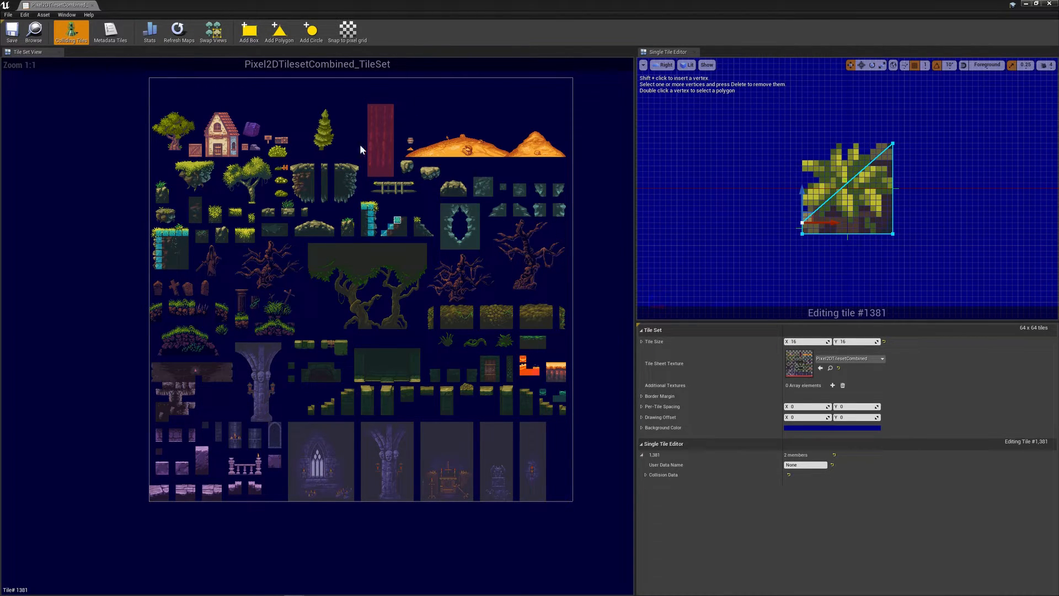
click(178, 37)
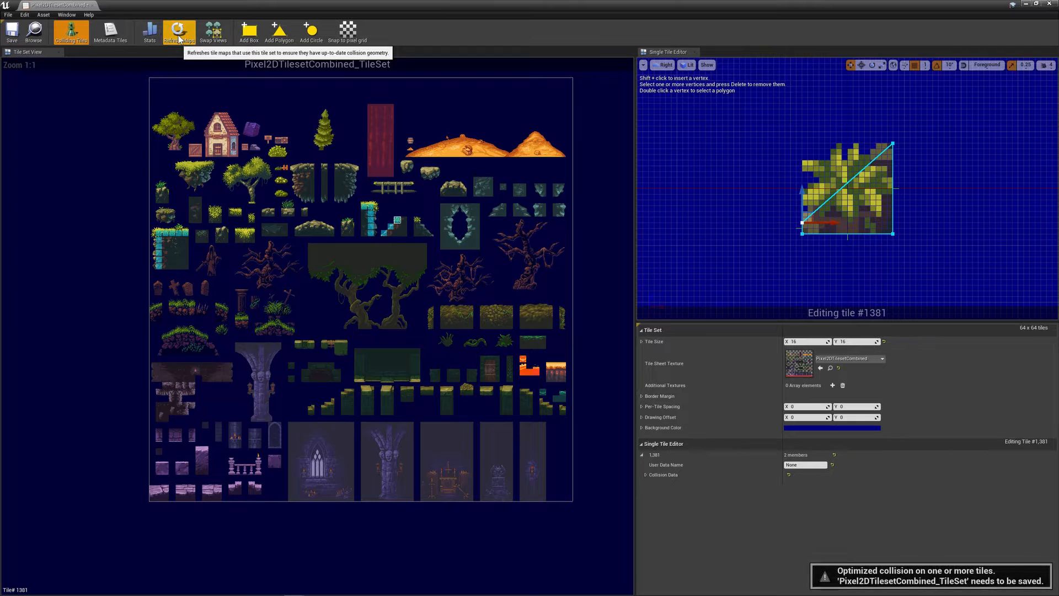
click(13, 37)
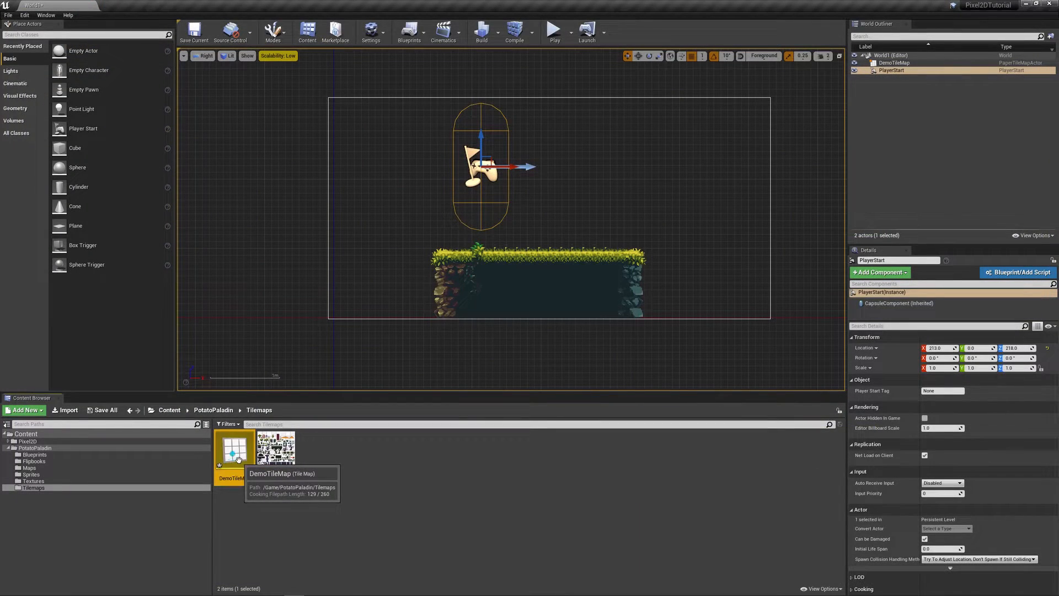
Open DemoTileMap, save it, and close its editor
double_click(238, 459)
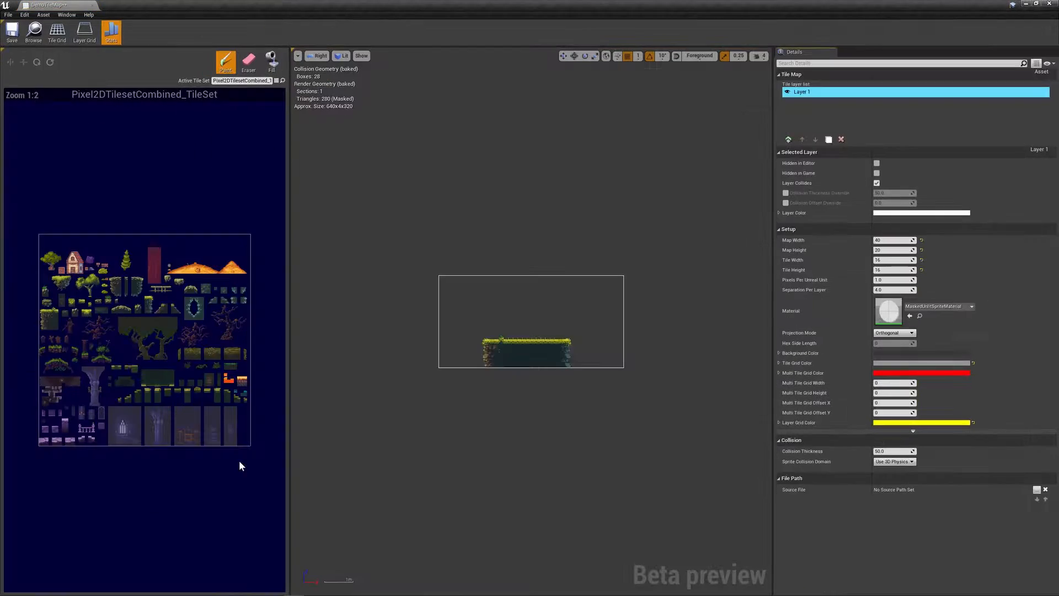
click(12, 36)
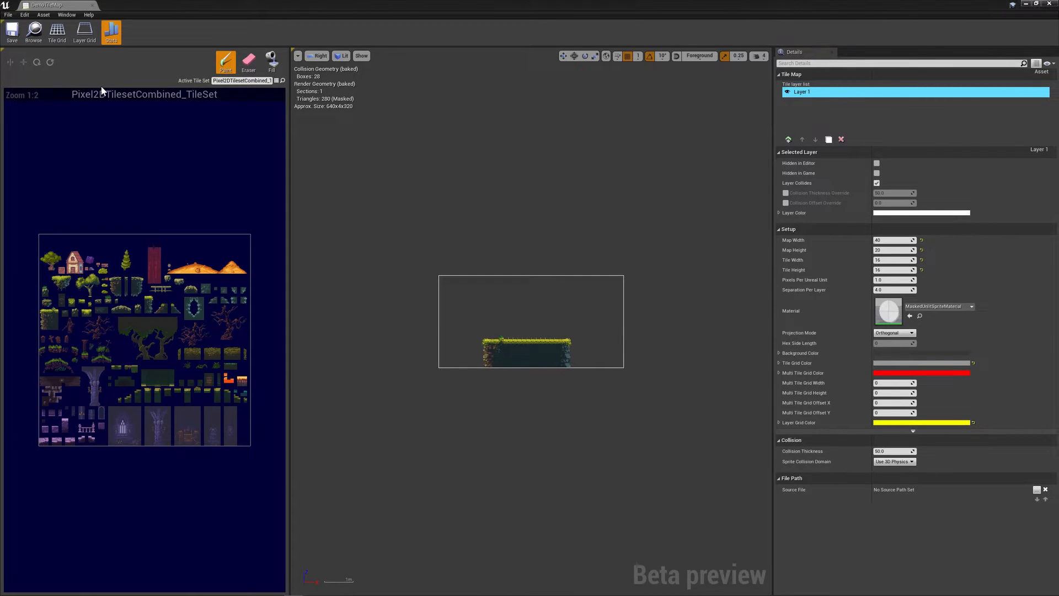
click(92, 6)
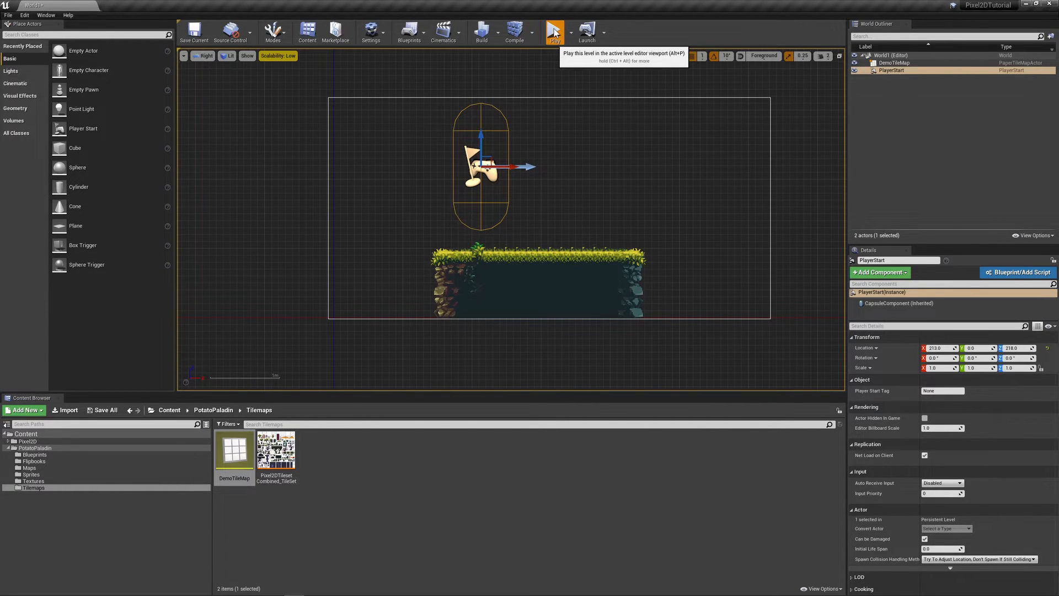
Play the level, run the character back and forth across the grass platform to test collision, and stop playing
click(555, 32)
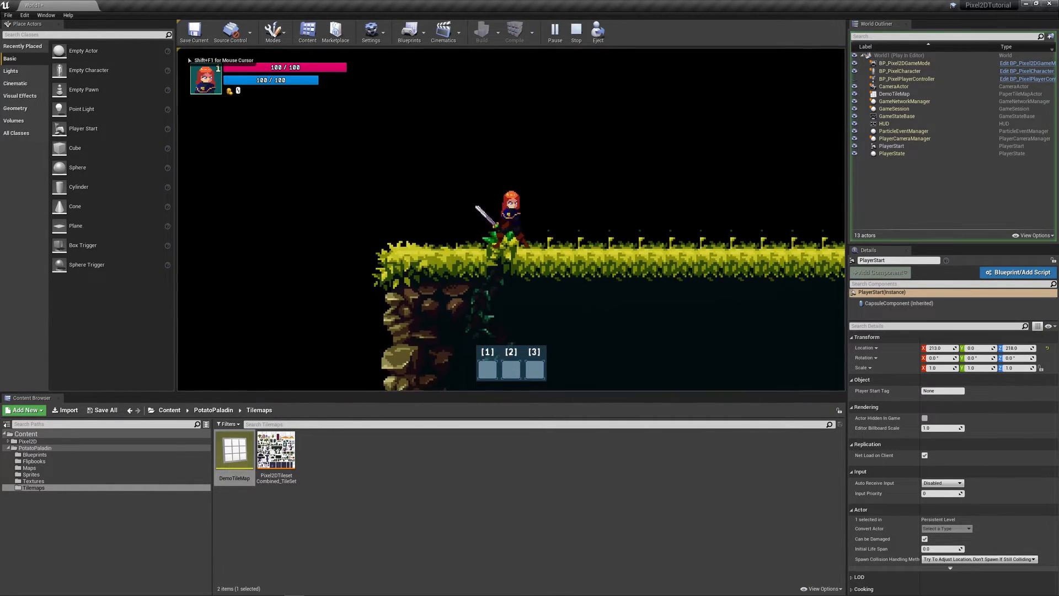
key(d)
key(a)
key(d)
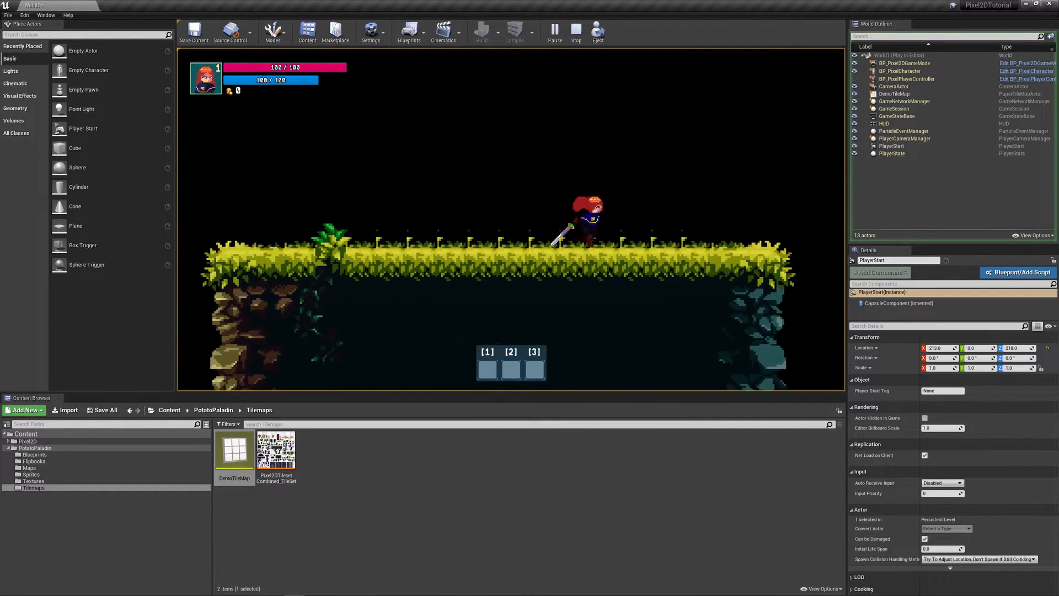
key(a)
key(d)
key(a)
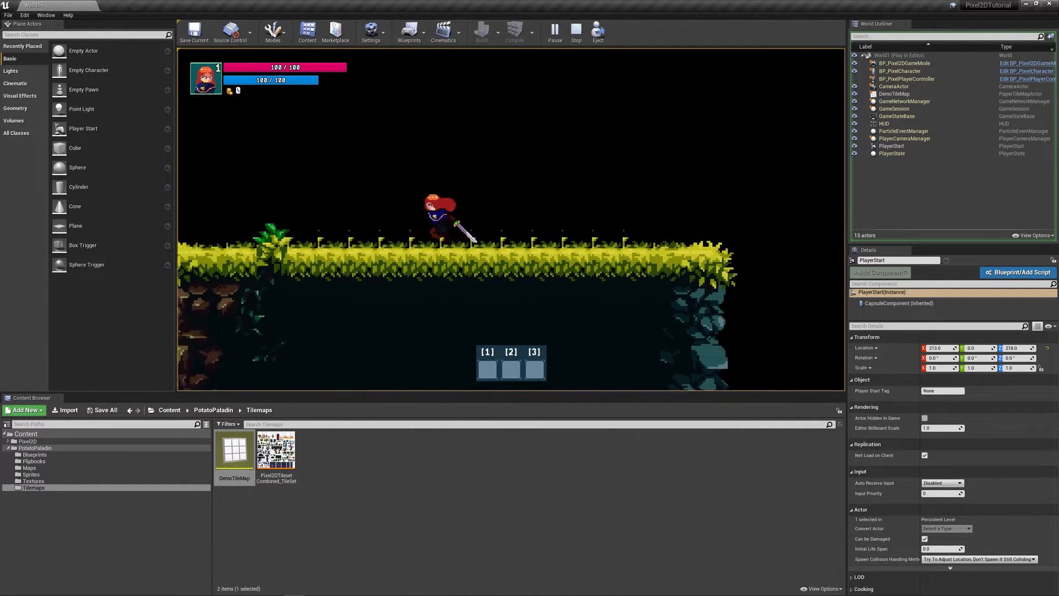
key(Escape)
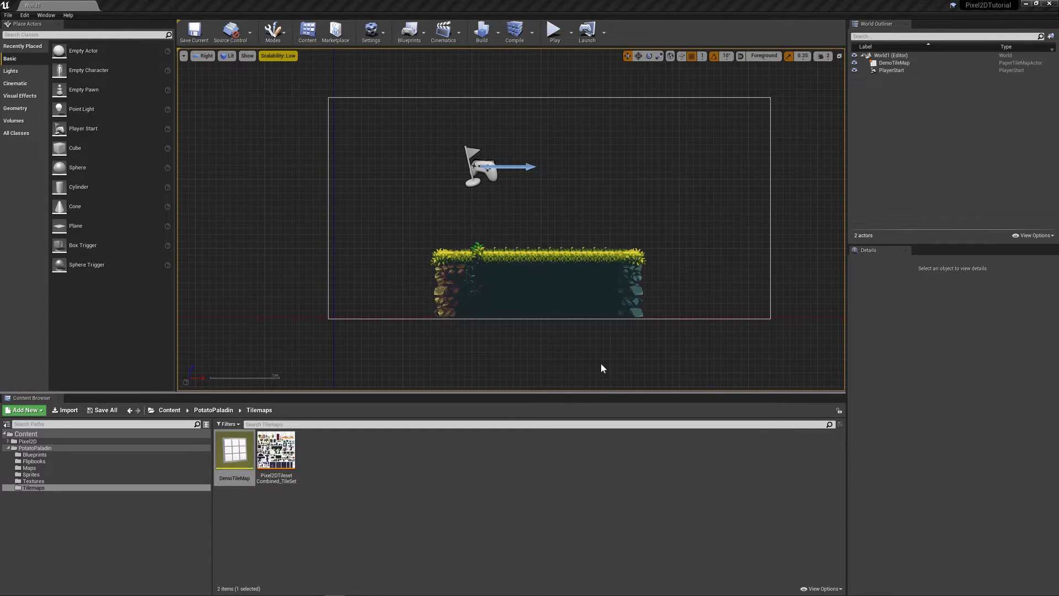
Open DemoTileMap and repaint the row just above the platform's surface with the three-tile grass-tip strip from the tile set
right_drag(507, 289, 464, 302)
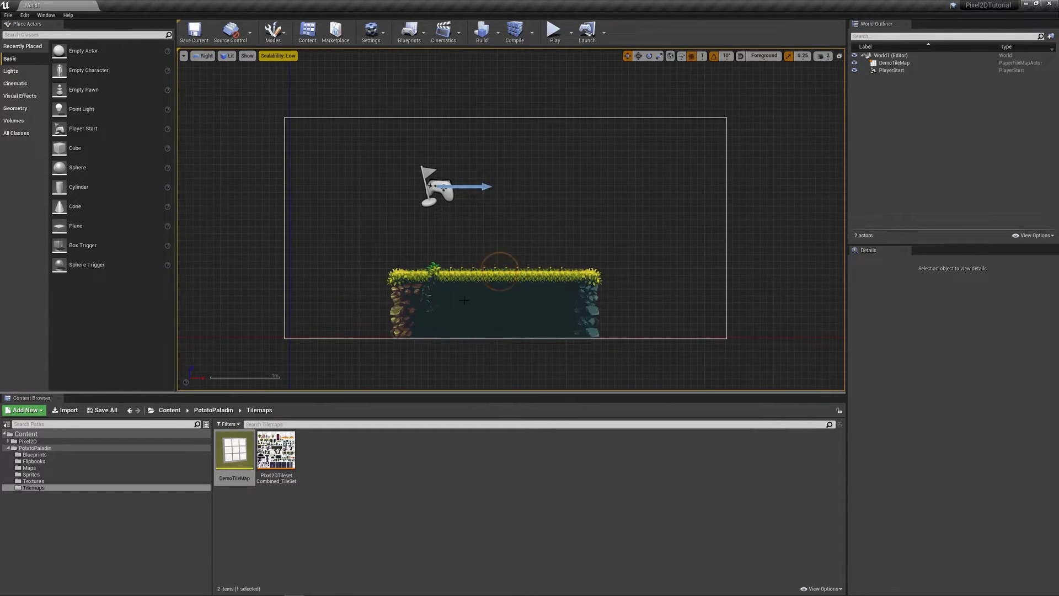
scroll(499, 288, up, 2)
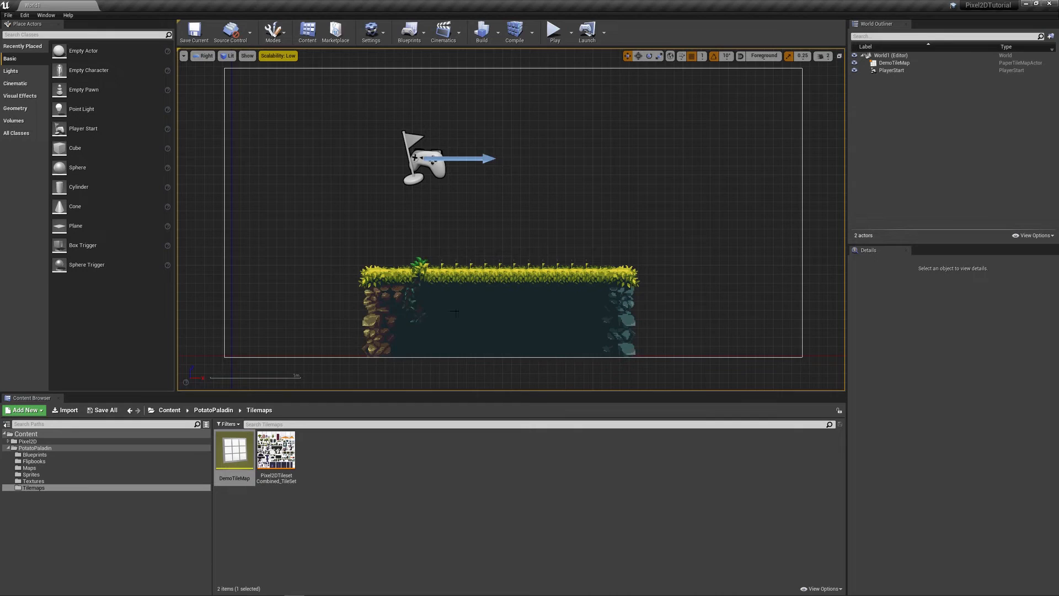
double_click(231, 454)
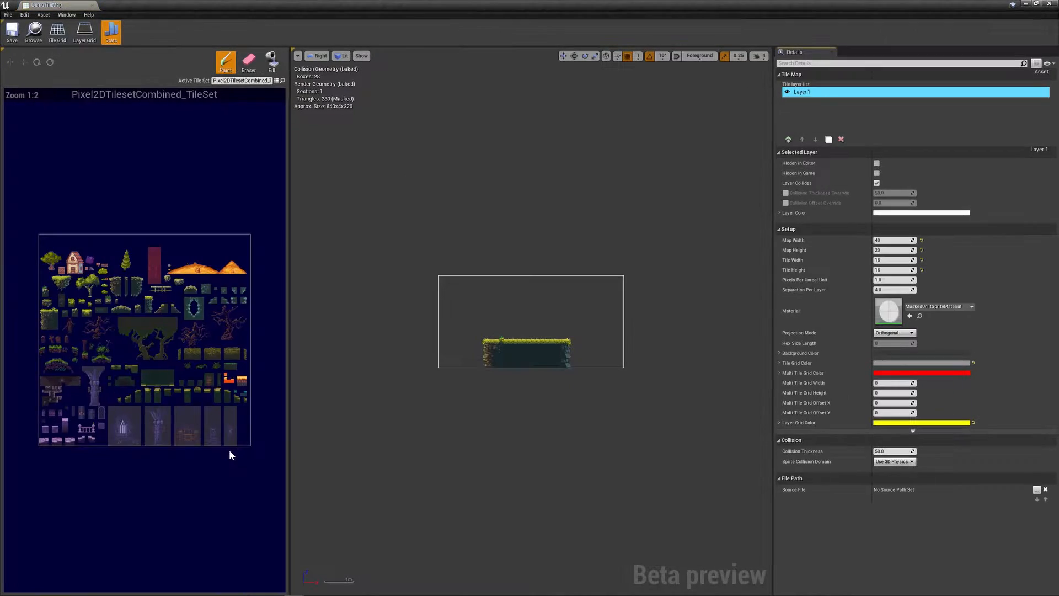
scroll(499, 334, up, 6)
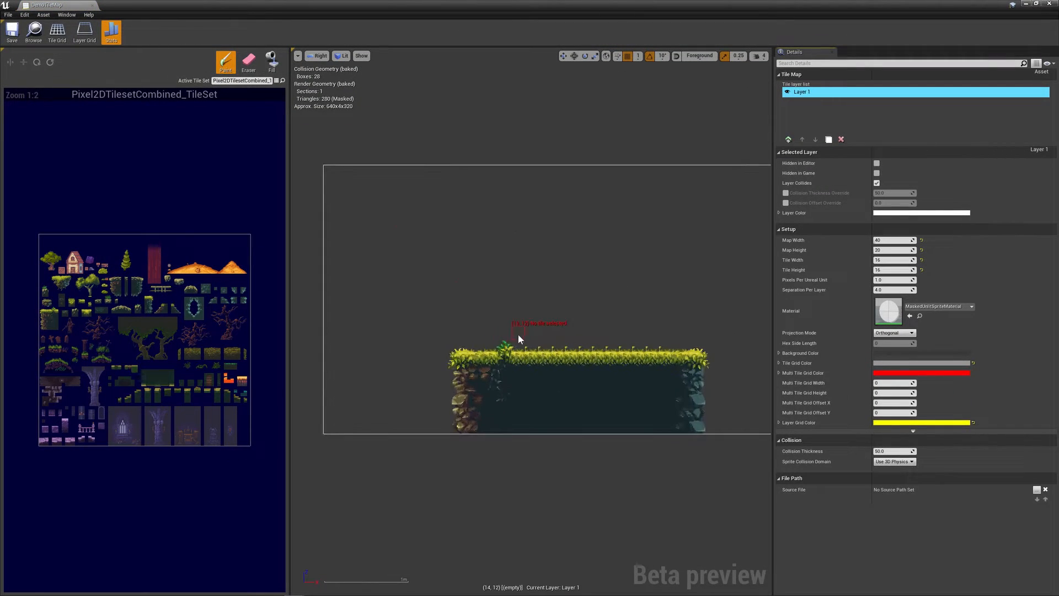
right_drag(421, 243, 463, 242)
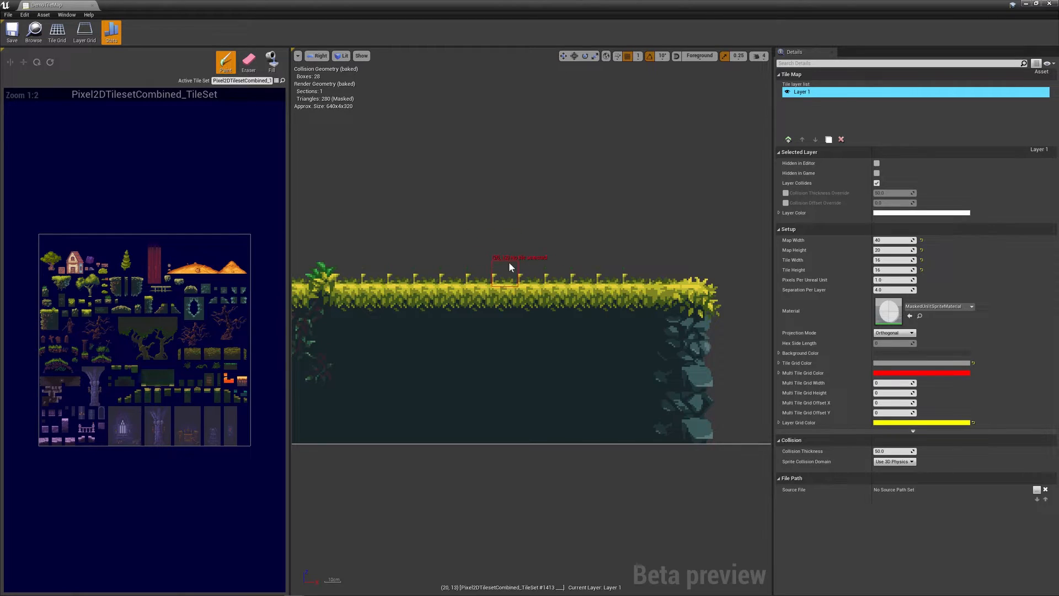
scroll(48, 342, up, 8)
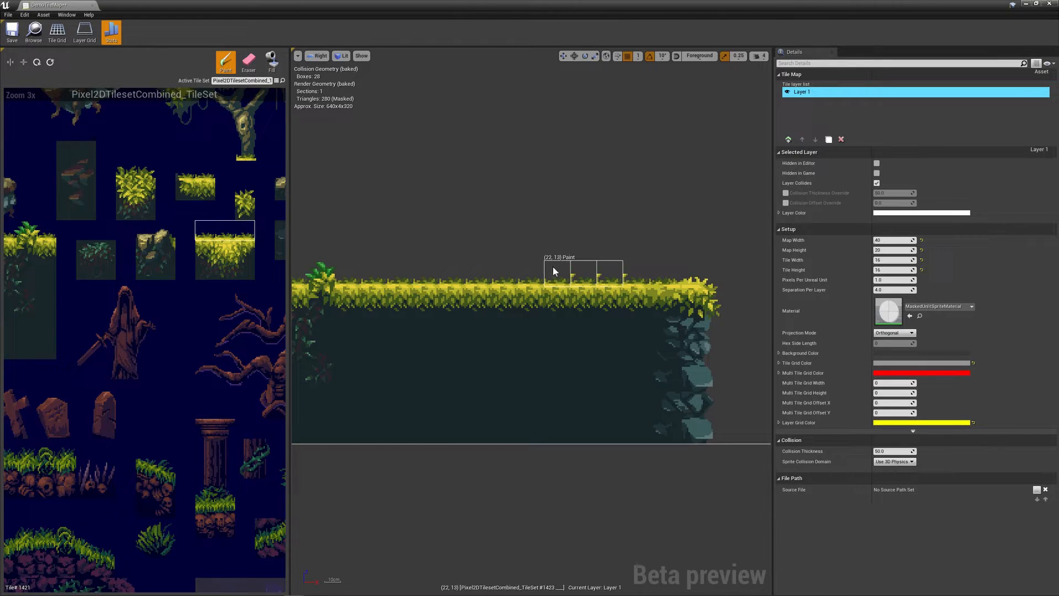
Pick the whole large leafy tree with the twisted trunk from the tile set as the paint selection
scroll(605, 271, down, 2)
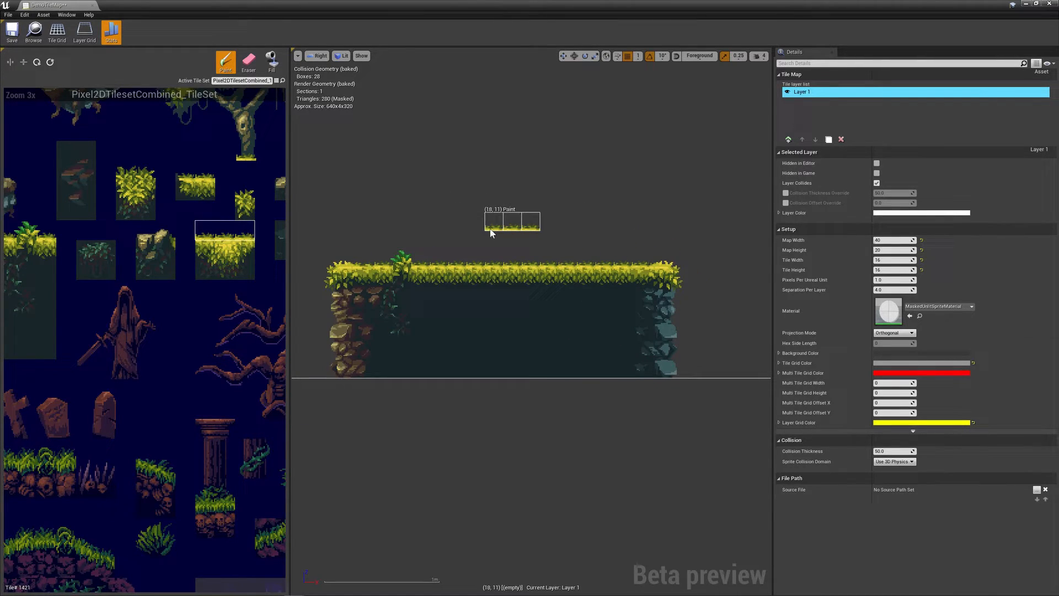
scroll(107, 226, down, 1)
scroll(107, 226, down, 1)
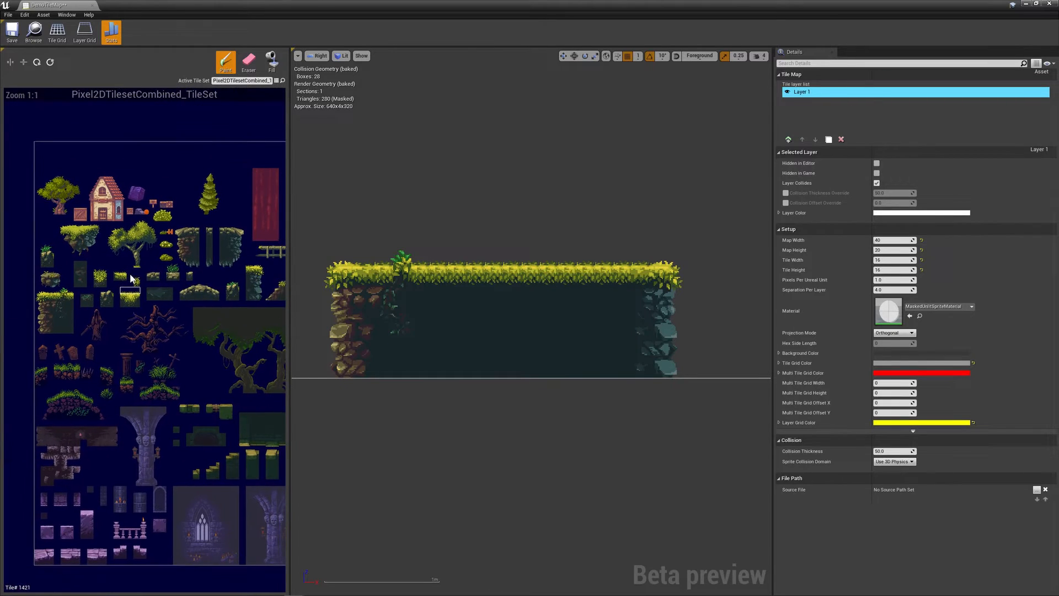
scroll(138, 237, up, 1)
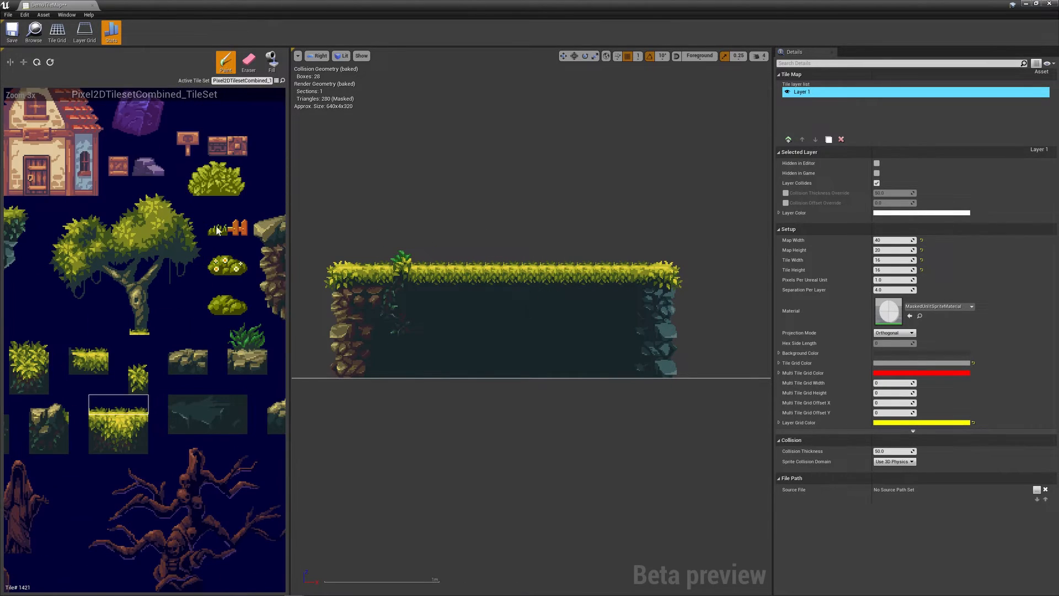
scroll(146, 188, up, 1)
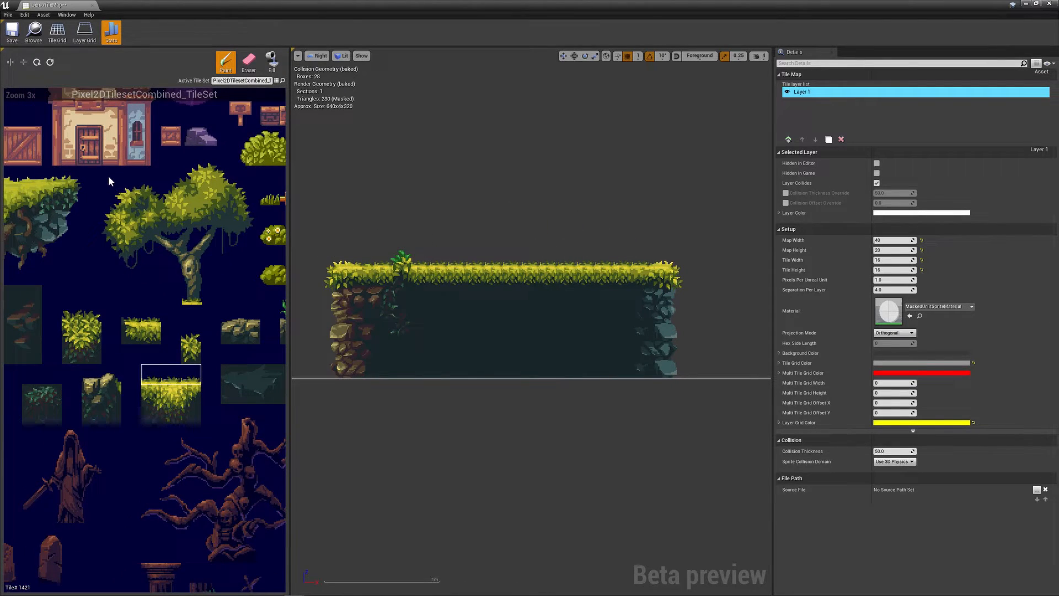
drag(105, 165, 245, 295)
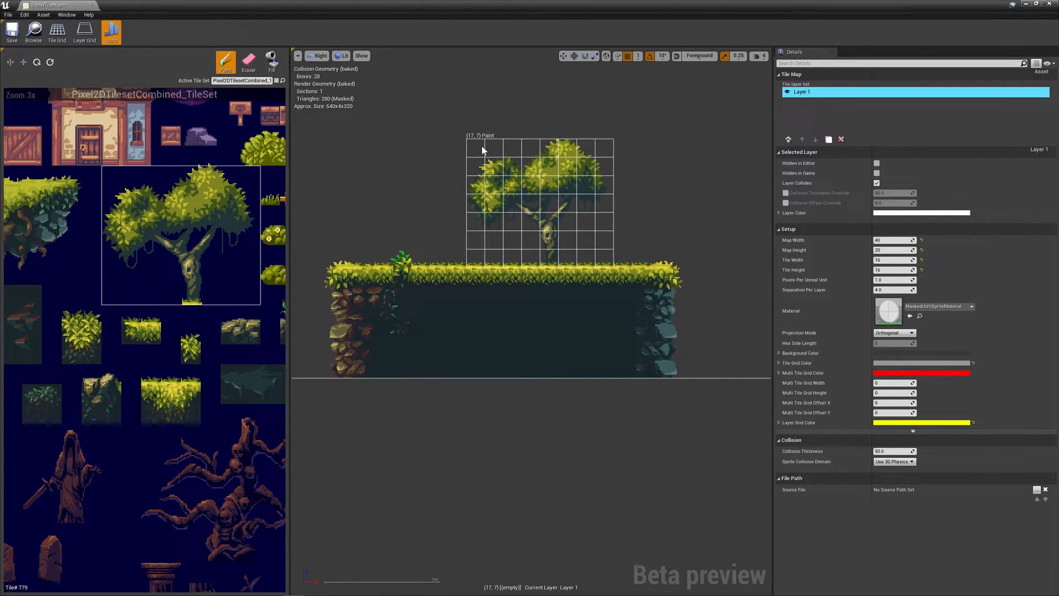
Try painting the tree over the grass platform on Layer 1, and undo the painting
click(479, 163)
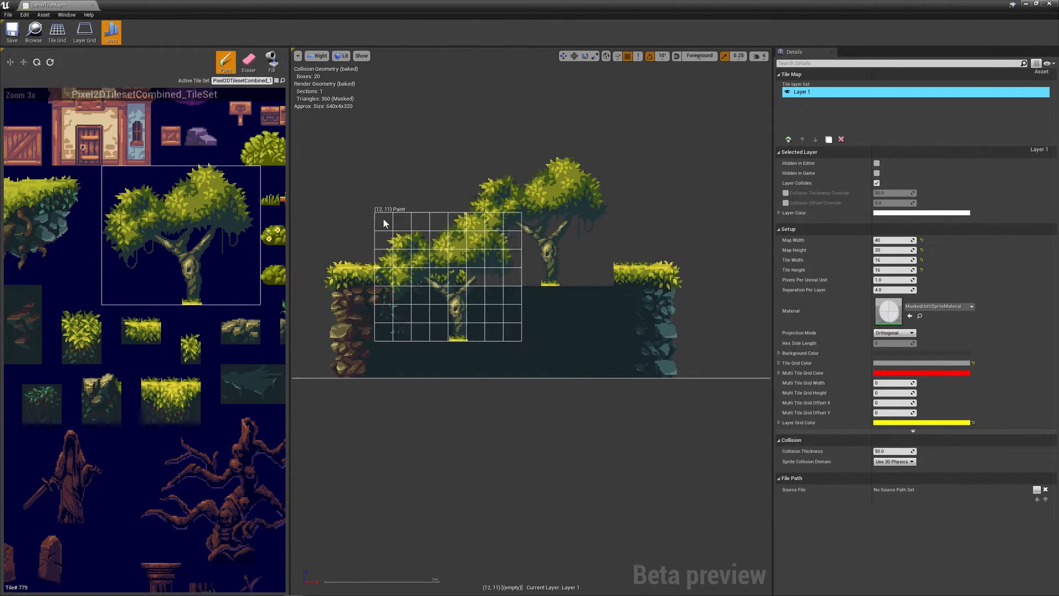
click(472, 162)
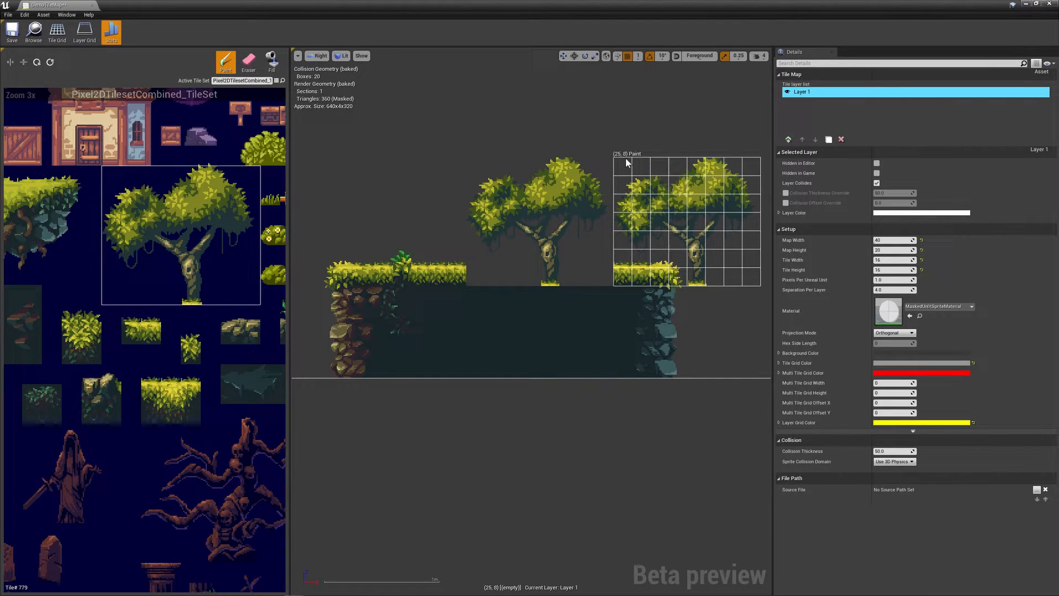
key(ctrl+z)
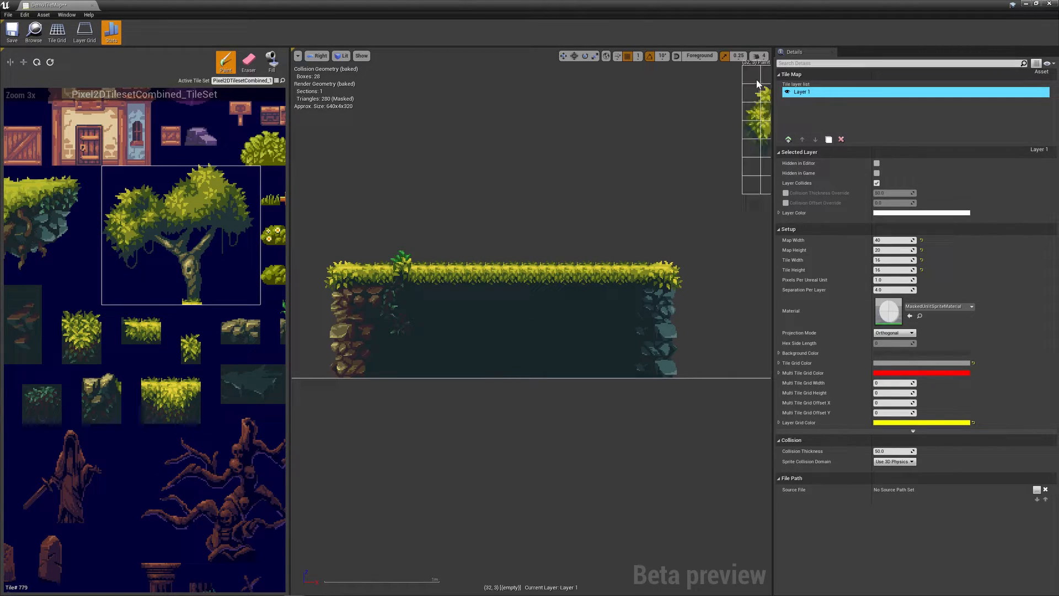
Rename Layer 1 of the tile map to Base
double_click(812, 92)
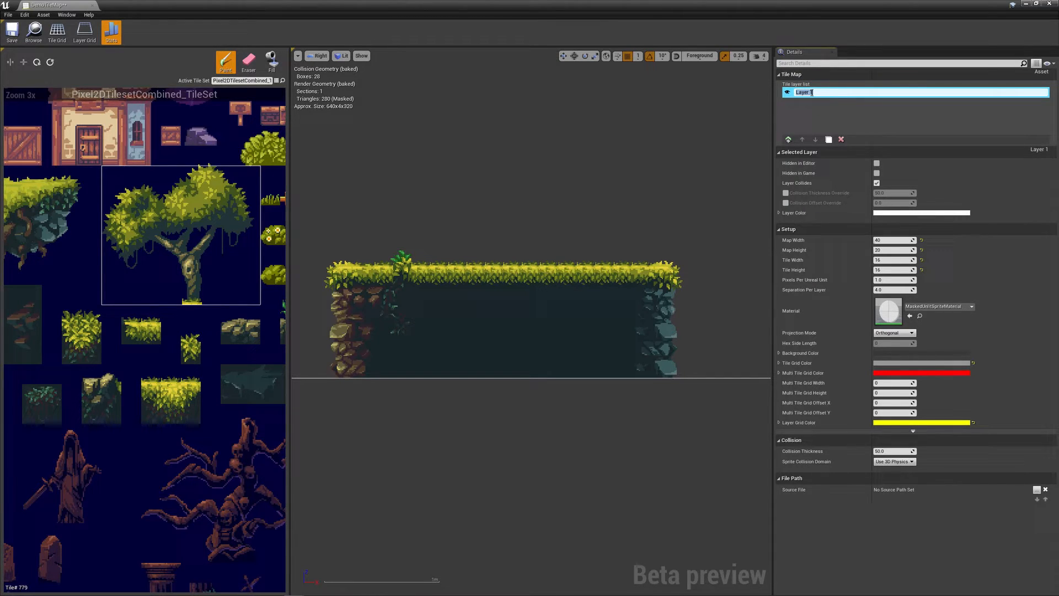
text(Base)
key(Return)
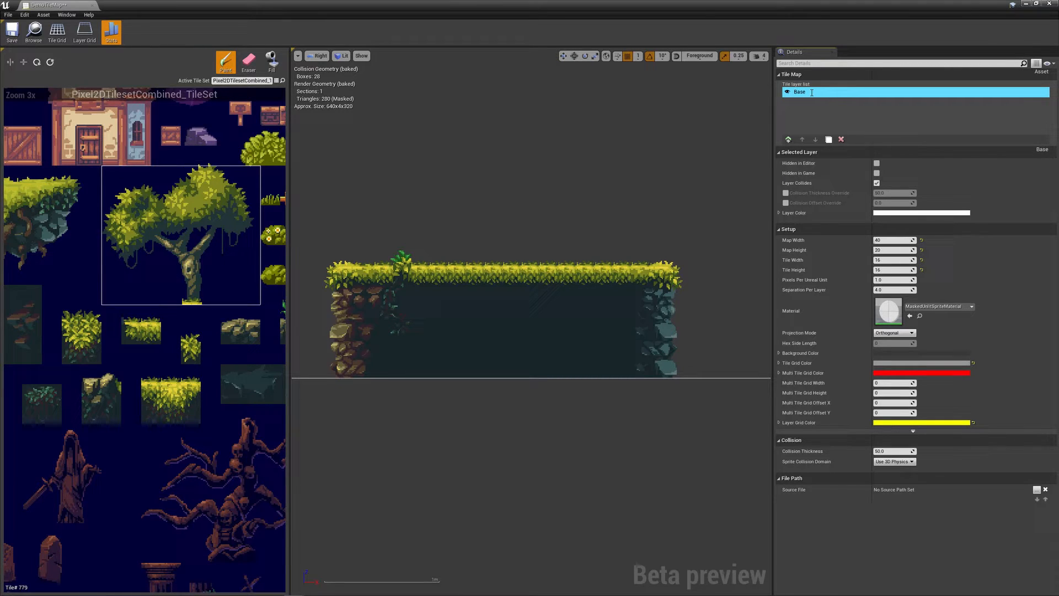
Add two new layers to the tile map and name them Background and Foreground
click(789, 140)
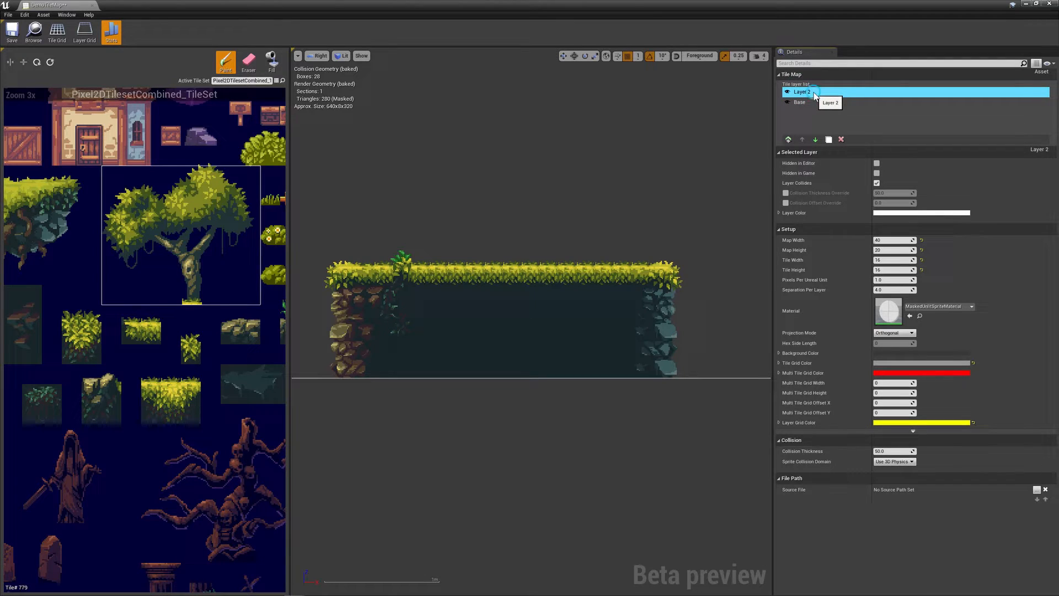
double_click(815, 96)
text(Backgro)
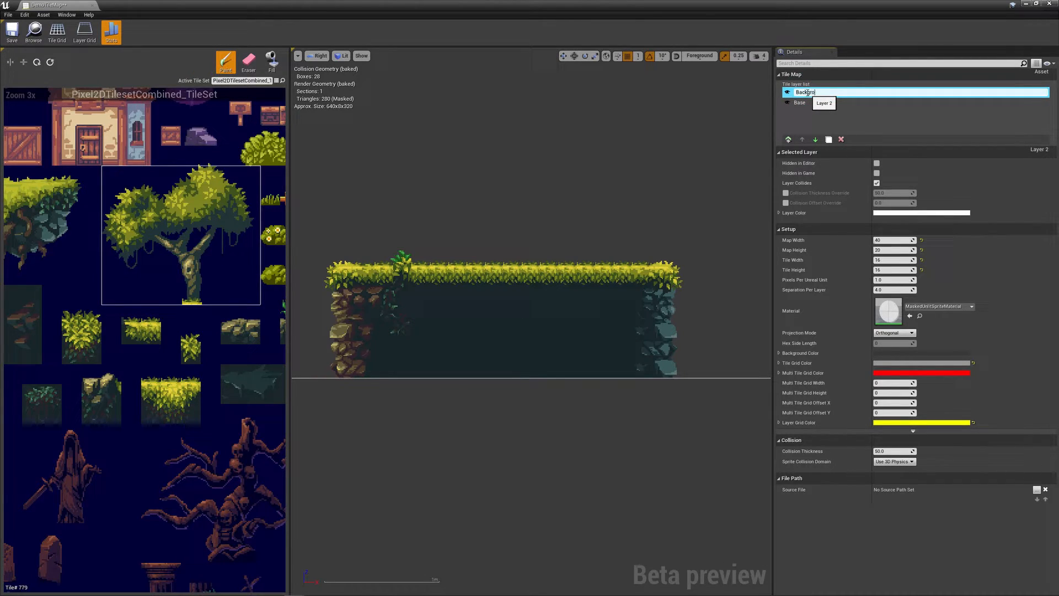
text(und)
key(Return)
click(789, 139)
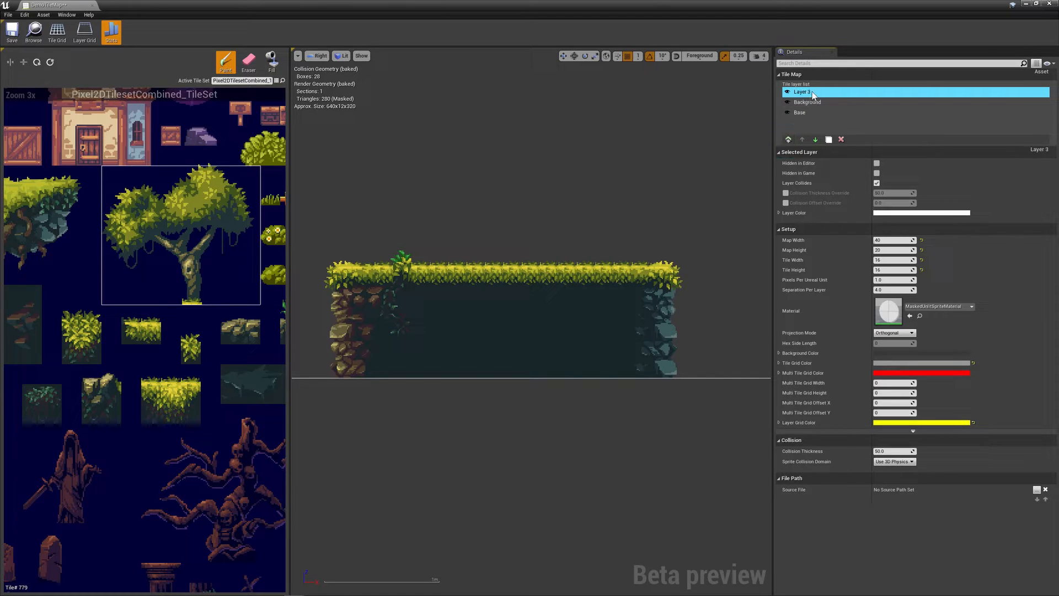
double_click(811, 92)
text(Foreground)
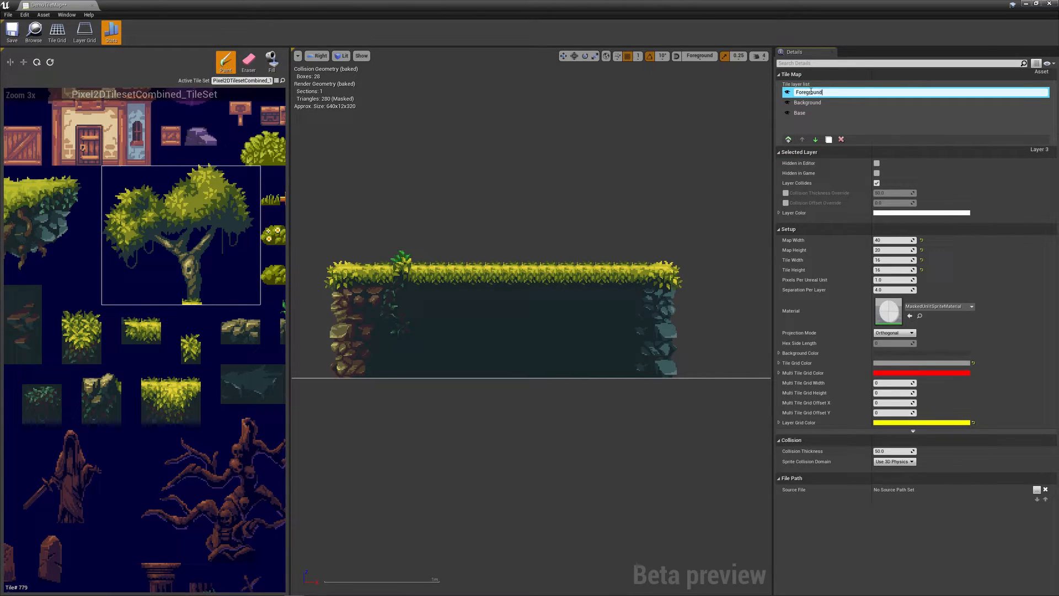
key(Return)
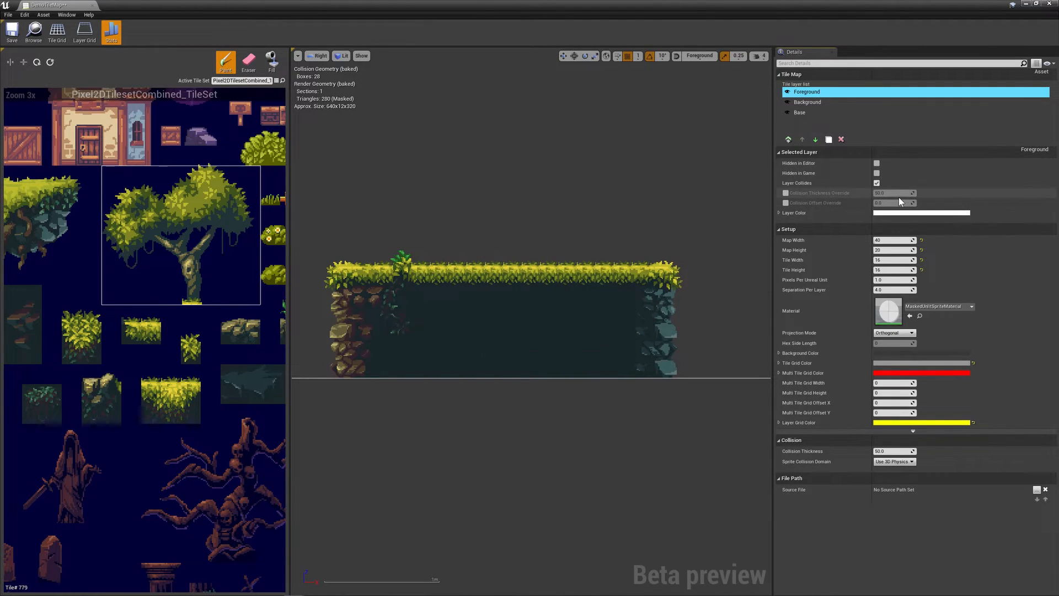
Move the Background layer below Base in the layer order and make Background the active layer
click(812, 102)
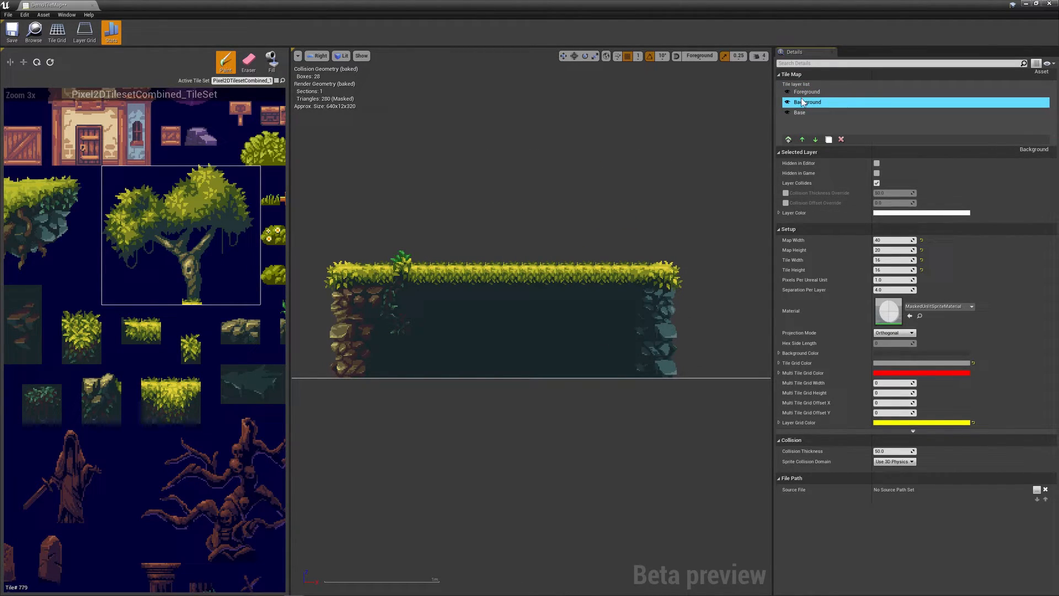
click(815, 140)
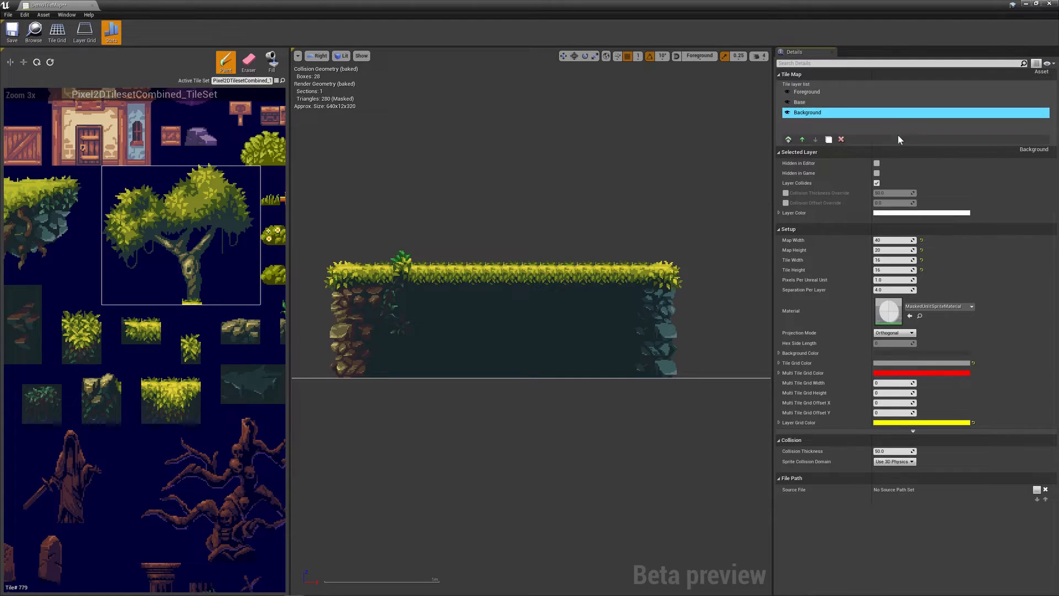
click(805, 102)
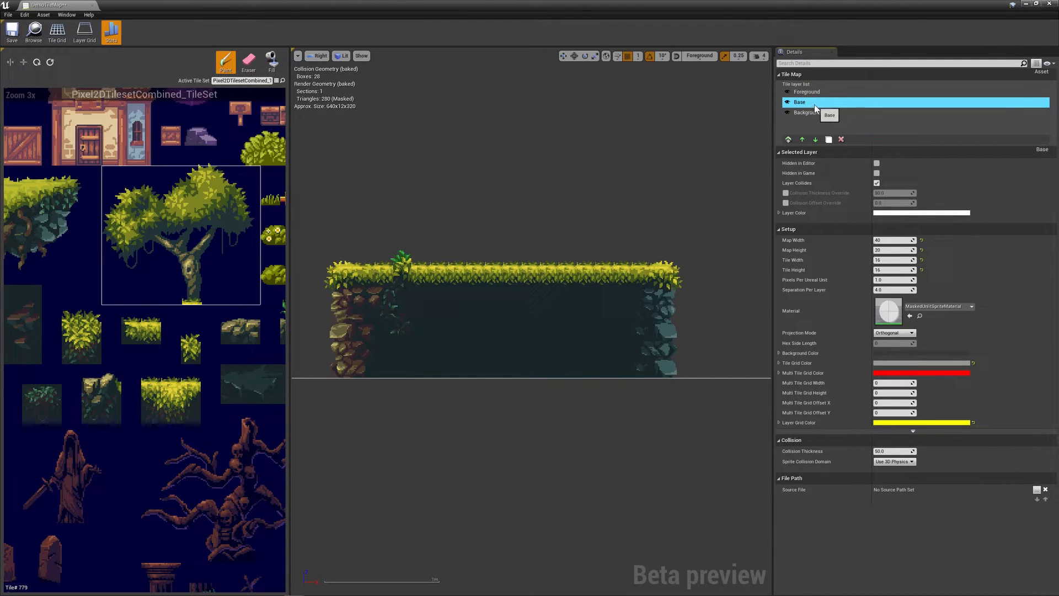
click(814, 113)
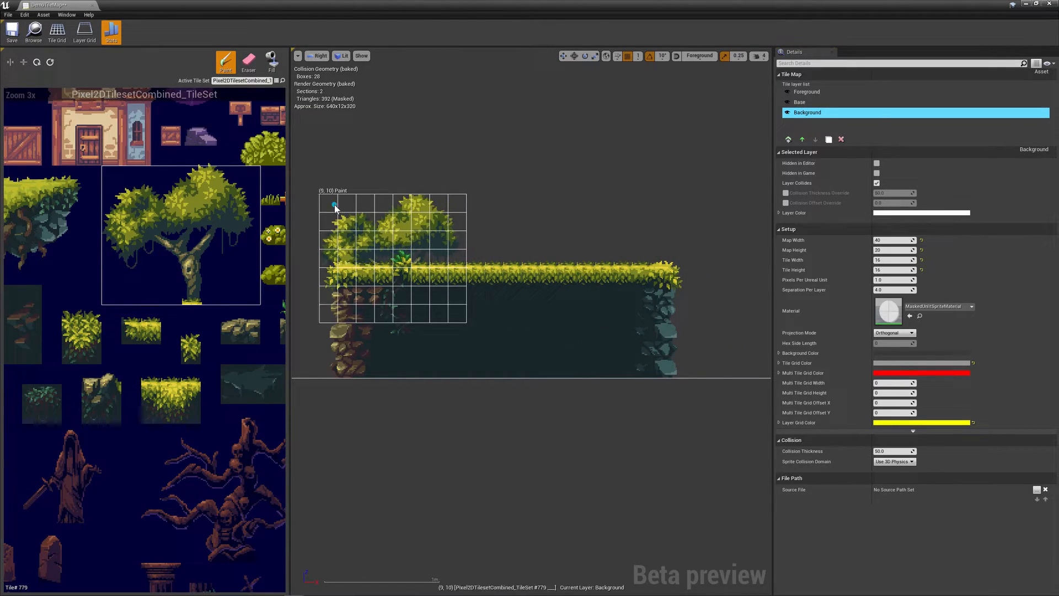
Try painting the tree at several positions around the platform on the Background layer, and undo the test trees
click(324, 196)
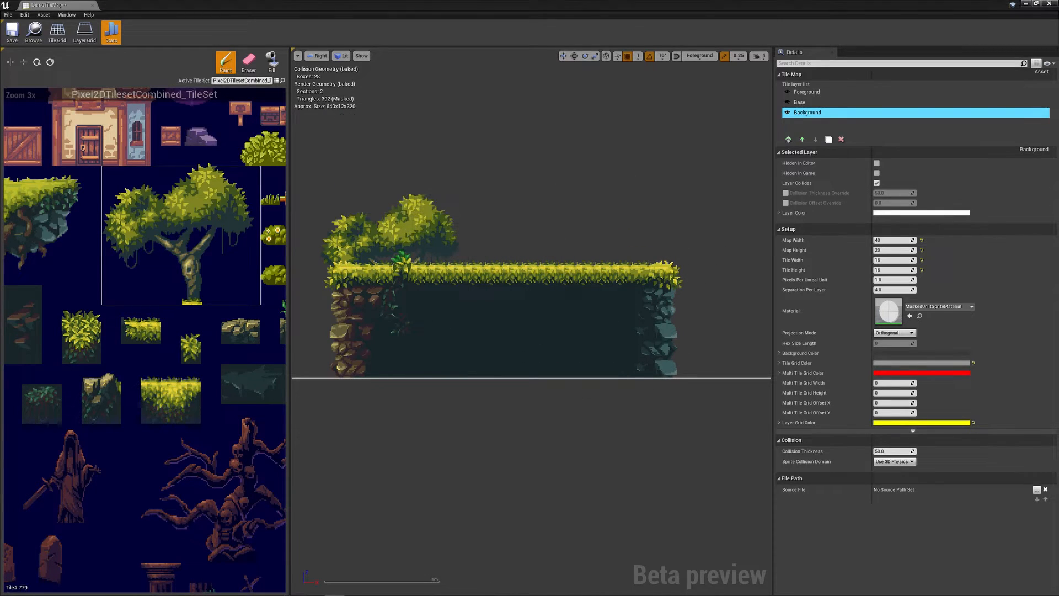
click(549, 160)
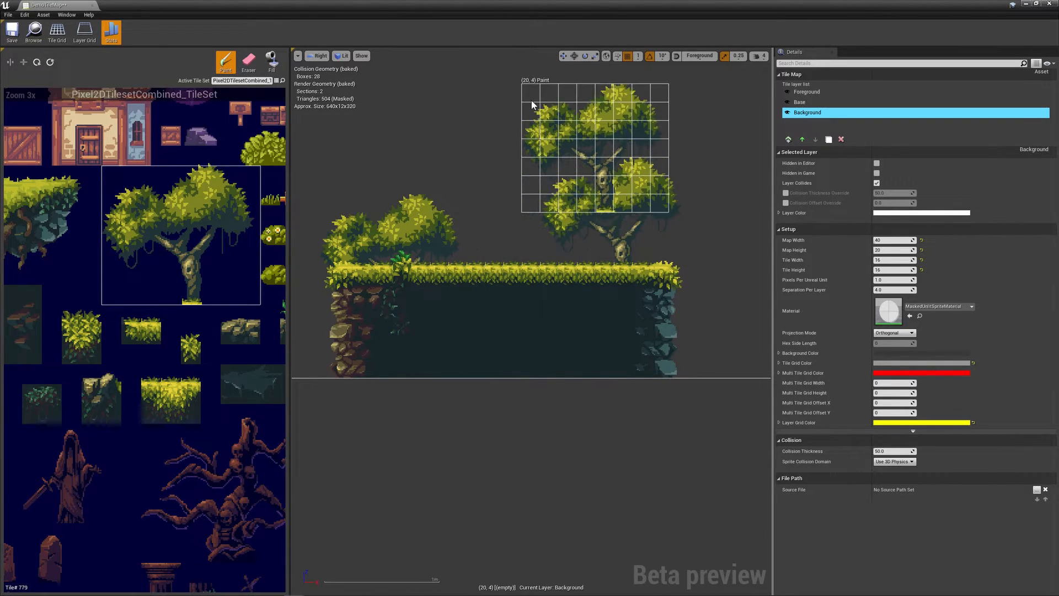
key(ctrl+z)
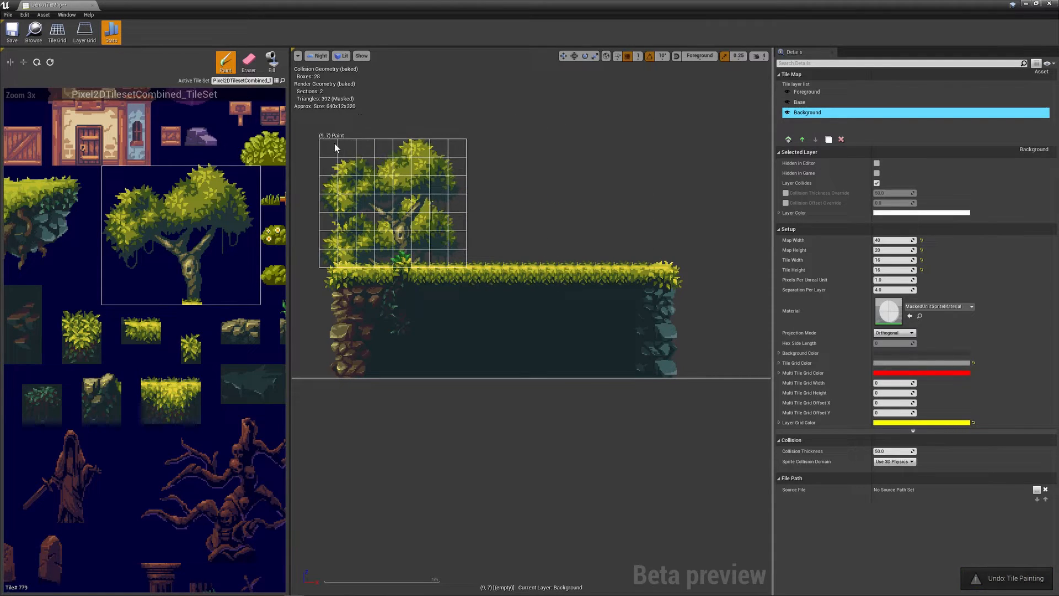
click(333, 144)
click(353, 197)
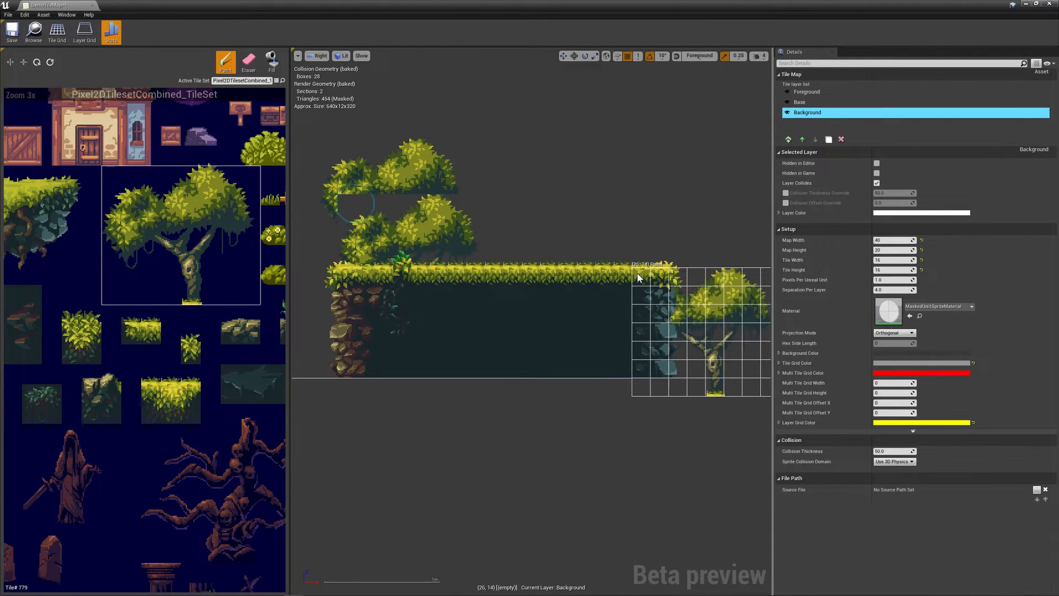
key(ctrl+z)
key(ctrl+z)
key(ctrl+z)
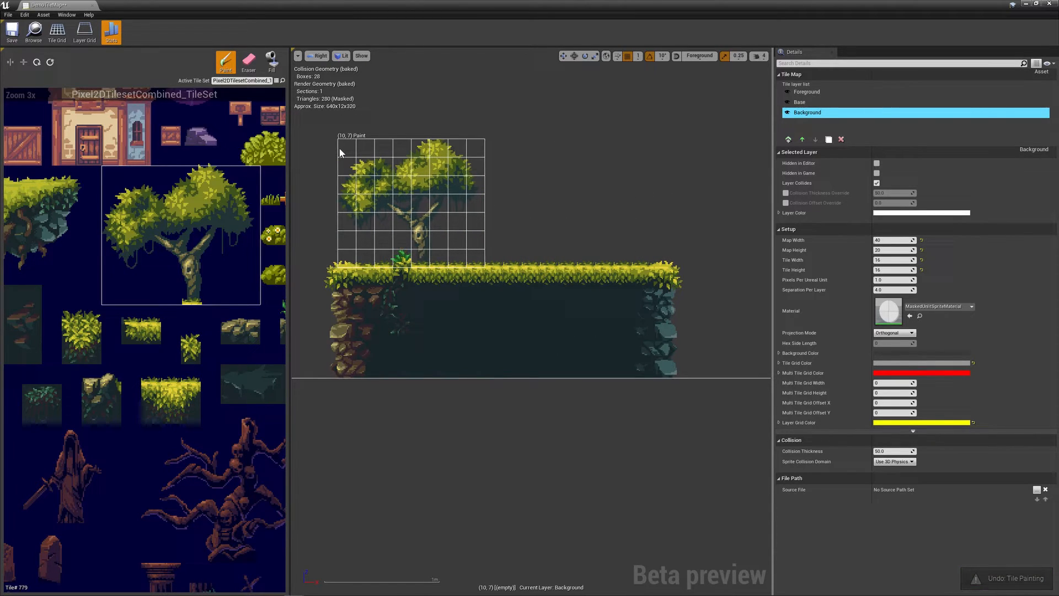
Paint one tree standing on the platform's left part on the Background layer and another on its right part on the Foreground layer
click(345, 149)
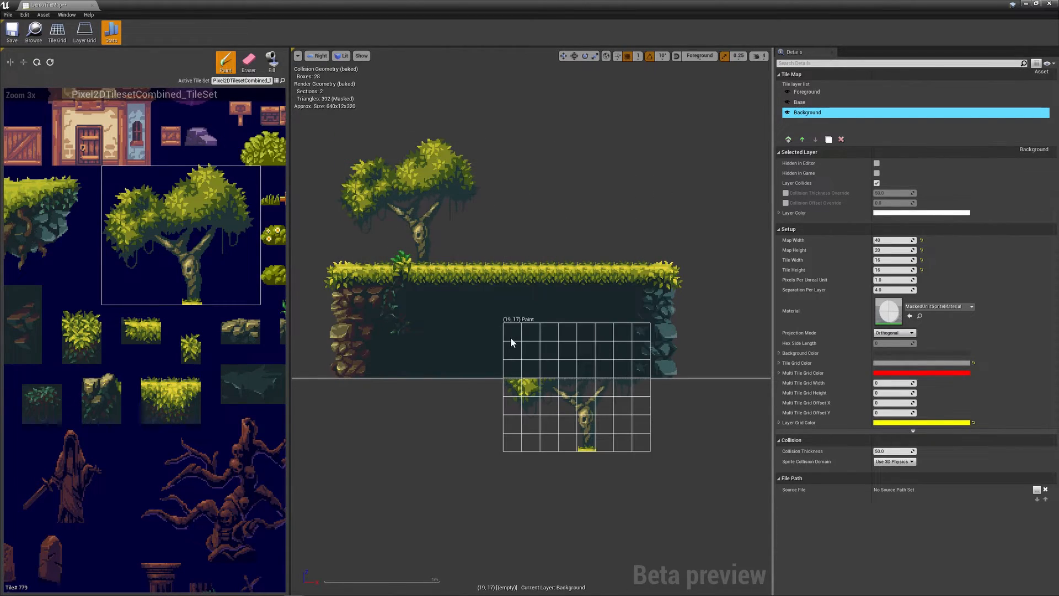
click(808, 113)
click(807, 92)
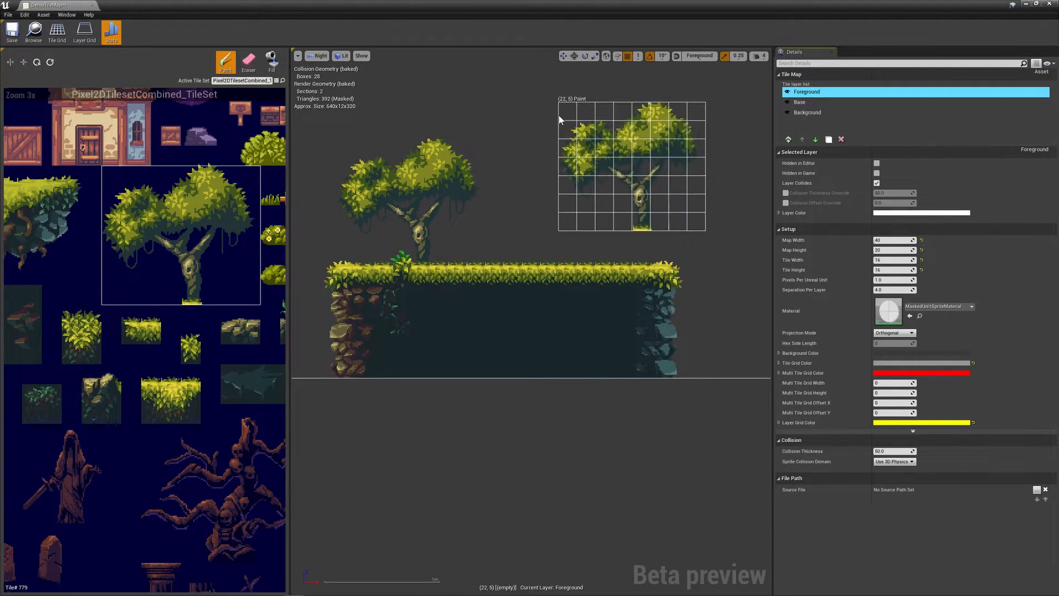
click(562, 141)
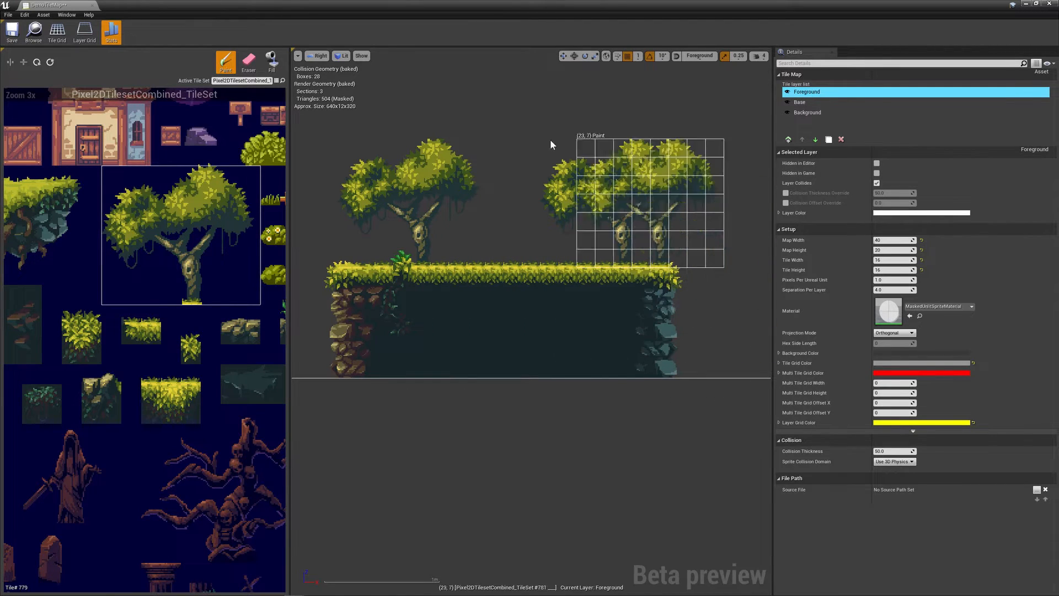
Save DemoTileMap and close its editor
click(12, 31)
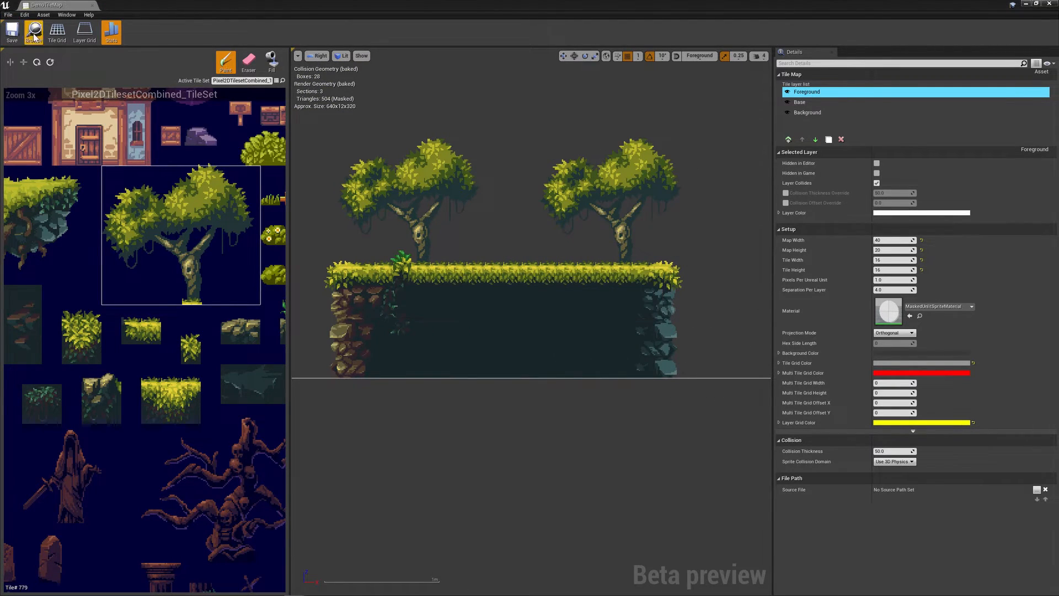
click(91, 6)
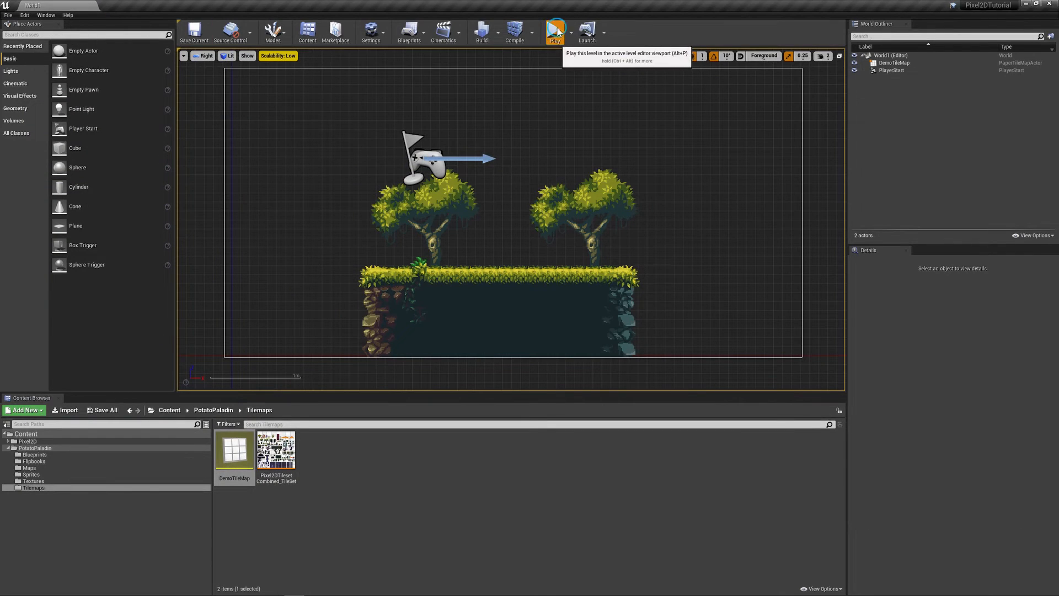
Play the level, run the character back and forth past both trees to check the layering, and stop playing
click(555, 31)
key(d)
key(d)
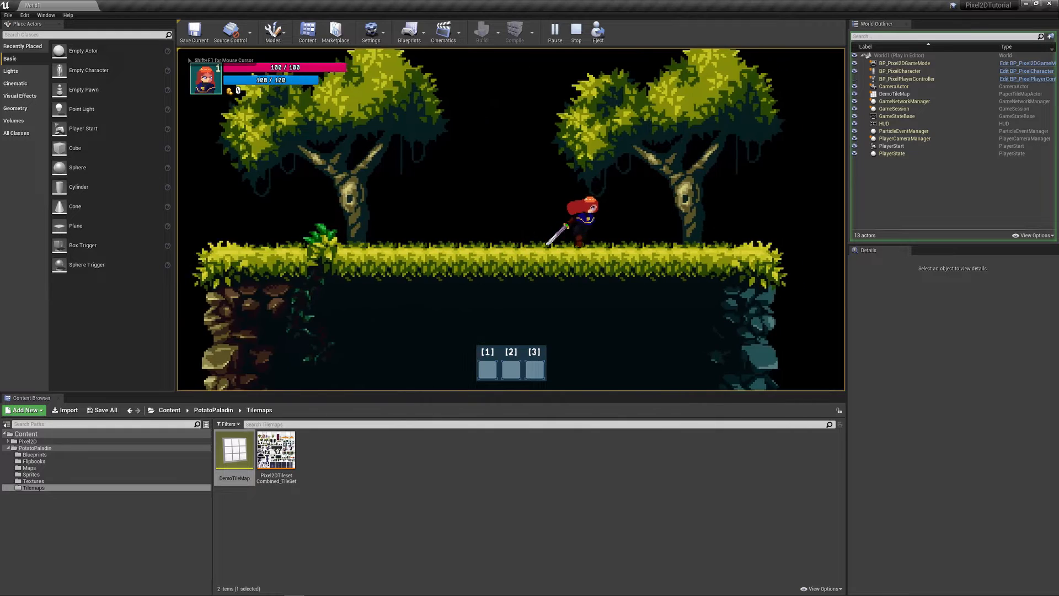
key(a)
key(d)
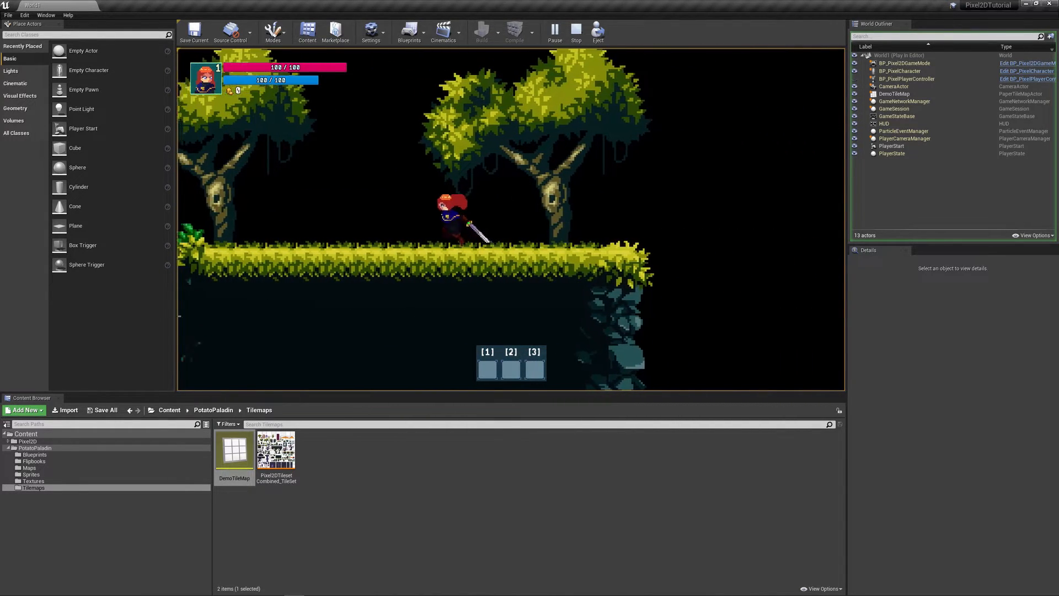
key(a)
key(d)
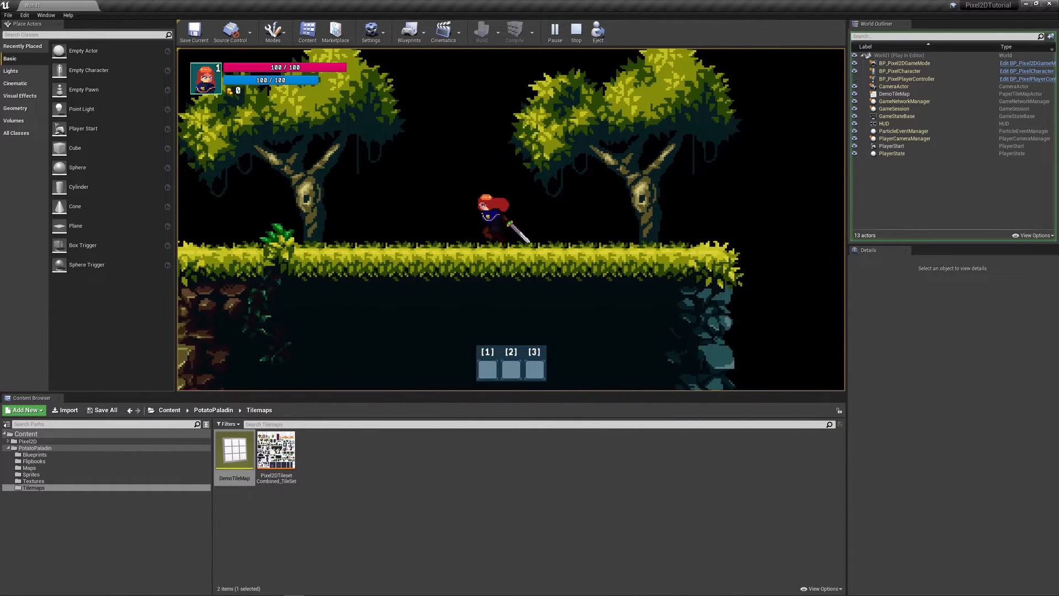
key(a)
key(Escape)
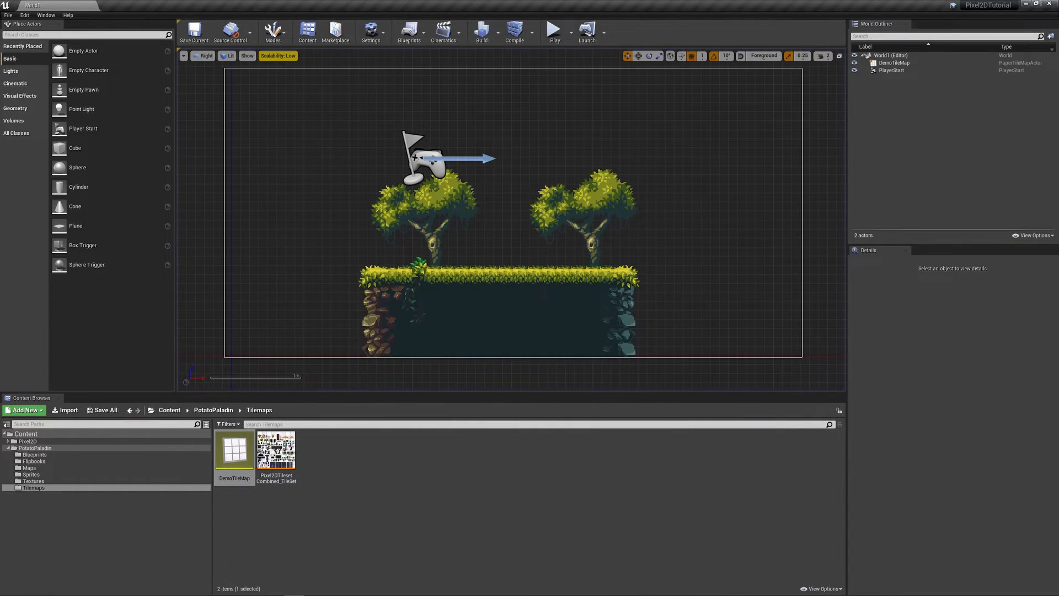
Switch the viewport to Perspective and examine the tile map's layers from the side
right_drag(542, 337, 460, 290)
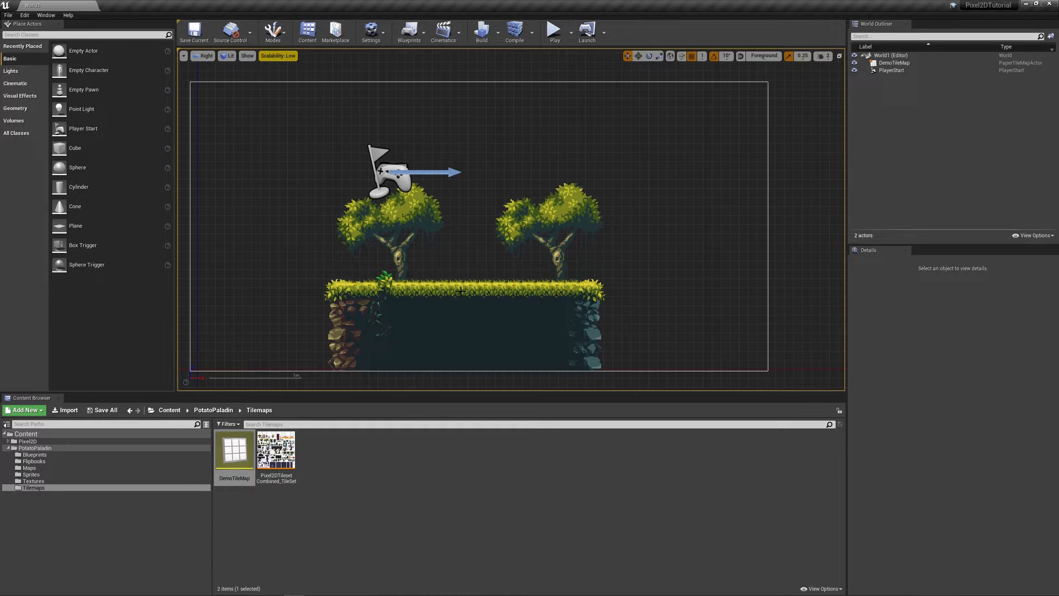
click(203, 58)
click(204, 57)
click(205, 57)
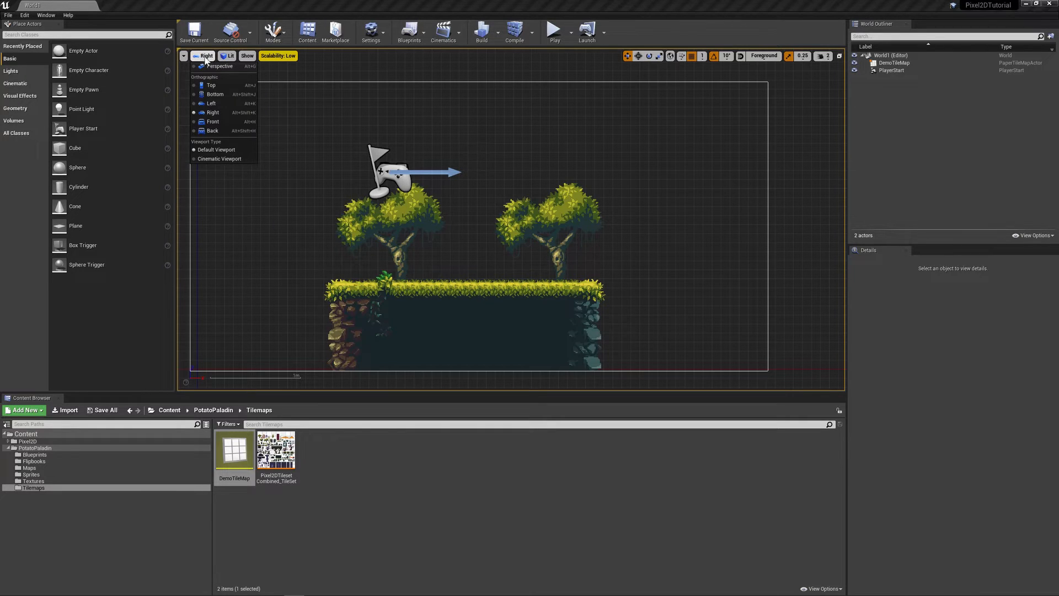
click(212, 69)
right_drag(520, 192, 496, 194)
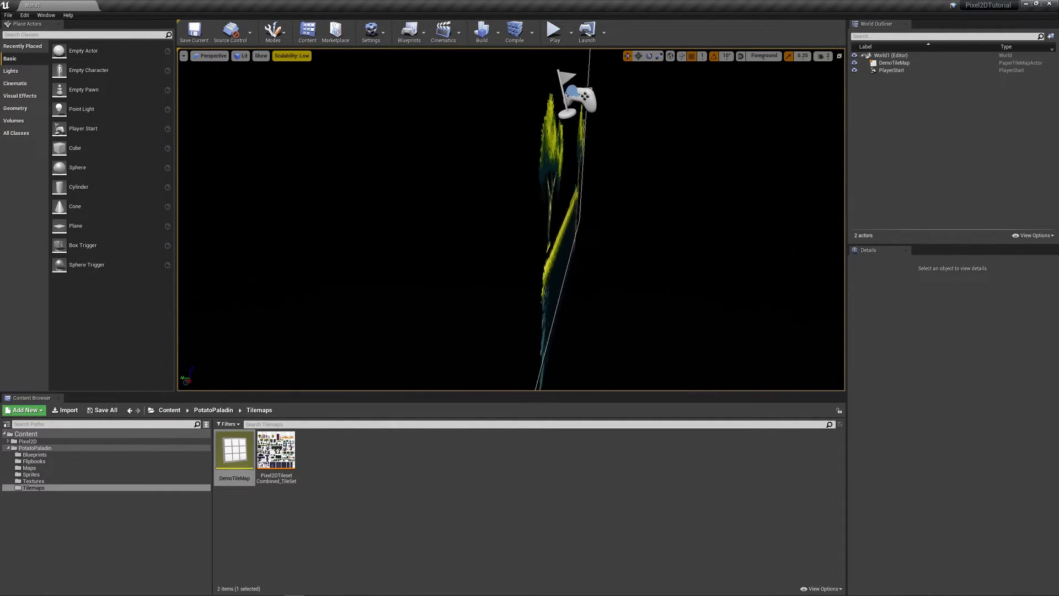
right_drag(511, 220, 259, 220)
click(596, 276)
right_drag(596, 276, 405, 286)
right_drag(576, 338, 535, 338)
right_drag(604, 282, 601, 278)
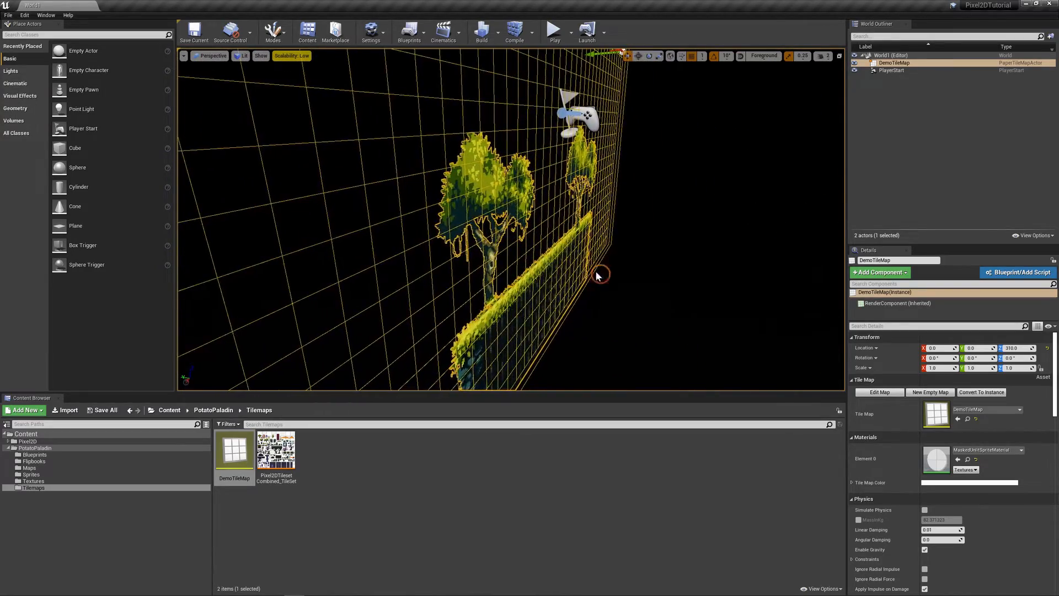
Set DemoTileMap's Separation Per Layer to 100 and return to the World1 level
double_click(238, 458)
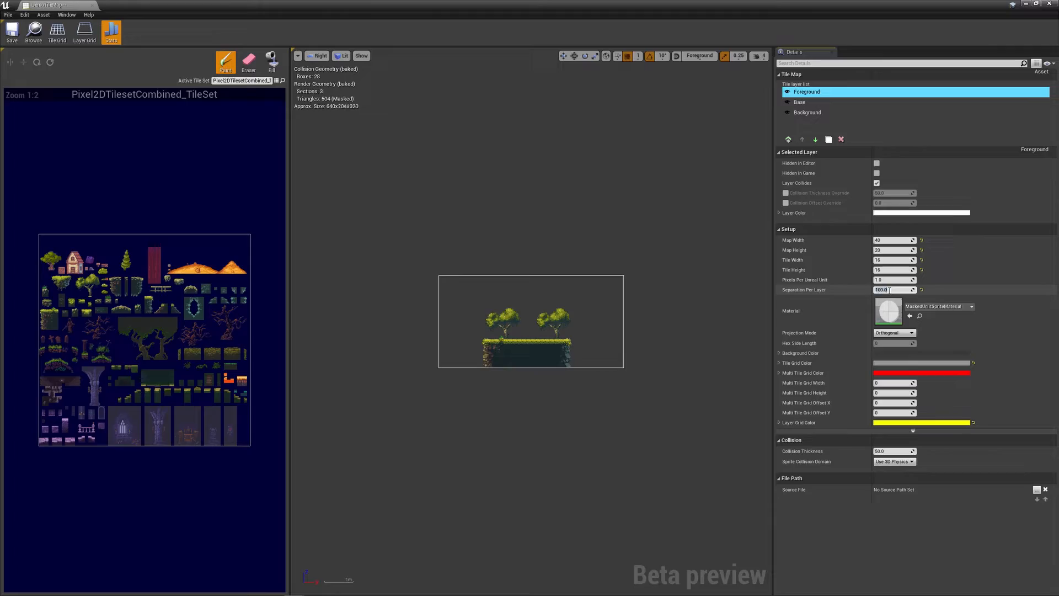
click(17, 38)
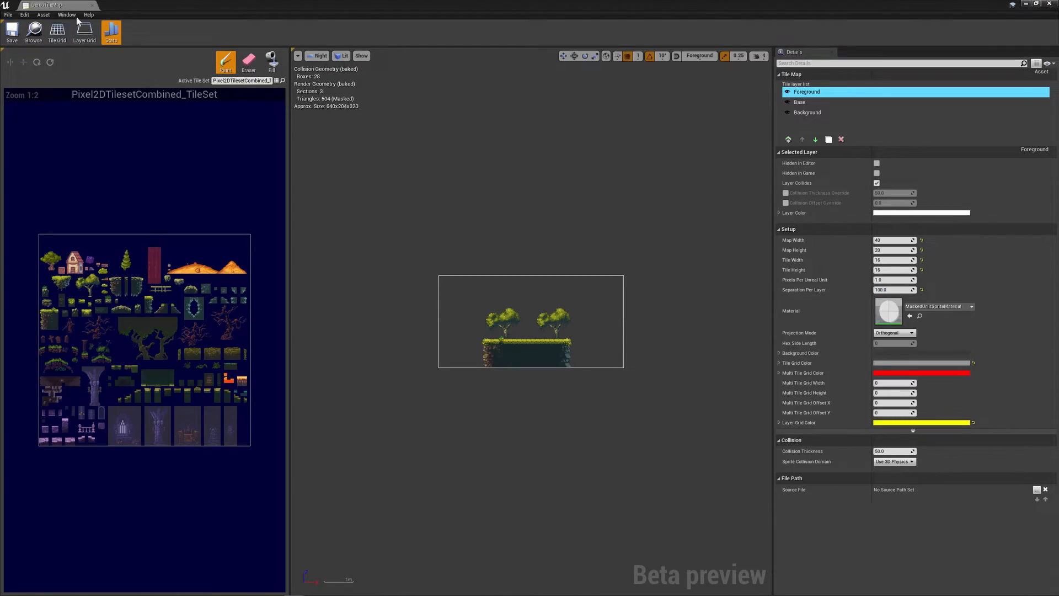
click(93, 5)
Examine the spacing between the Background, Base and Foreground layers and the PlayerStart from several angles
alt+drag(674, 231, 436, 235)
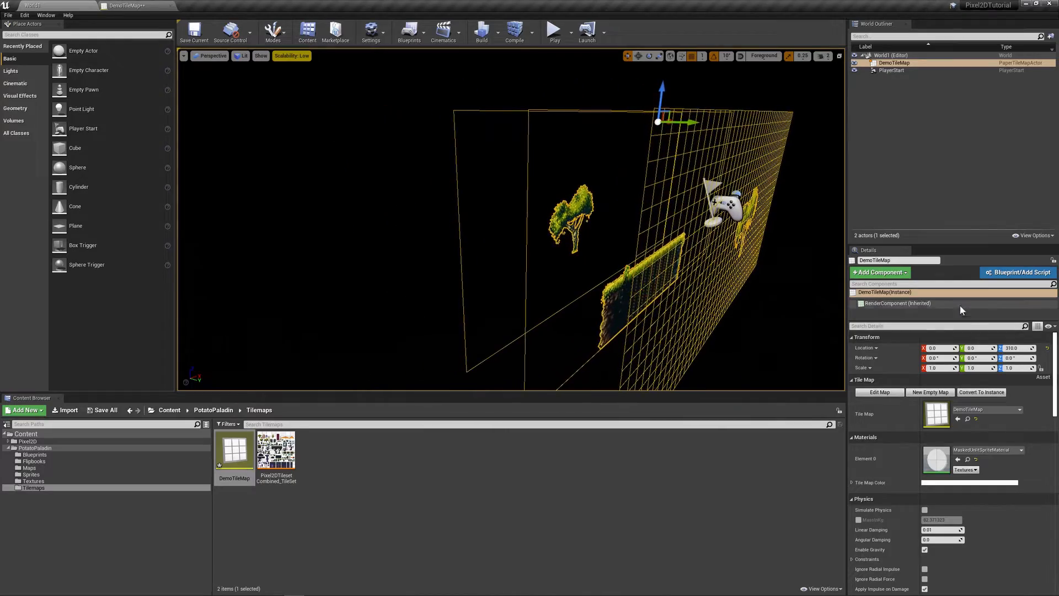
mouse_move(763, 256)
alt+mouse_down()
mouse_move(746, 257)
mouse_move(763, 256)
alt+mouse_up()
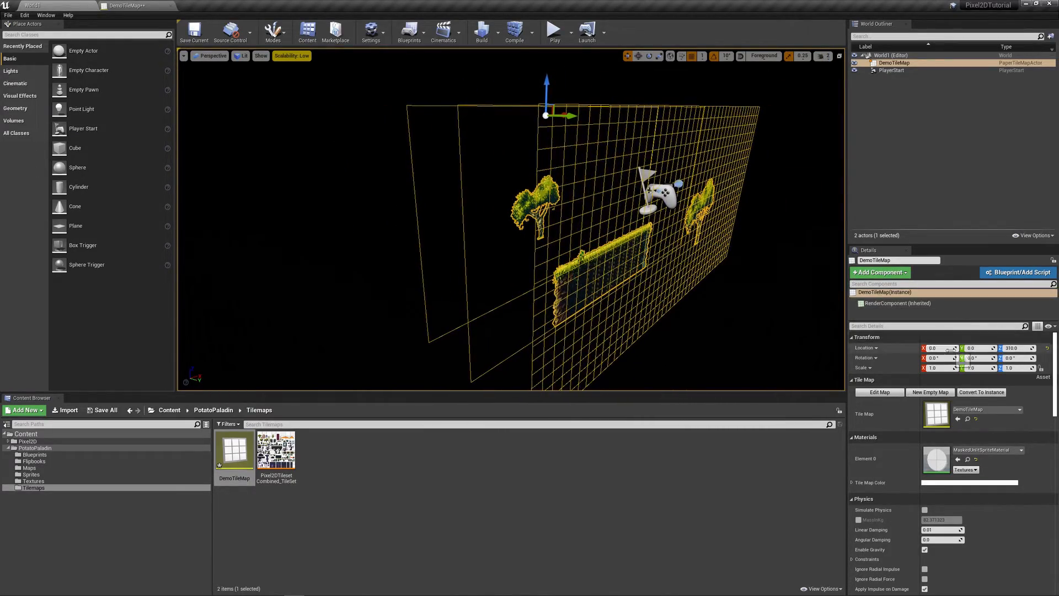
alt+drag(694, 207, 793, 187)
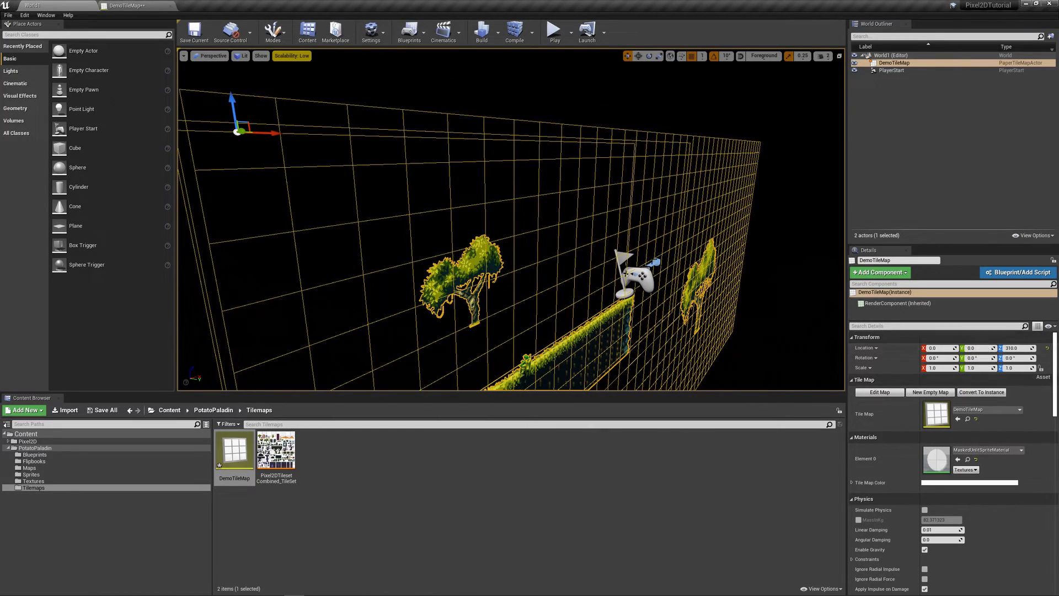
click(636, 273)
alt+drag(636, 273, 806, 246)
click(552, 270)
alt+drag(552, 270, 645, 188)
mouse_move(638, 238)
alt+mouse_down()
mouse_move(621, 229)
mouse_move(637, 238)
alt+mouse_up()
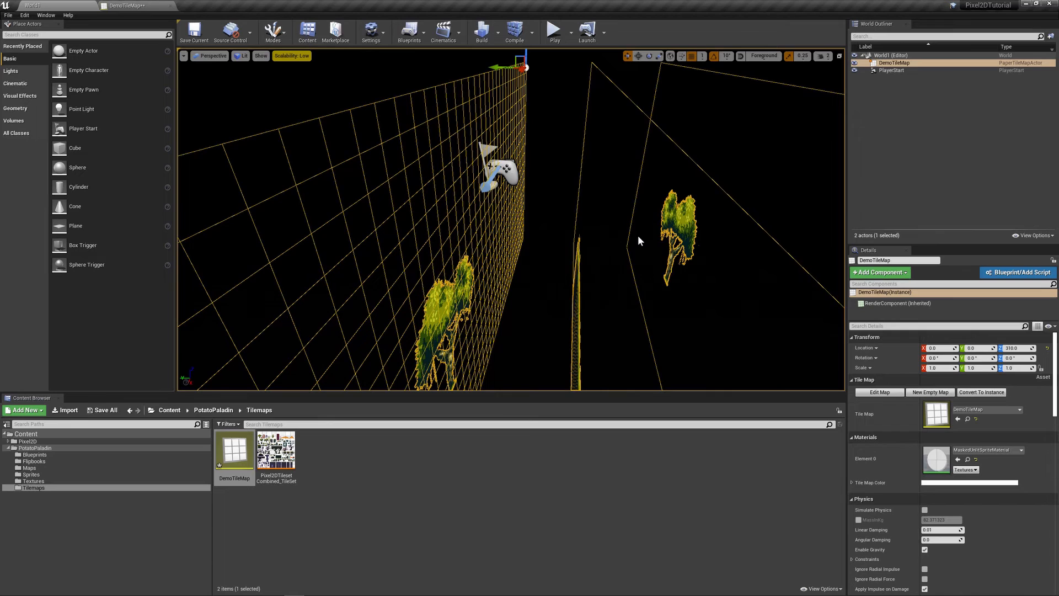
Set the placed DemoTileMap's Y location to 100 and check its layers against the PlayerStart
click(979, 348)
text(100)
key(Return)
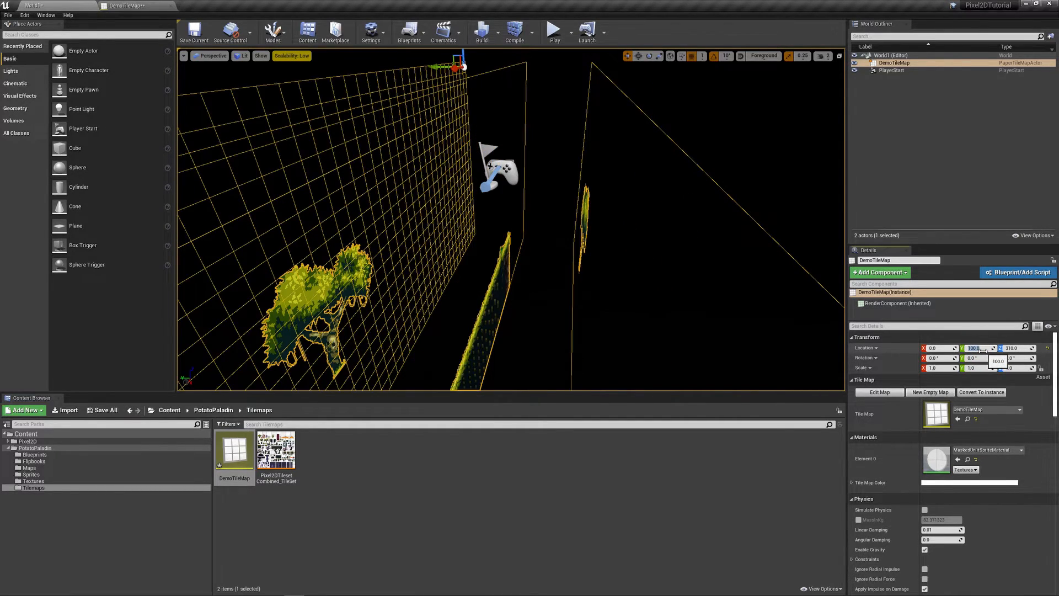
click(505, 145)
alt+drag(505, 145, 563, 143)
click(481, 299)
alt+drag(477, 299, 237, 309)
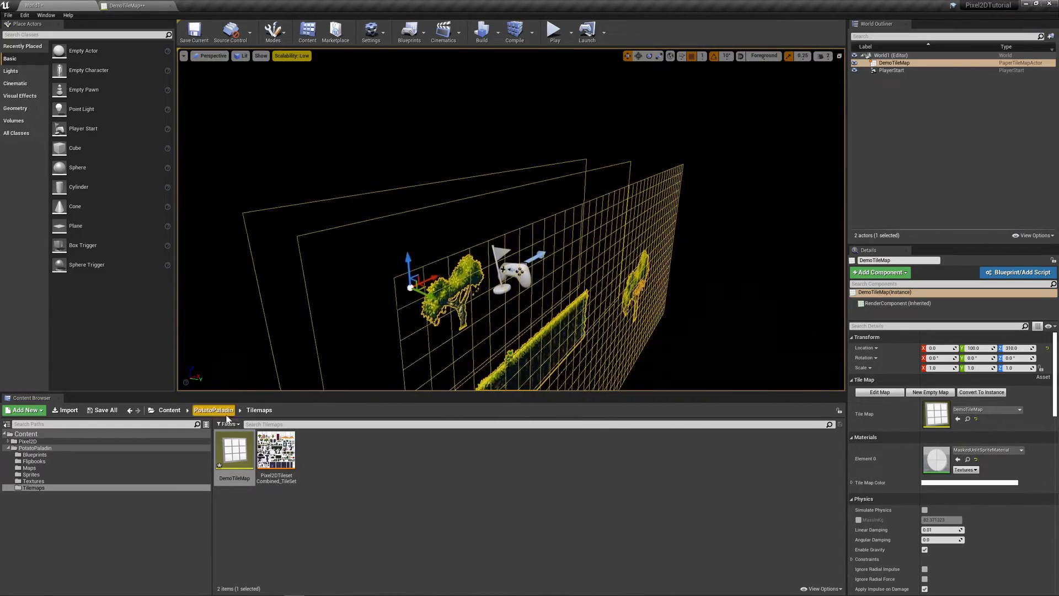
Set DemoTileMap's Separation Per Layer to 10, and set the placed tile map's Y location to 10 and save the level
double_click(234, 456)
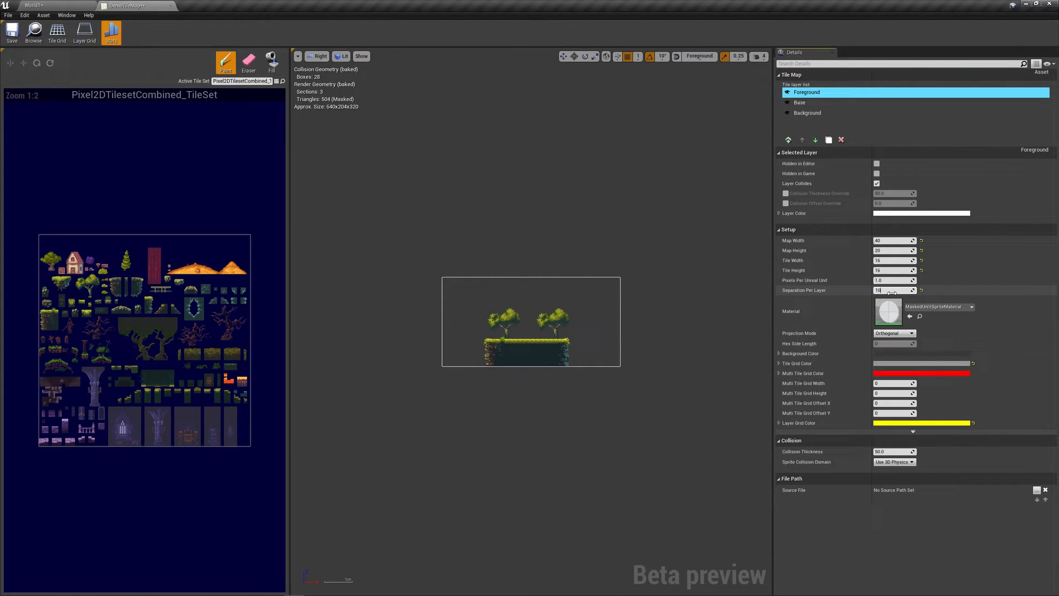
click(46, 6)
alt+drag(496, 220, 419, 224)
click(976, 348)
text(1)
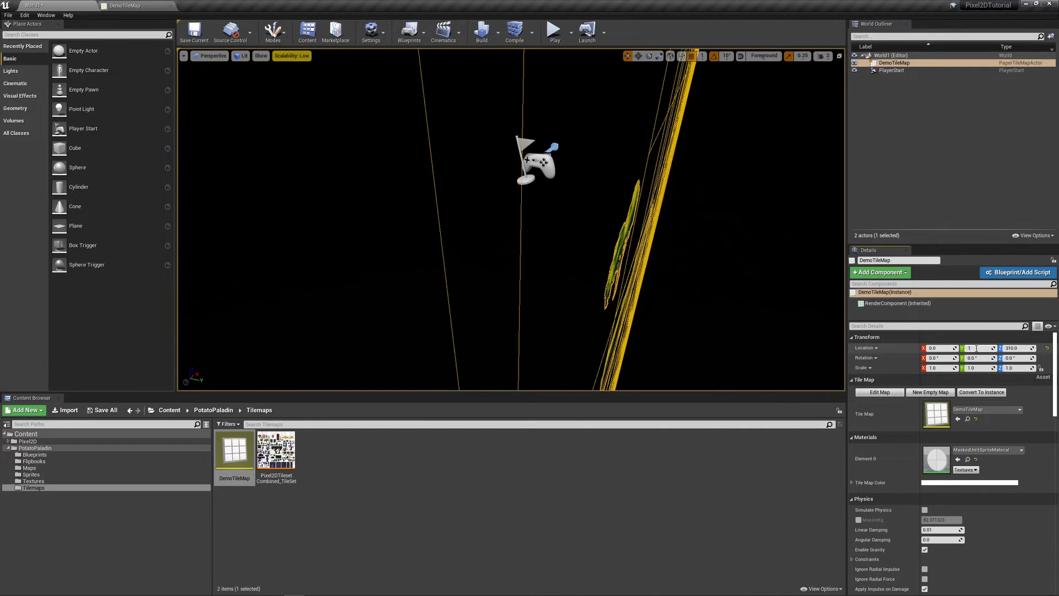
text(0)
key(Return)
click(203, 43)
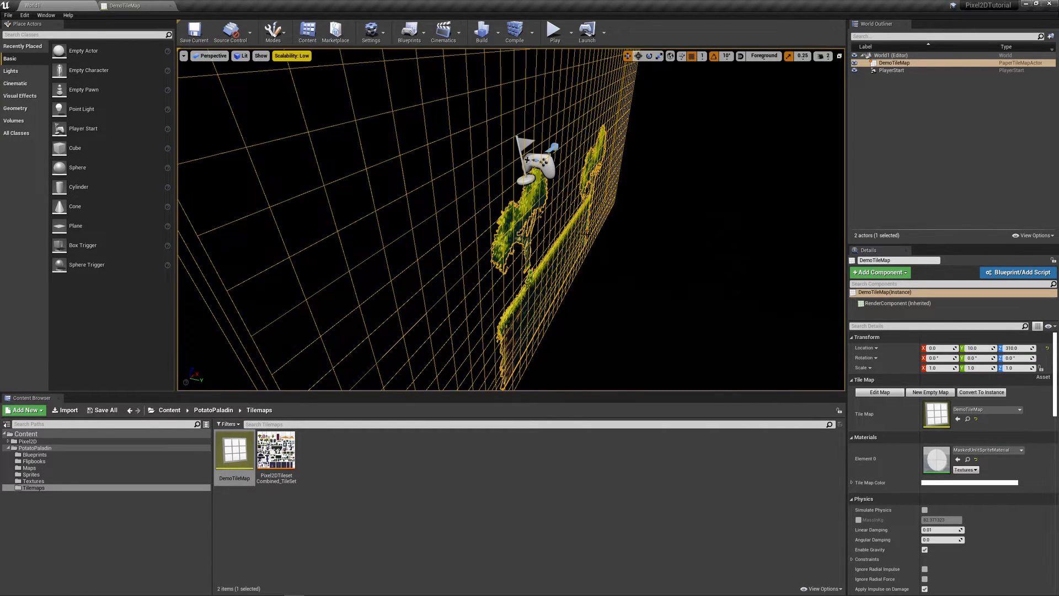
Play the level, run the character repeatedly between the two trees to check which one covers it, and stop playing
click(555, 33)
key(d)
key(a)
key(d)
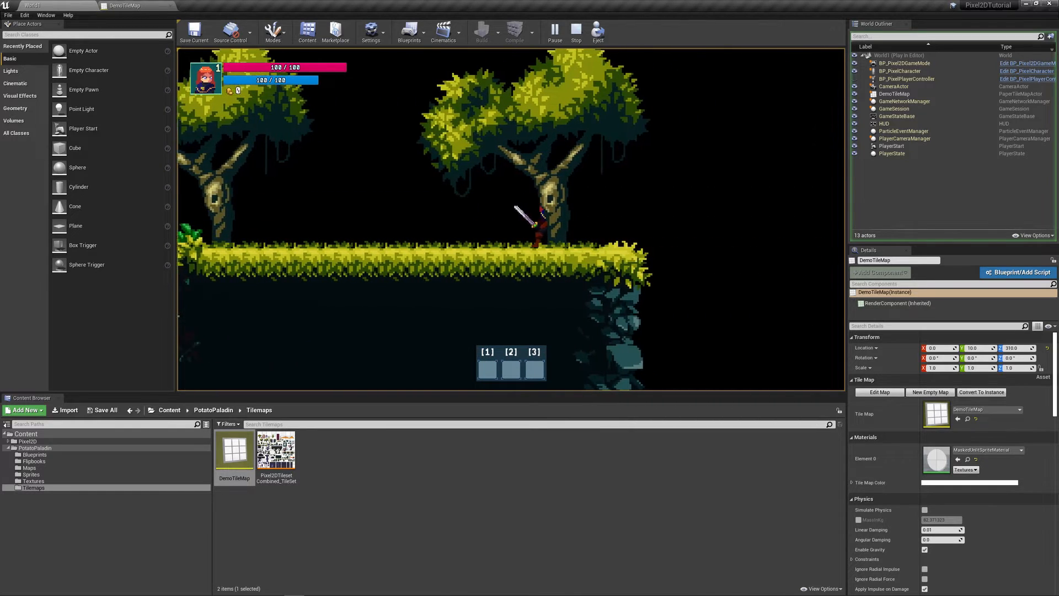
key(a)
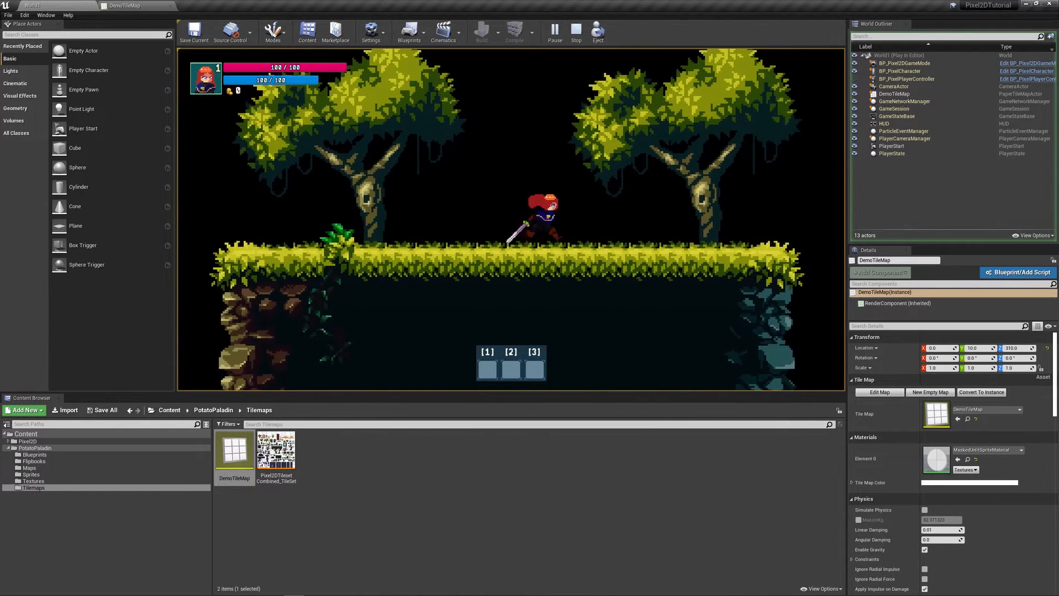
key(a)
key(d)
key(a)
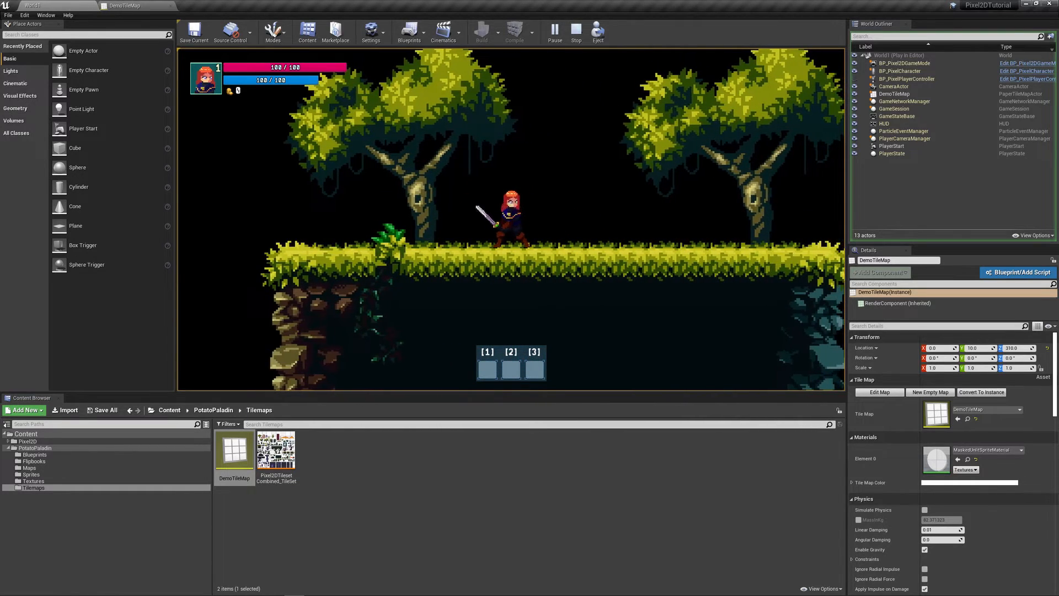
key(d)
key(a)
key(d)
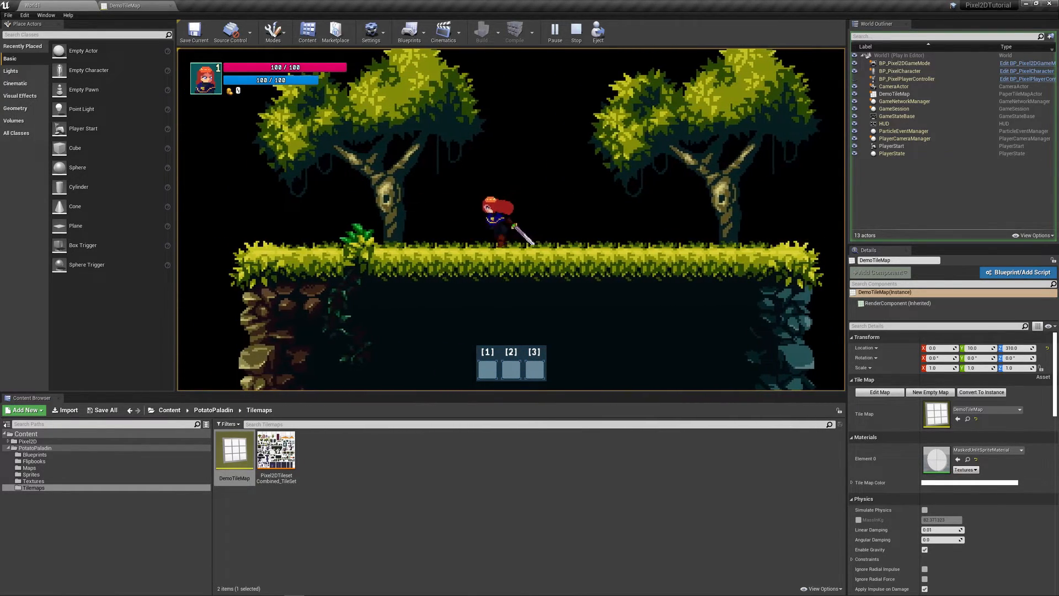
key(Escape)
Turn on the viewport's Collision display and inspect the depth of the platform's collision boxes from the side
right_drag(590, 242, 616, 256)
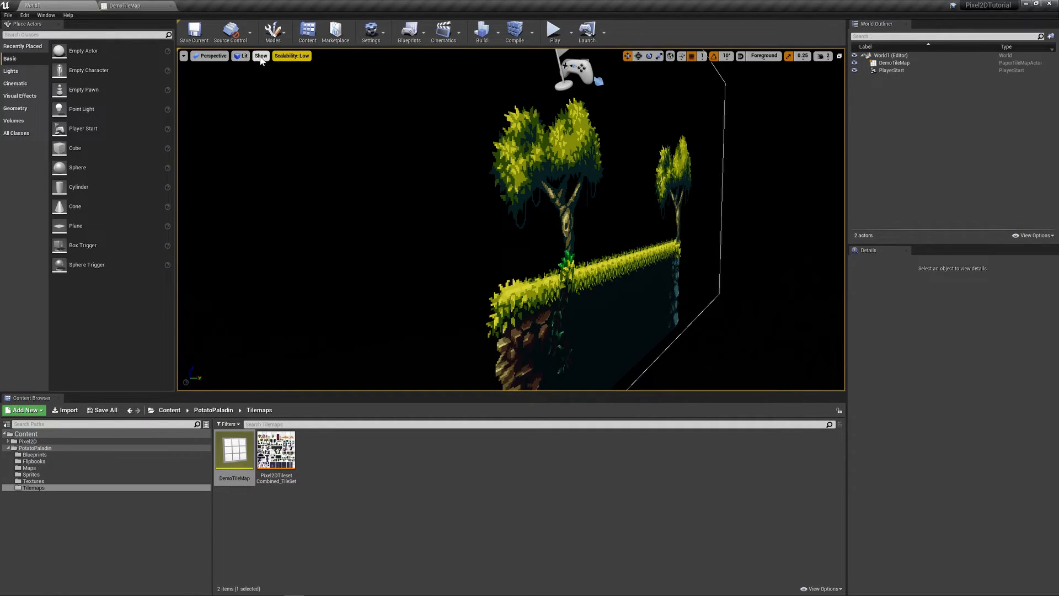
click(259, 57)
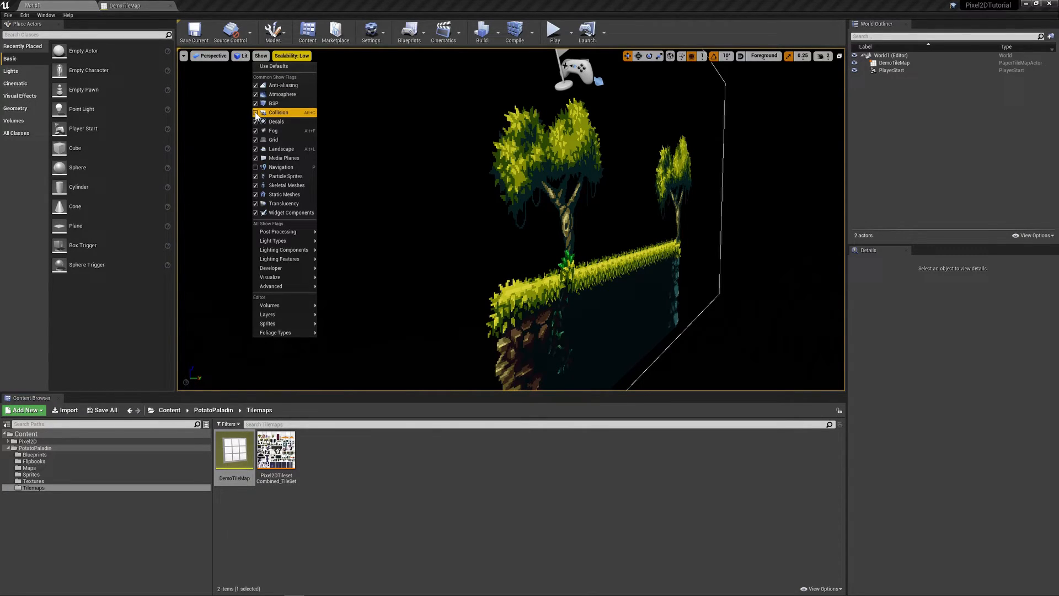
right_drag(386, 188, 232, 188)
key(d)
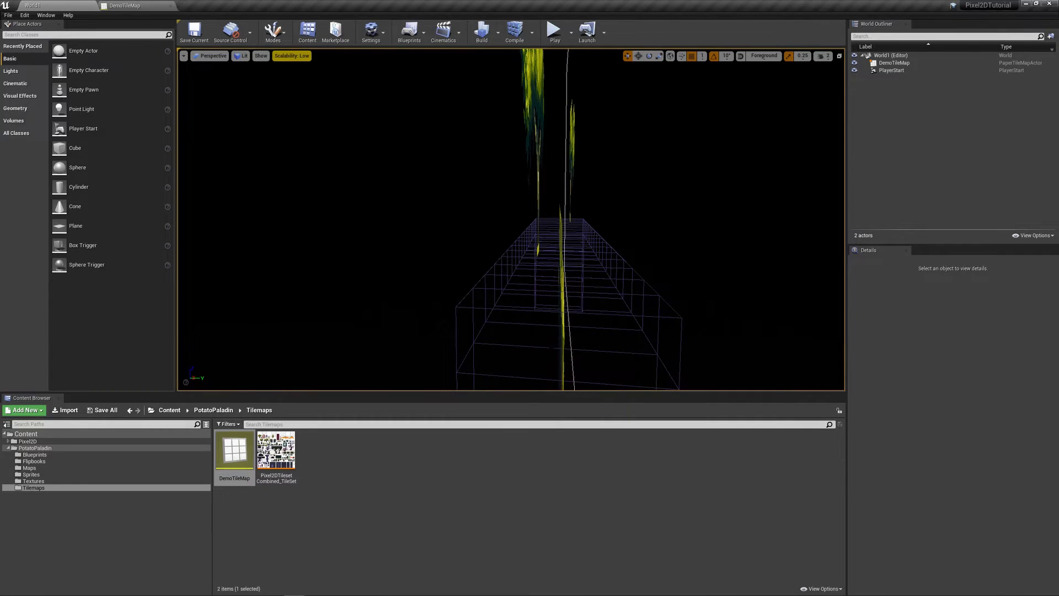
right_drag(588, 322, 546, 322)
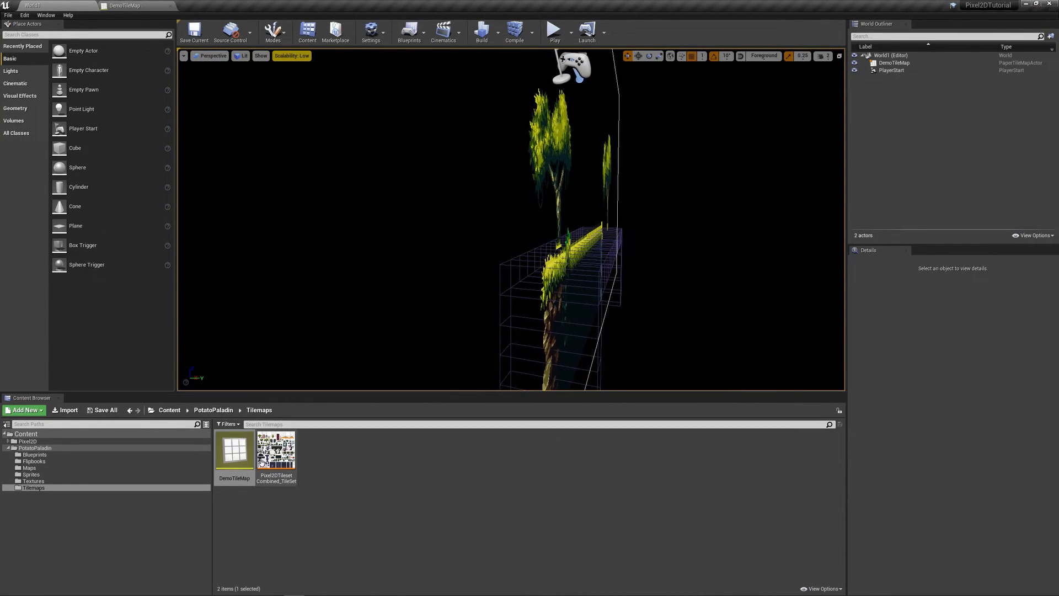
Set DemoTileMap's Collision Thickness to 150, save the asset and return to the level
double_click(243, 456)
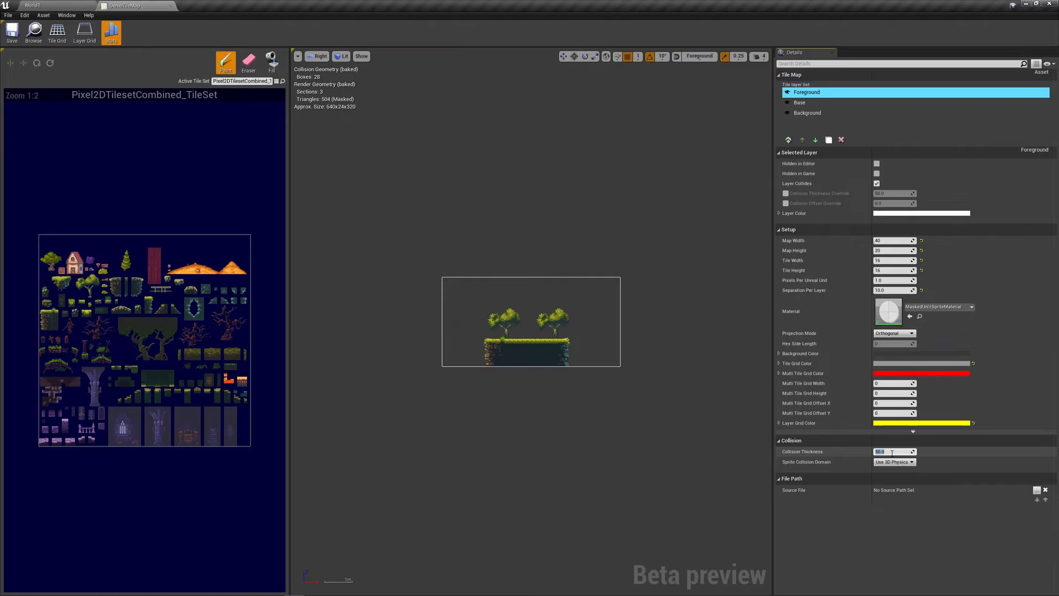
text(0)
key(Return)
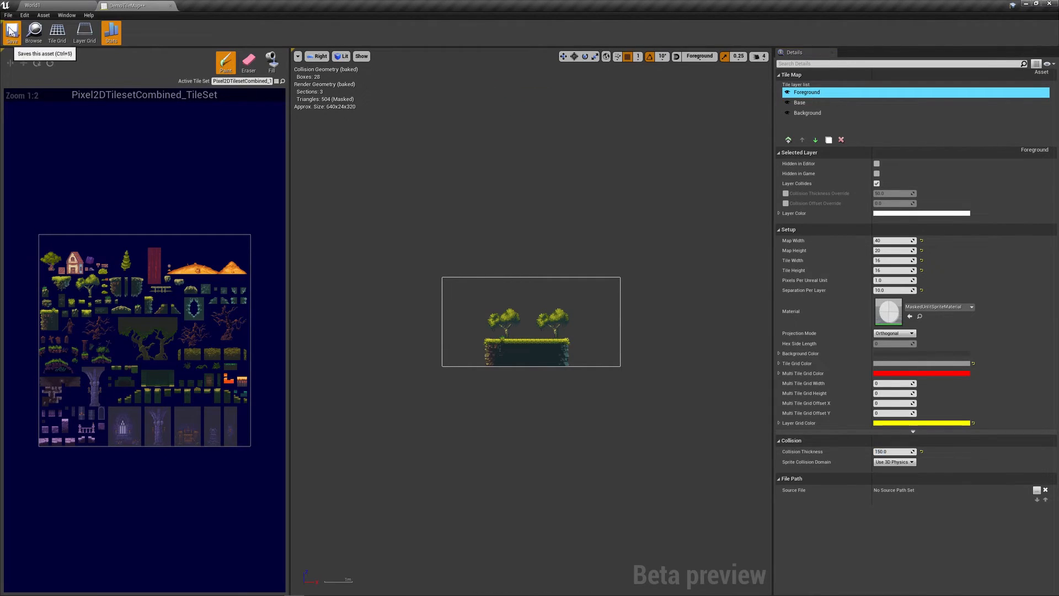
click(11, 32)
click(52, 4)
Select the PlayerStart and set its Y location to 0 so it sits over the platform's collision
right_drag(571, 254, 575, 218)
click(574, 227)
right_drag(656, 235, 656, 236)
drag(656, 236, 480, 222)
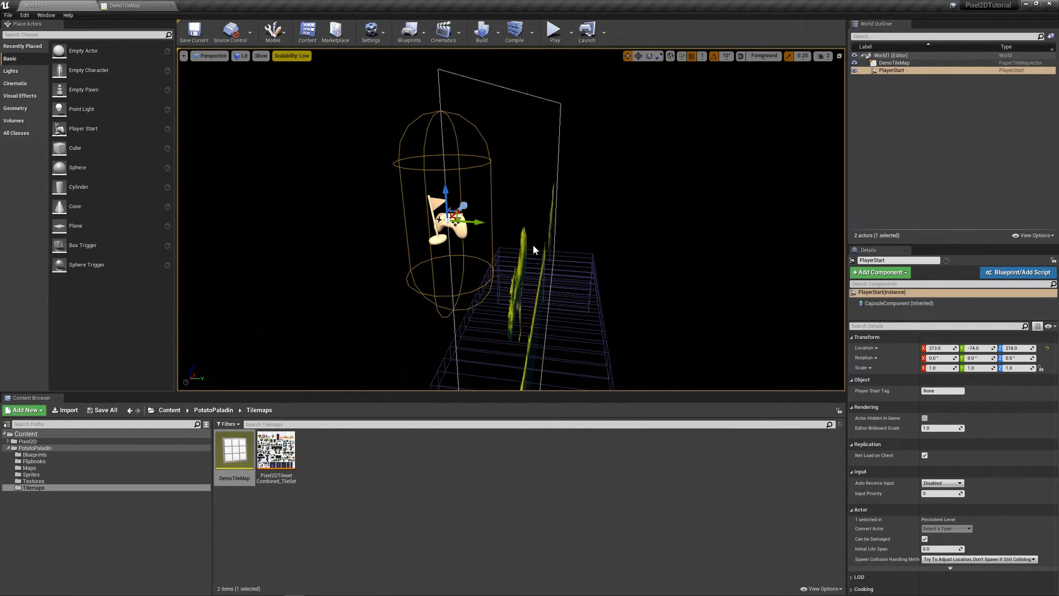
click(981, 349)
text(0)
key(Return)
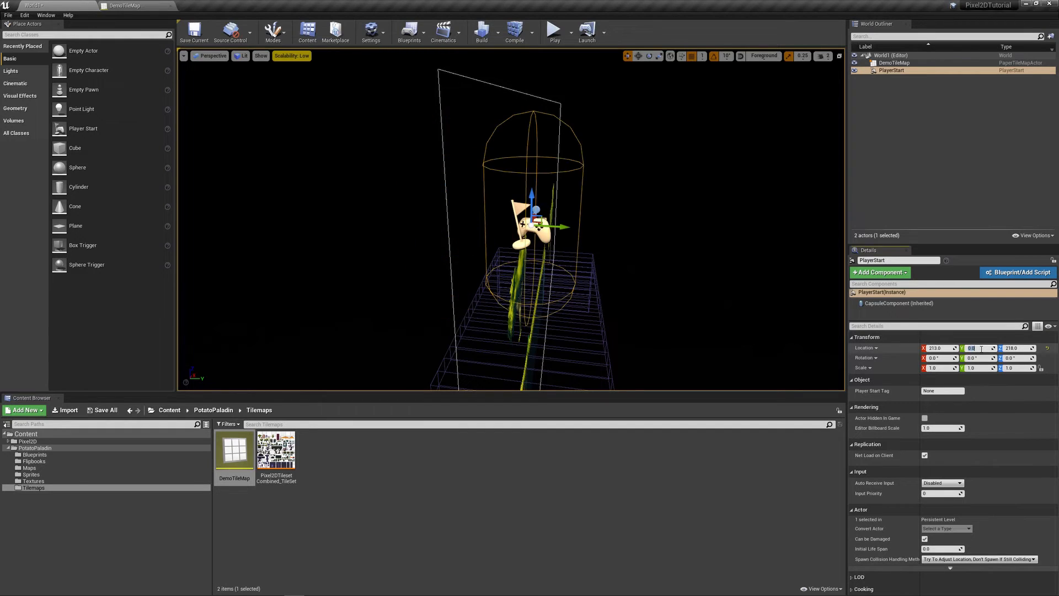
right_drag(712, 255, 711, 255)
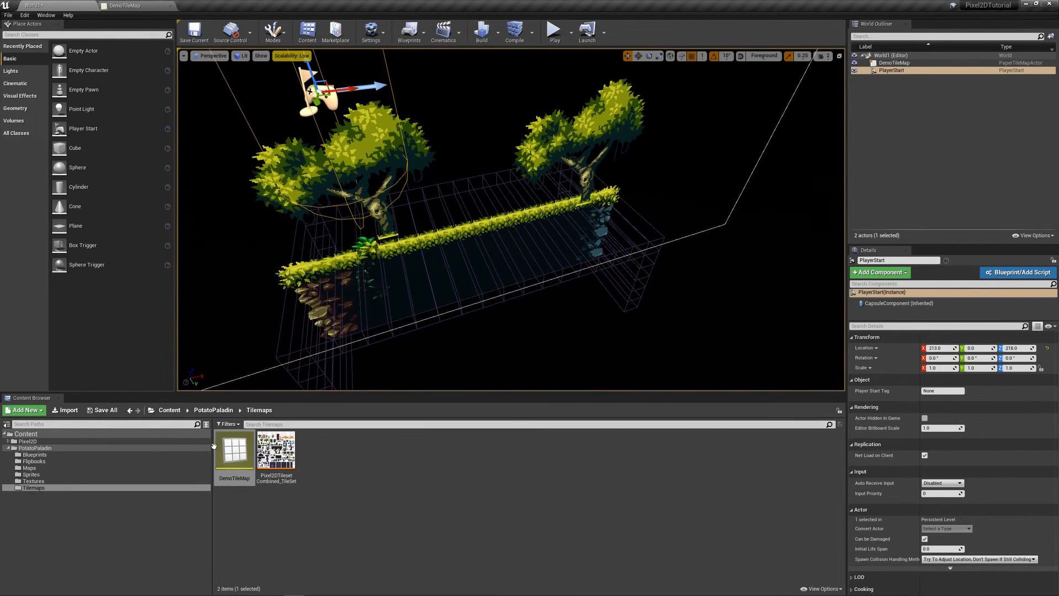
Try a Collision Thickness of 1000 on DemoTileMap and view the collision boxes in the level
double_click(235, 453)
click(894, 452)
text(1000)
key(Return)
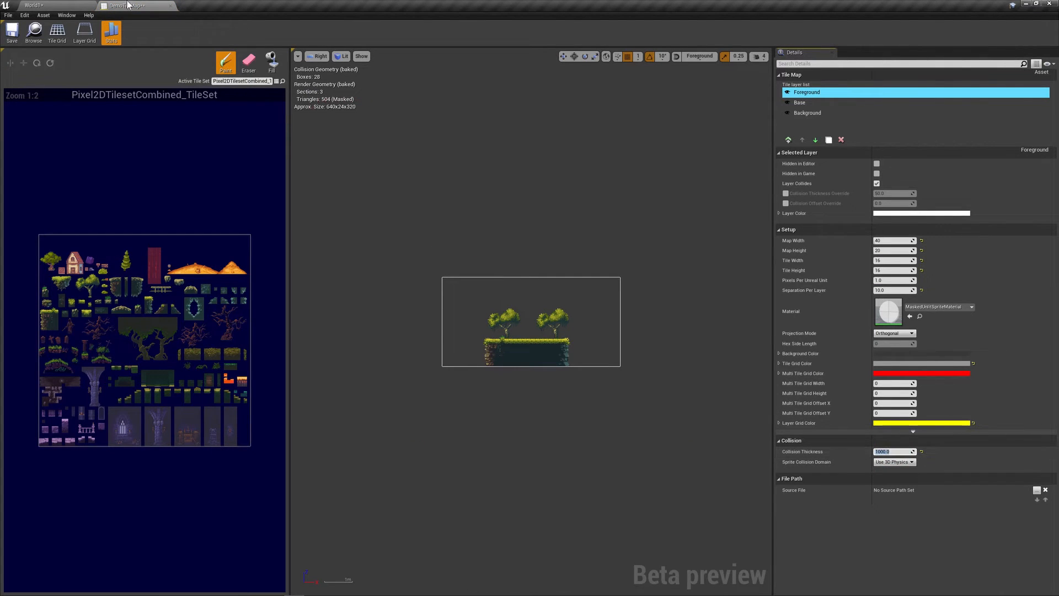
click(62, 8)
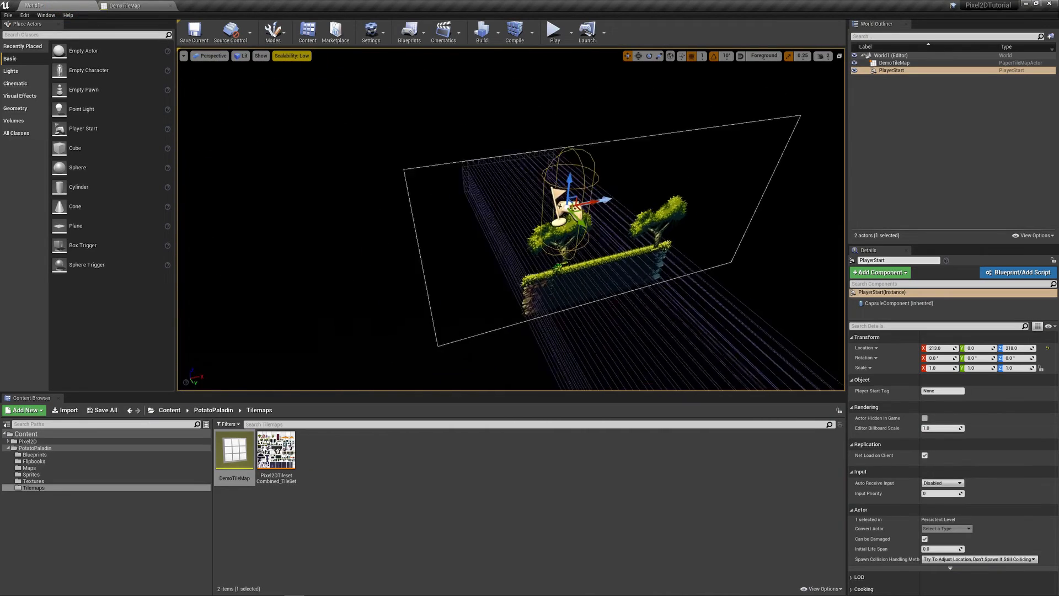
Set DemoTileMap's Collision Thickness to 150, save and close the asset, and save the level
click(150, 5)
click(894, 451)
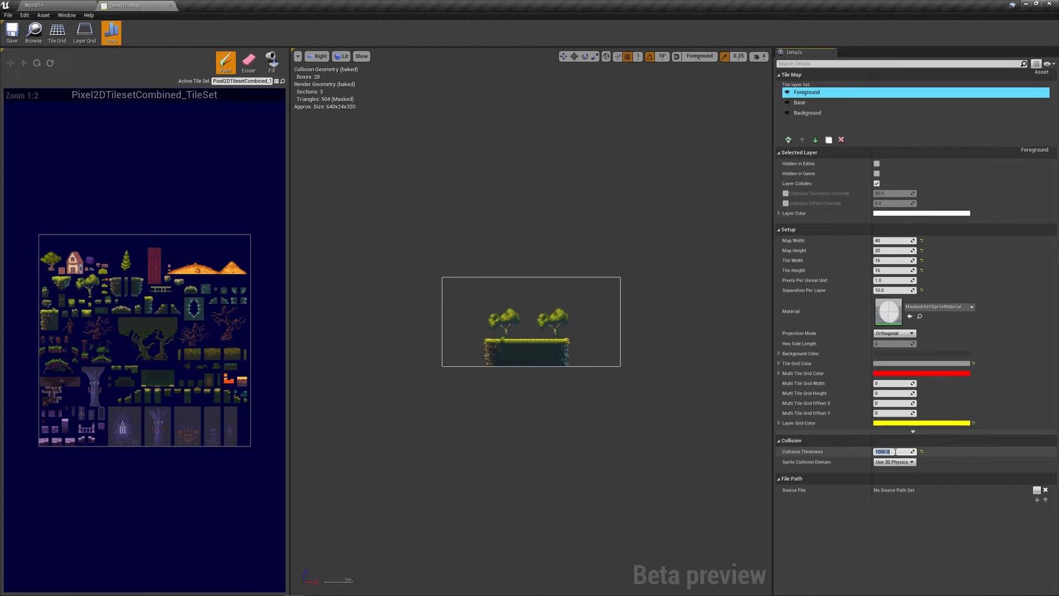
text(150)
key(Return)
click(12, 32)
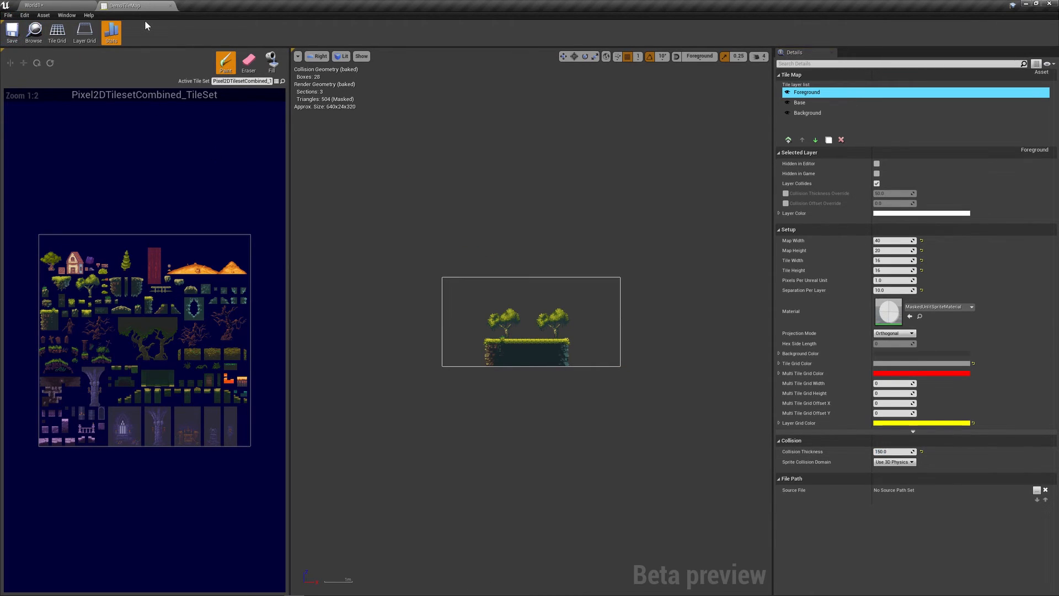
click(172, 6)
click(194, 37)
Turn off the viewport's Collision display and view the platform and trees from the front
alt+drag(563, 230, 342, 138)
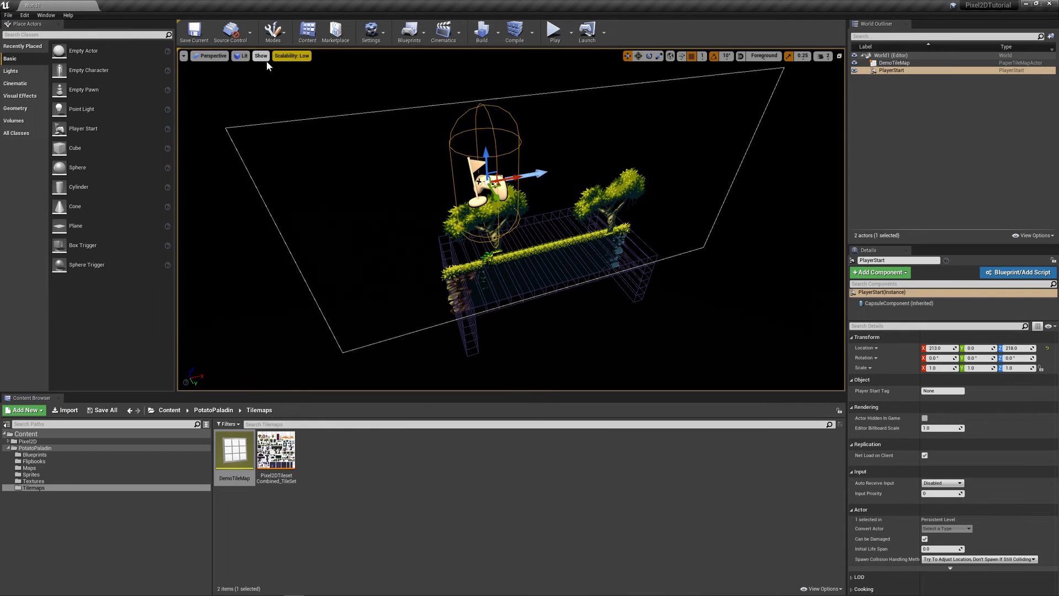
click(261, 56)
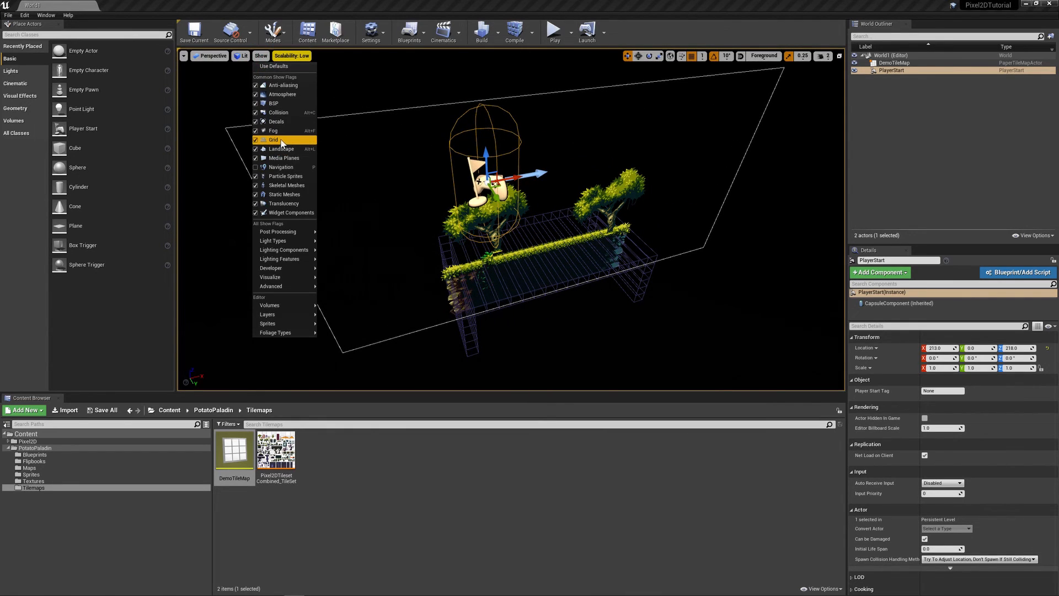
click(286, 115)
alt+drag(440, 178, 298, 177)
mouse_move(510, 220)
right_down()
mouse_move(419, 226)
mouse_move(618, 216)
mouse_move(511, 226)
right_up()
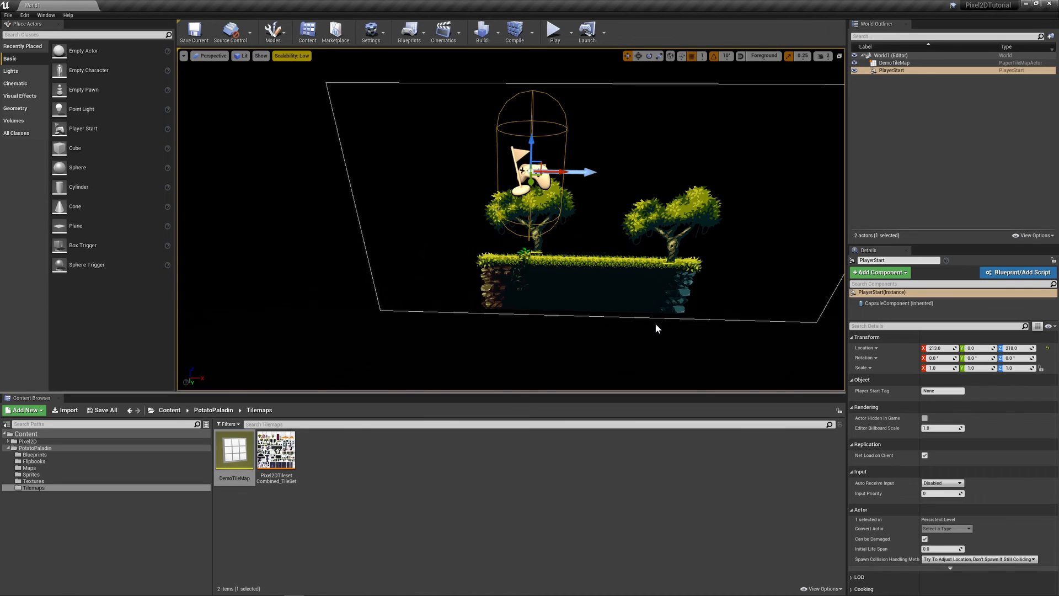
right_drag(654, 328, 764, 304)
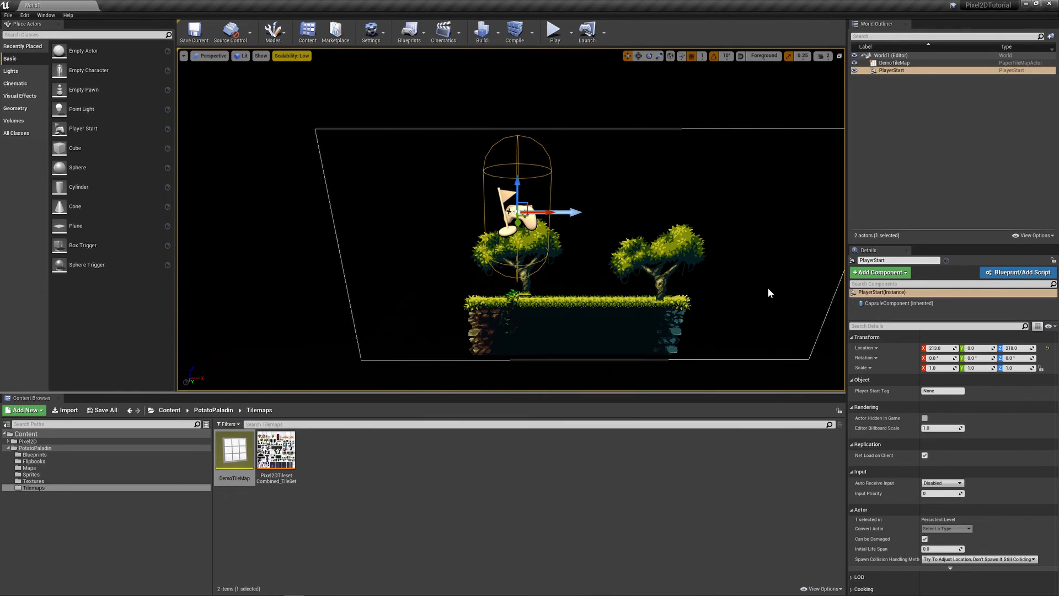